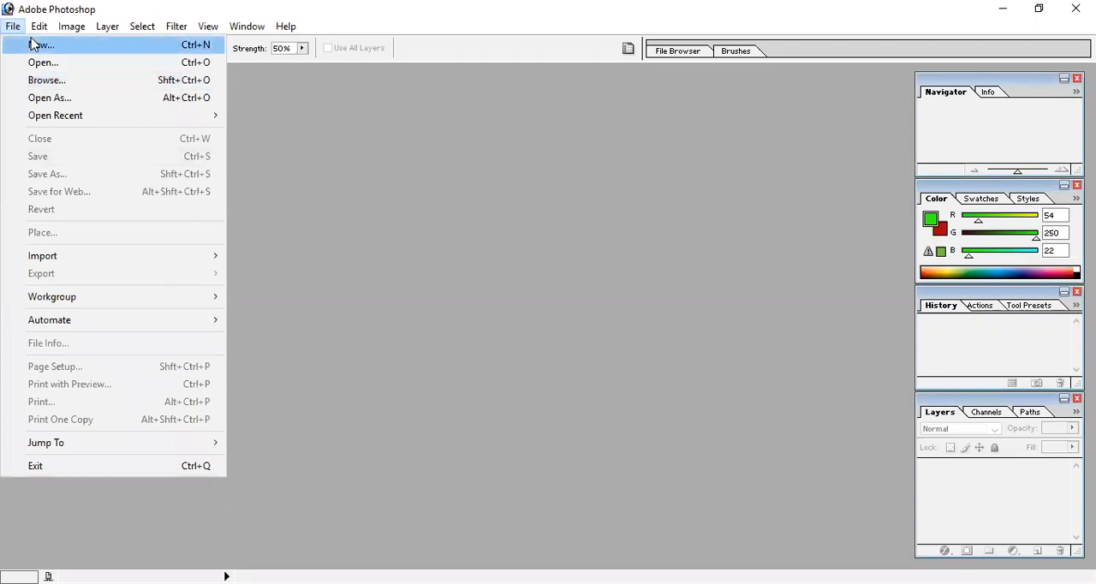
Create a new white RGB document of 7 × 5 inches at 72 pixels/inch and maximize its window
key("Return")
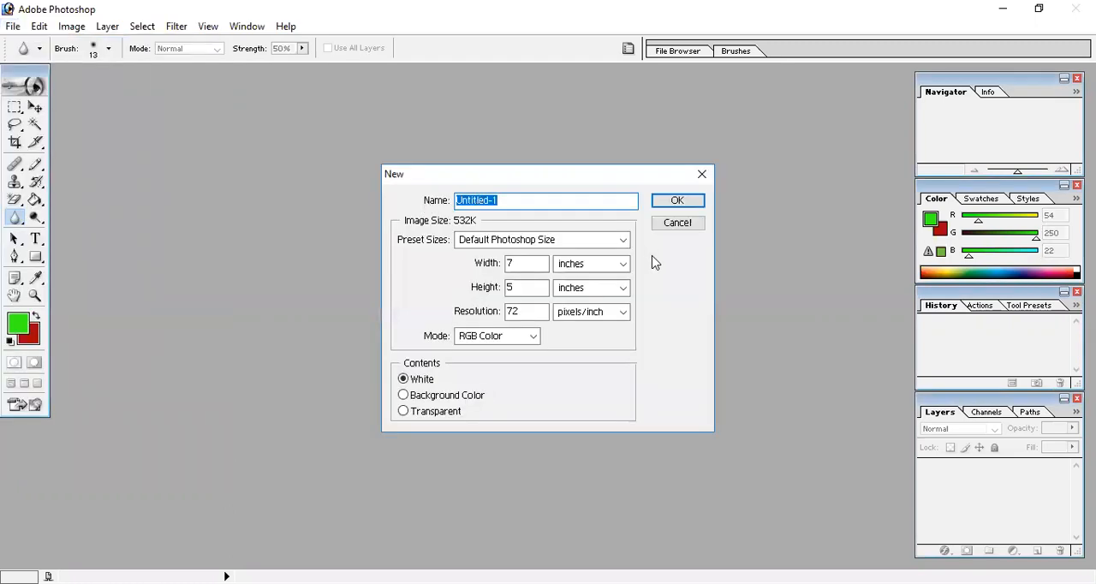
left_click(678, 200)
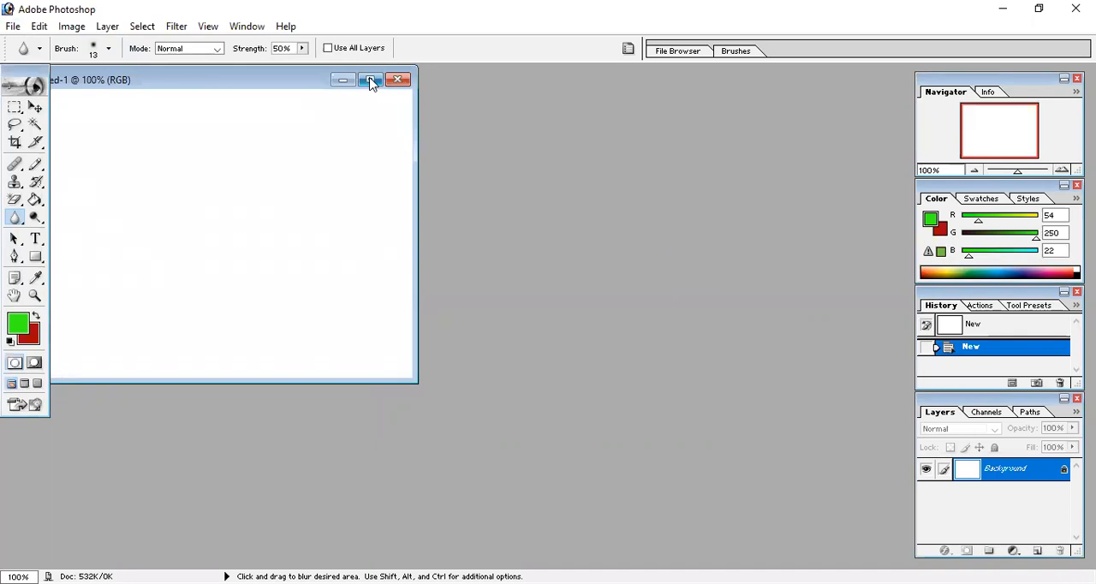
left_click(371, 82)
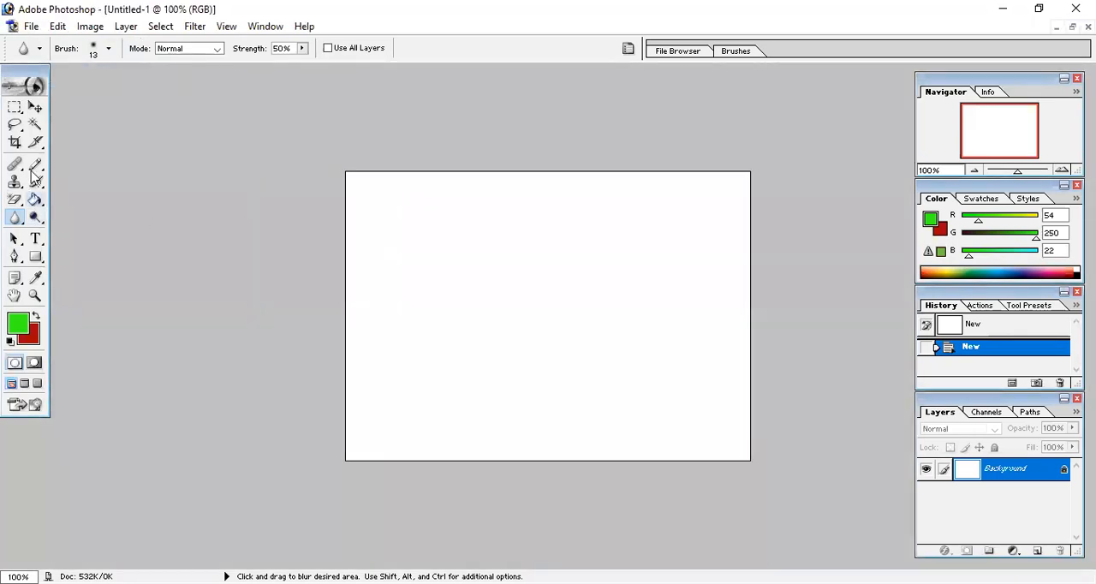
Add the horizontal text "Insertion Point" in the upper part of the canvas
left_click(36, 240)
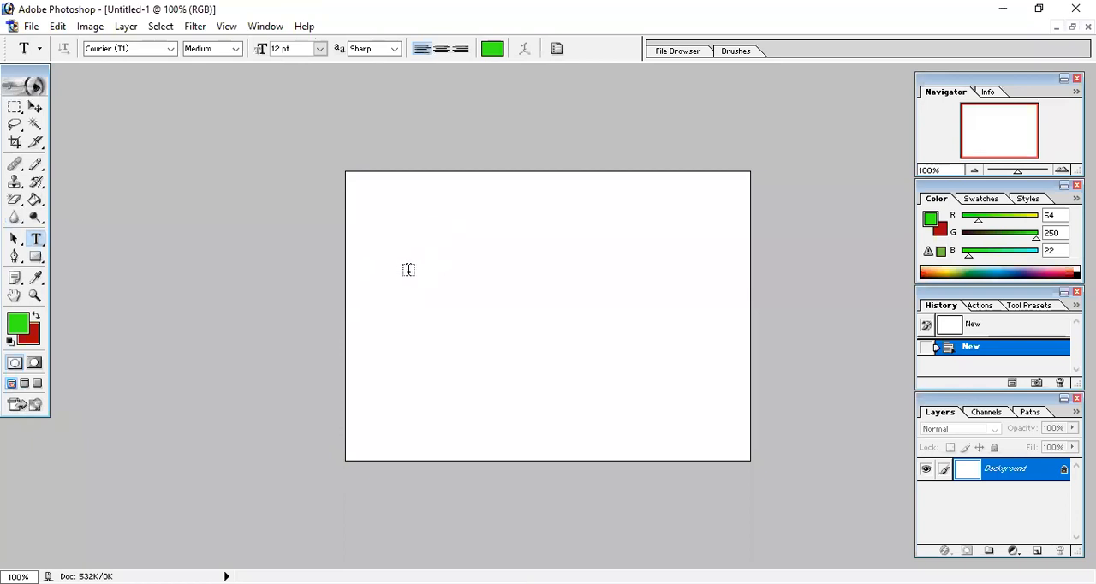
left_click(465, 294)
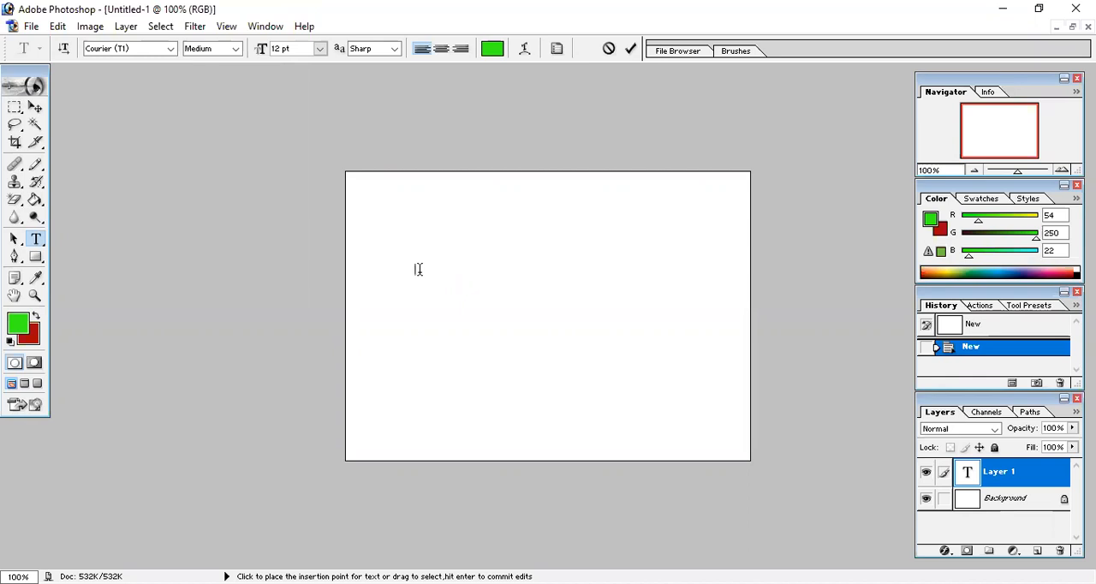
type("User")
type("itn Point")
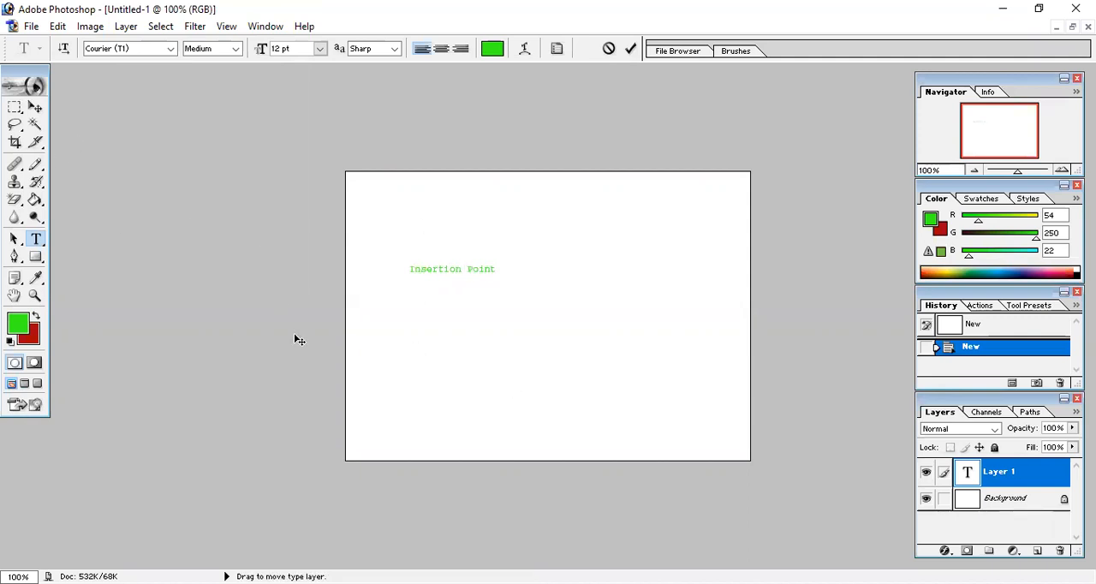
Select the whole "Insertion Point" text, try a font size of 72 pt, and settle on 36 pt
left_click_drag(499, 268, 400, 267)
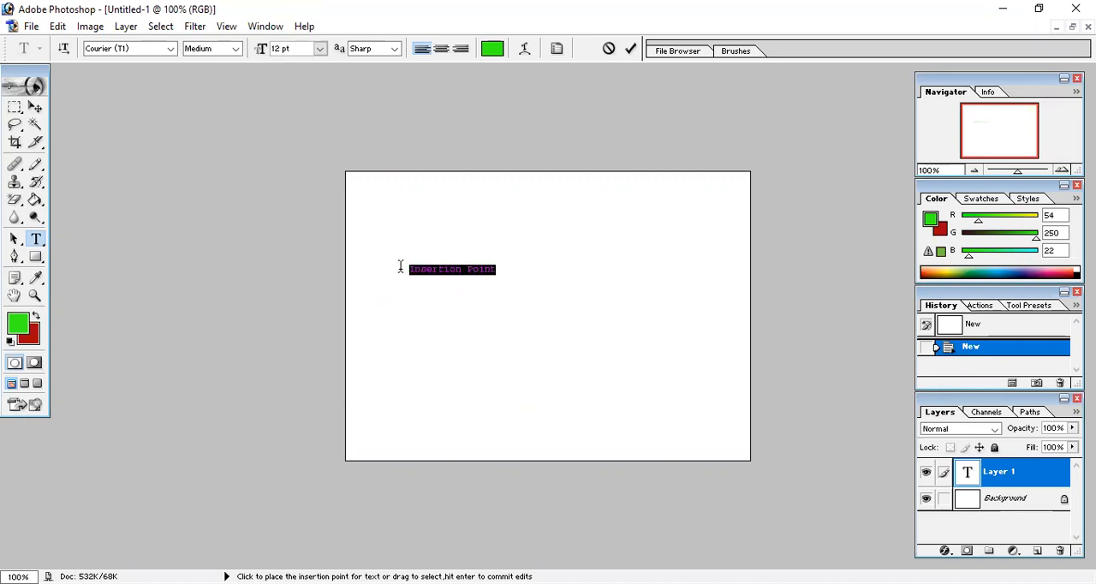
left_click(171, 49)
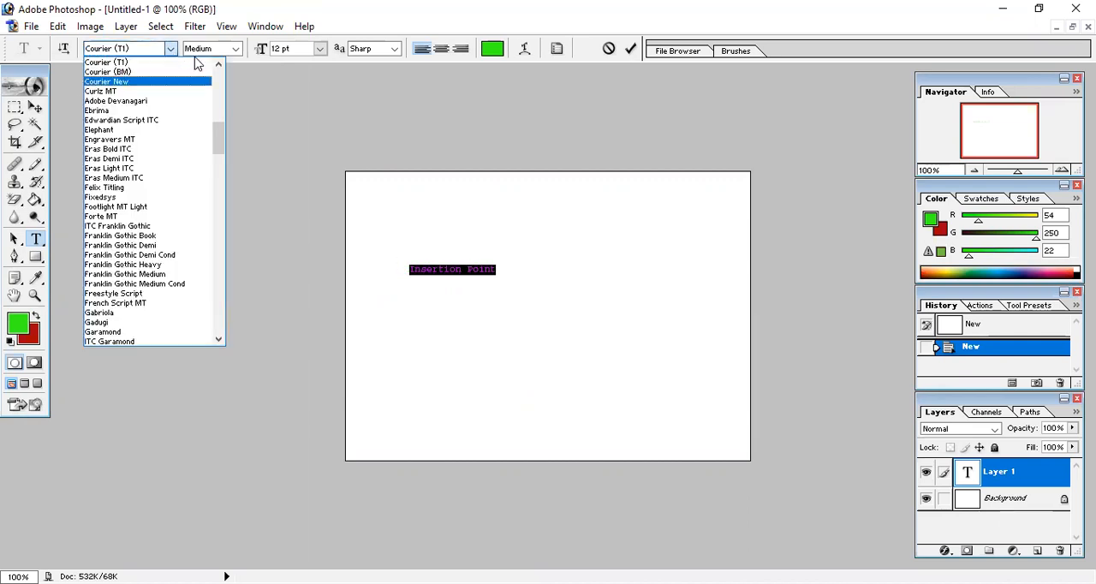
left_click(232, 55)
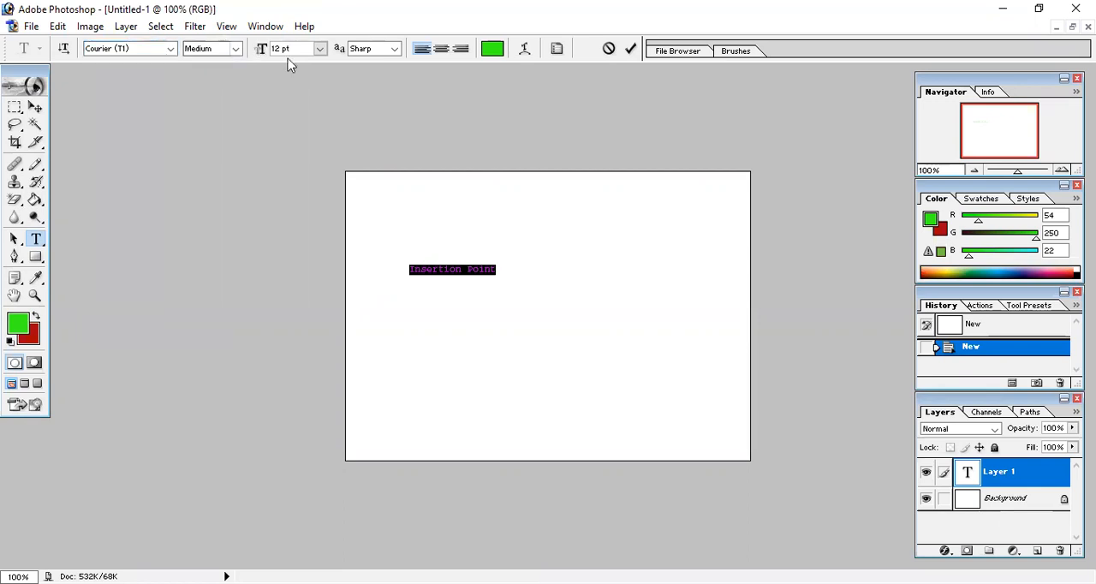
left_click(324, 53)
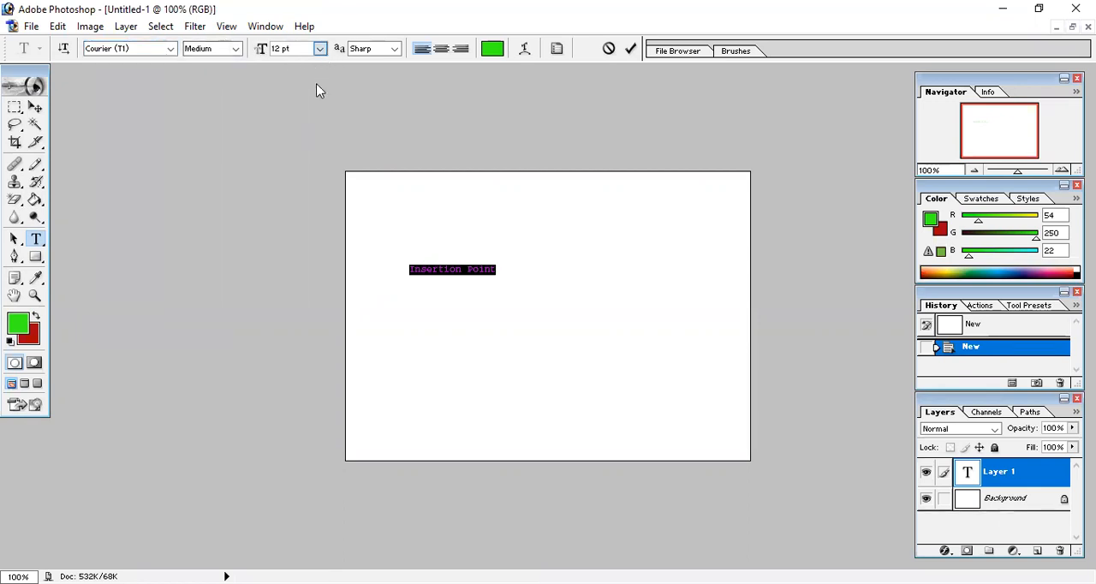
left_click(310, 325)
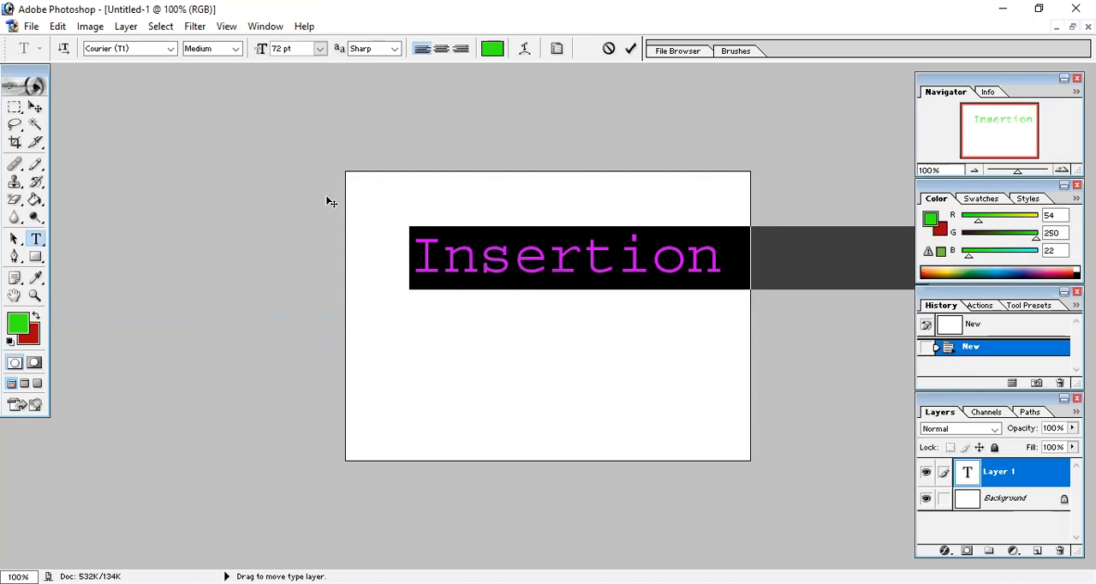
left_click(320, 52)
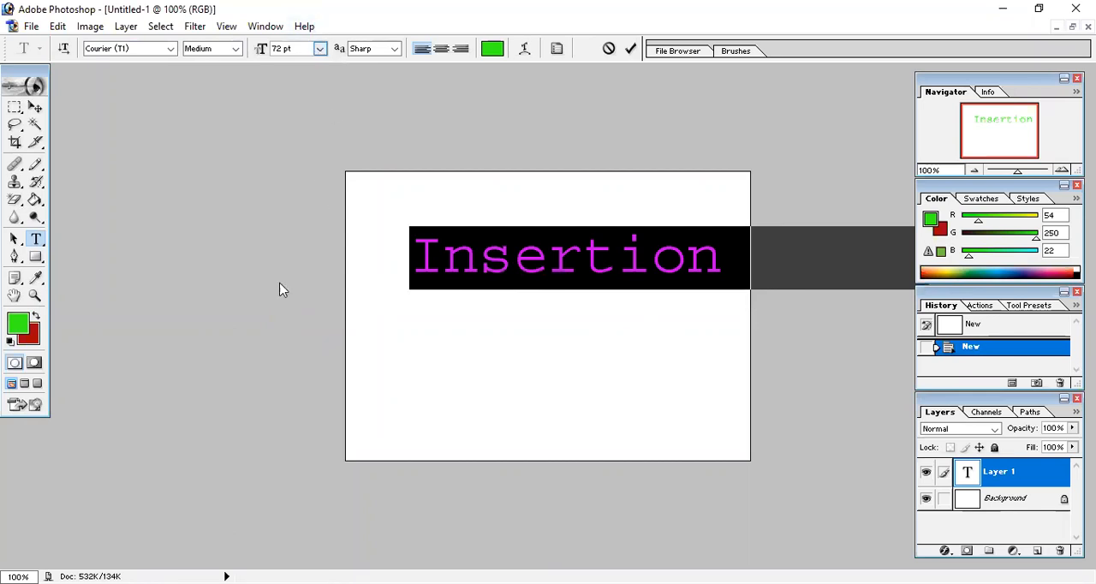
left_click(308, 266)
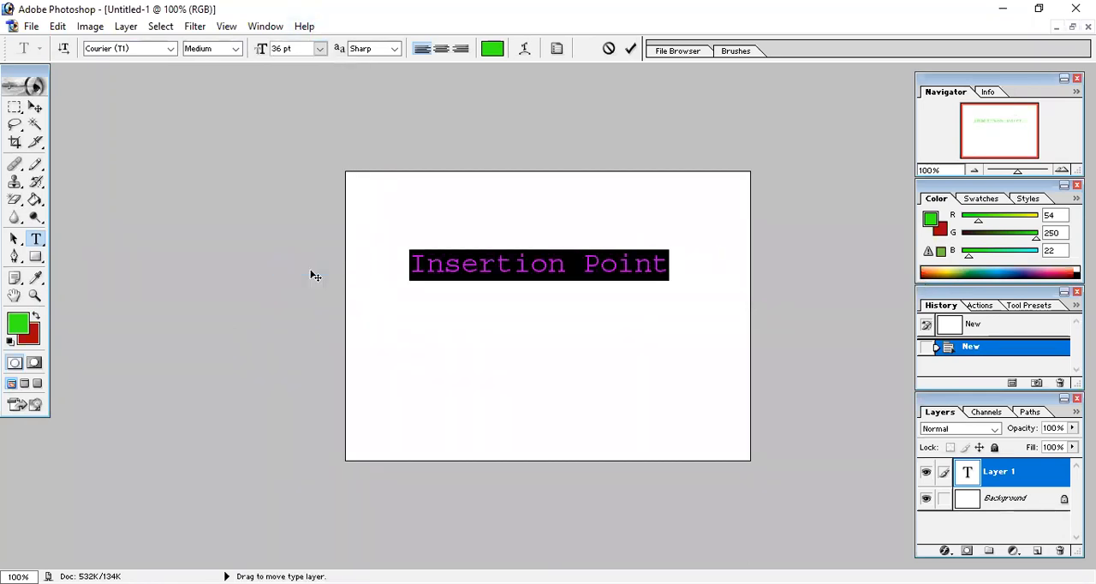
Change the font of the selected text to Franklin Gothic Book, keeping the Sharp anti-aliasing
left_click(172, 49)
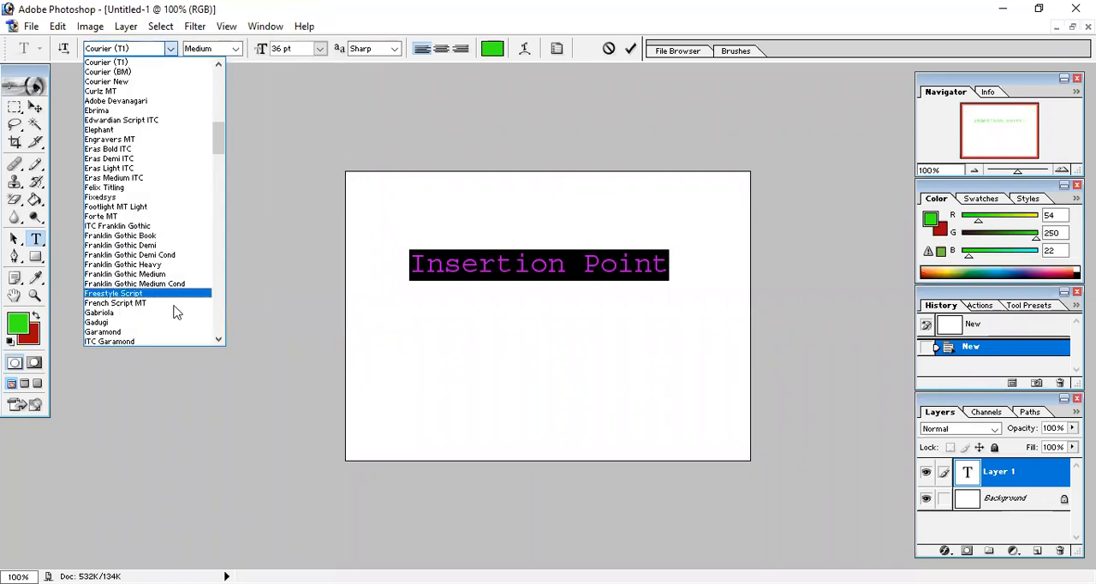
left_click(152, 239)
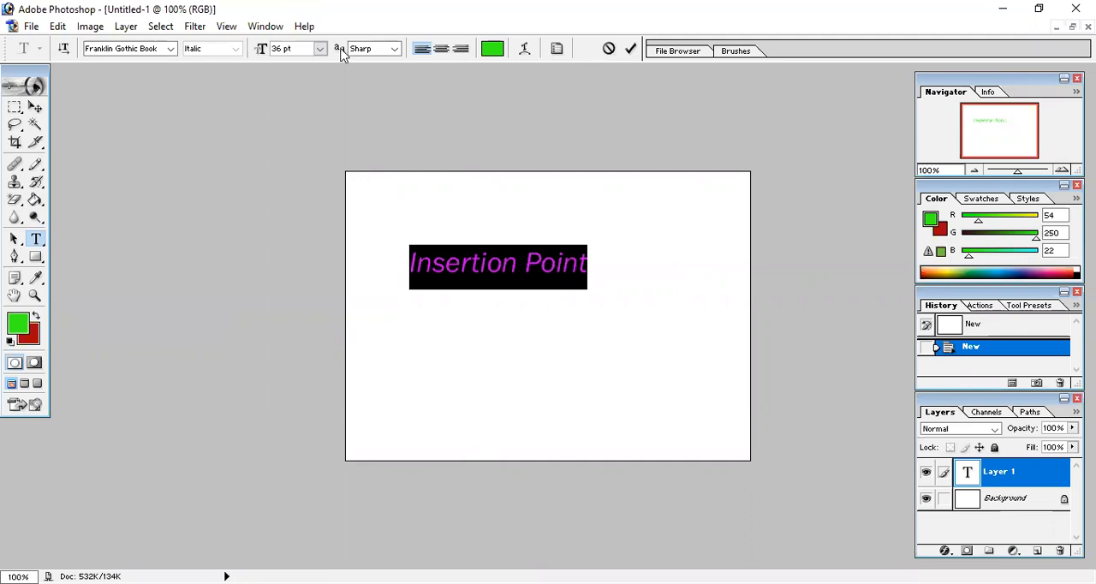
left_click(395, 49)
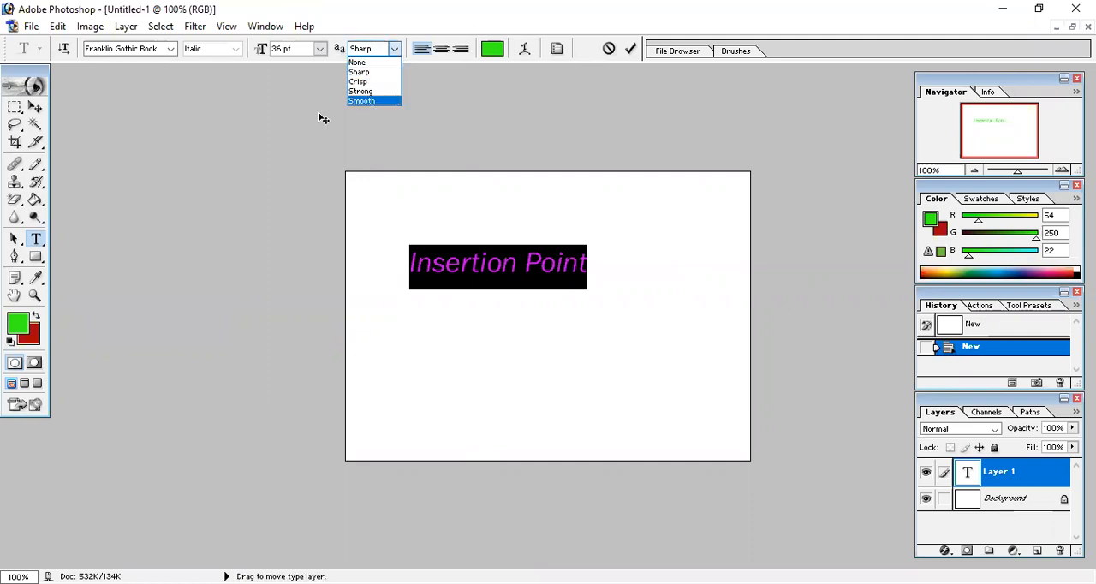
left_click(235, 38)
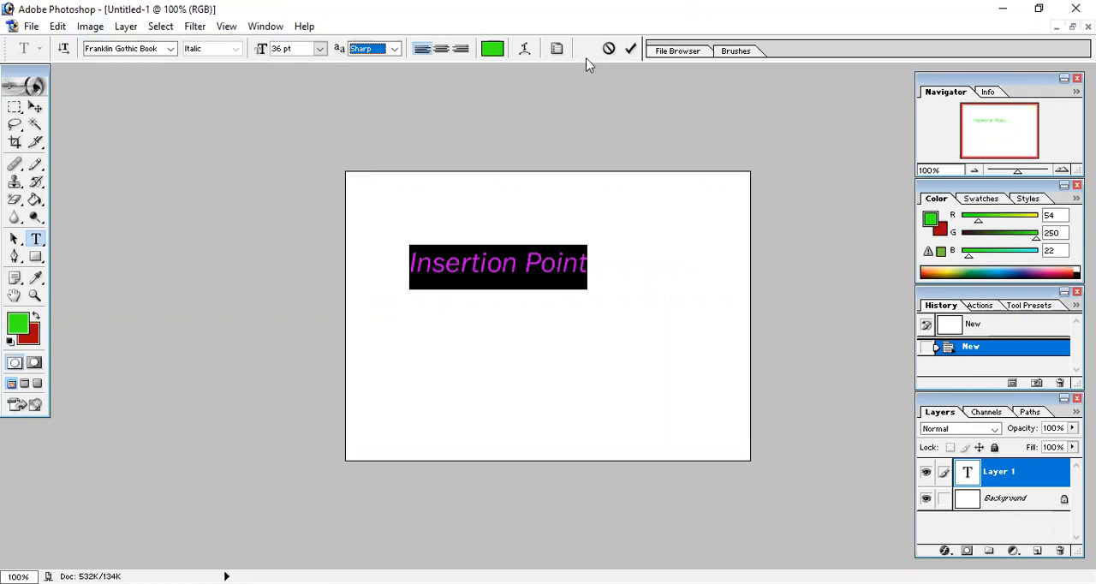
Set the text color to dark blue 08377D and commit the text
left_click(499, 46)
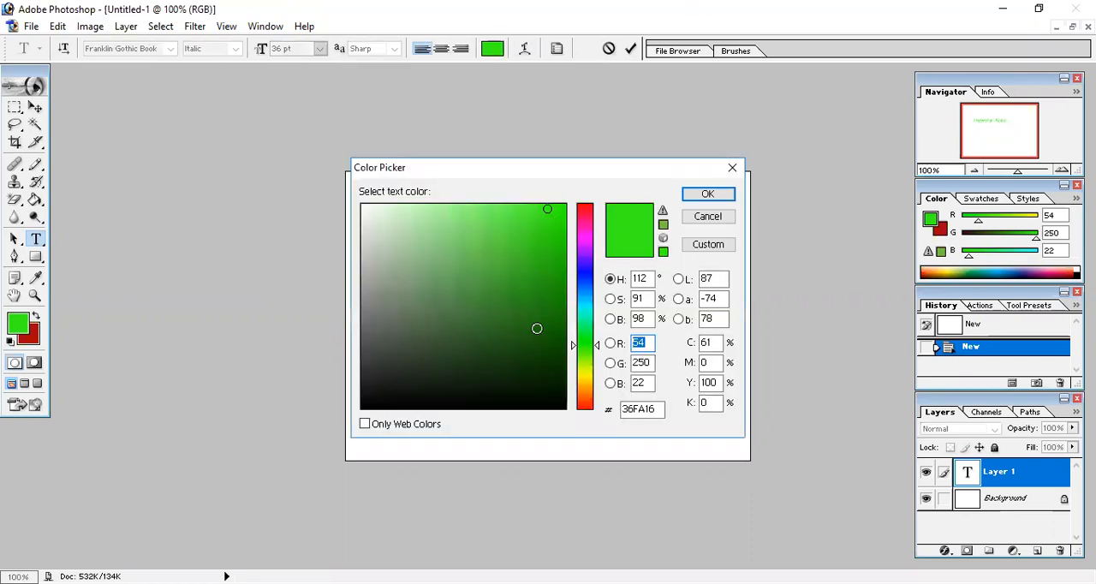
left_click(559, 341)
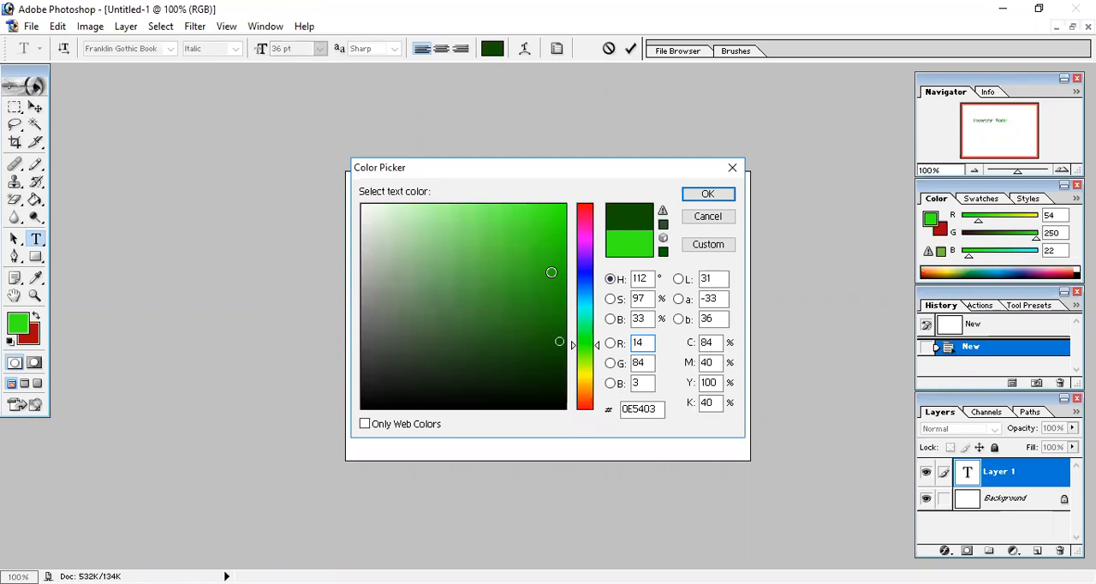
left_click(560, 278)
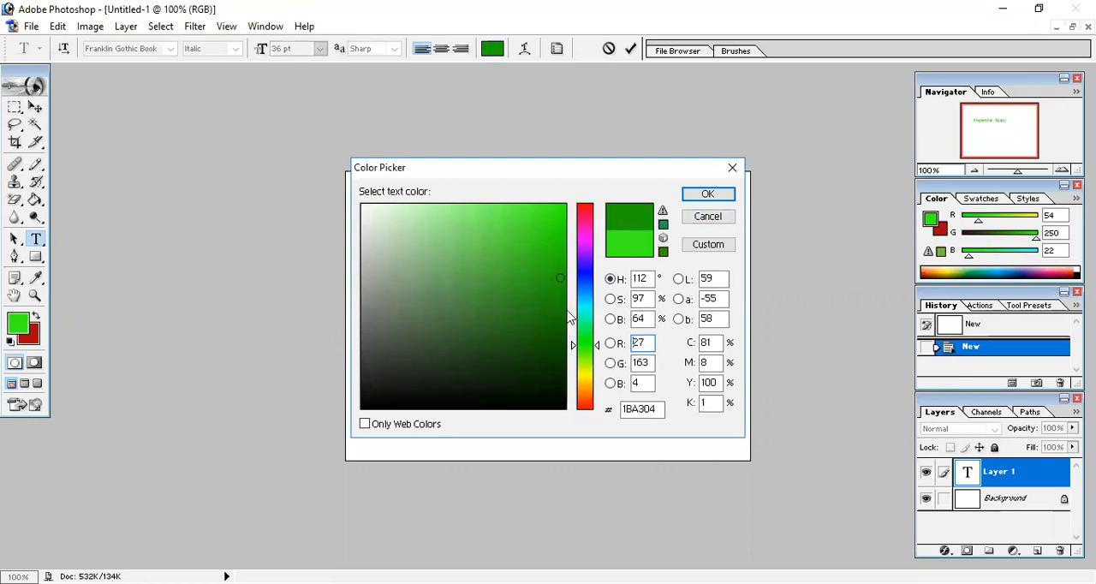
left_click(588, 285)
left_click(553, 308)
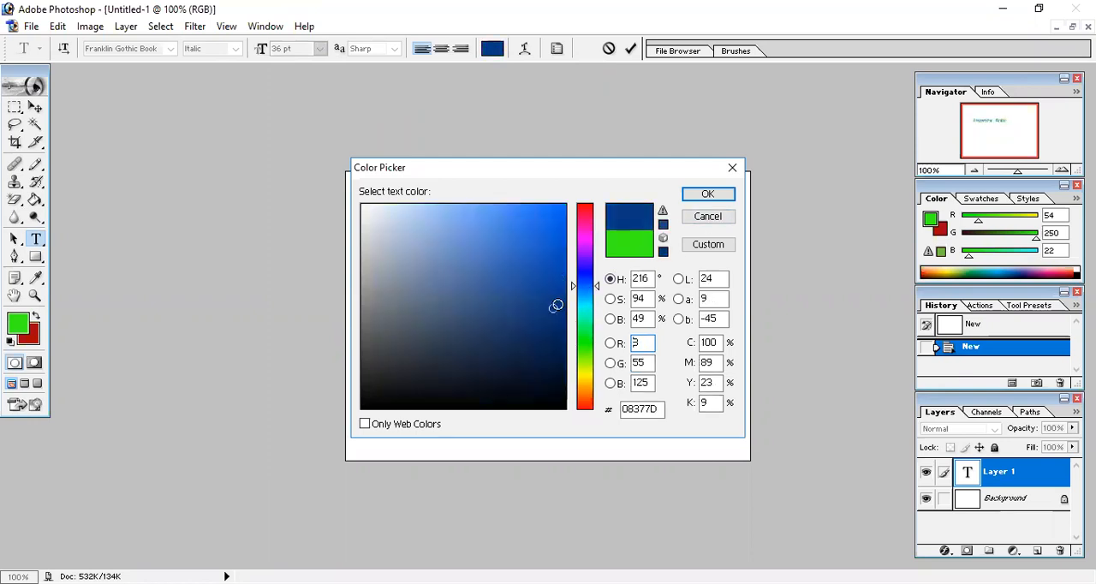
left_click(695, 196)
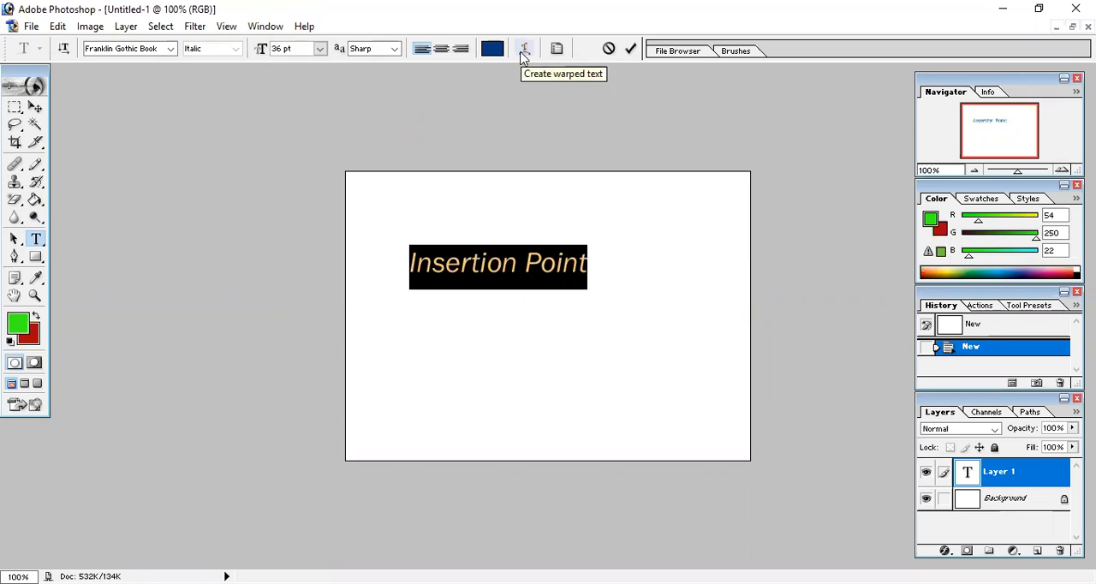
left_click(627, 49)
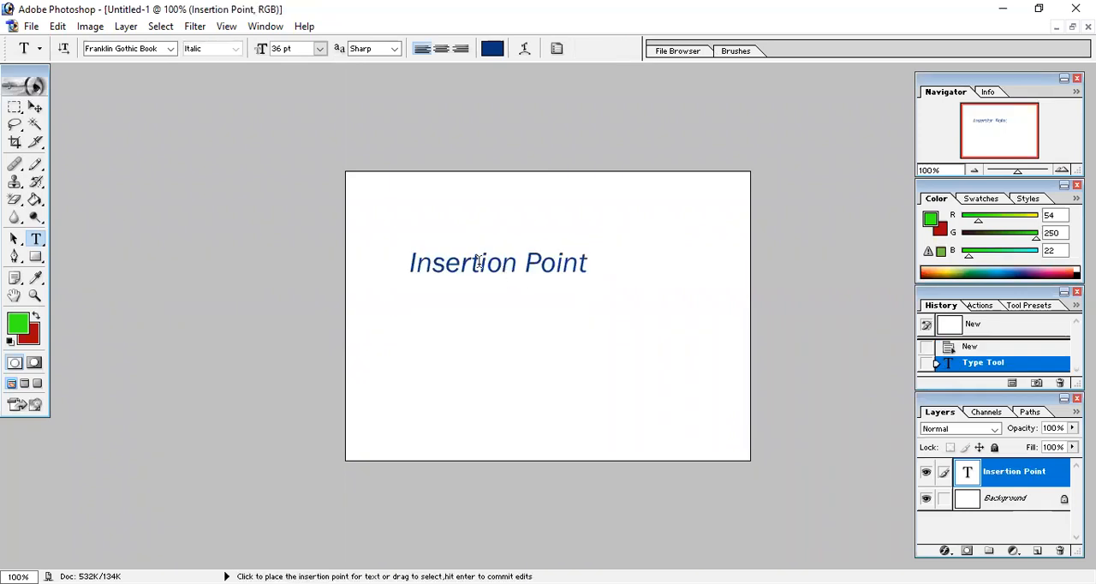
Scale the "Insertion Point" text proportionally to about 194%, place it near the canvas's upper edge, and apply the transform
left_click(35, 107)
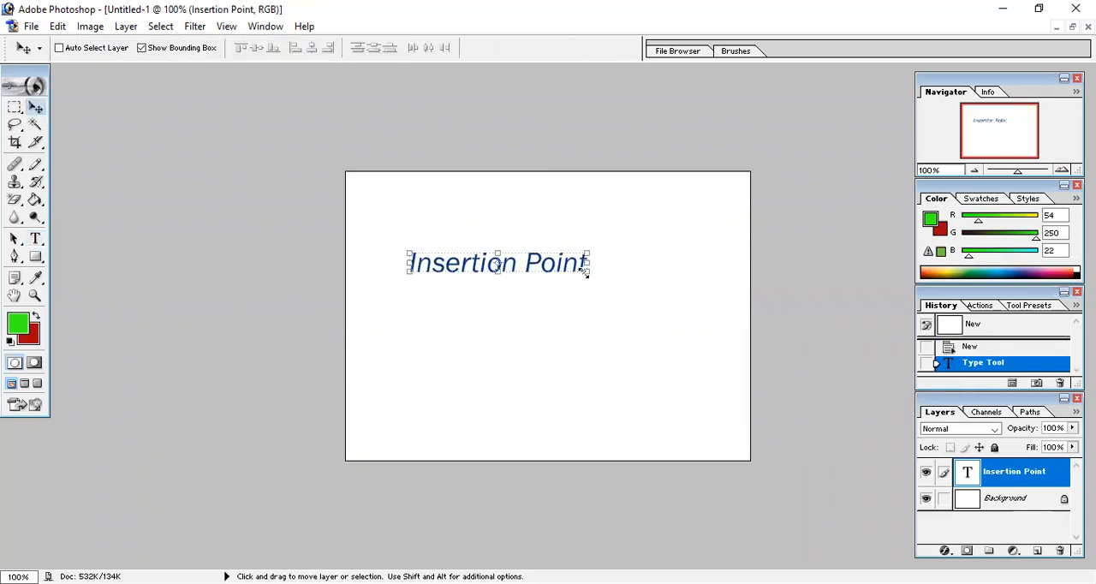
left_click_drag(586, 271, 643, 443)
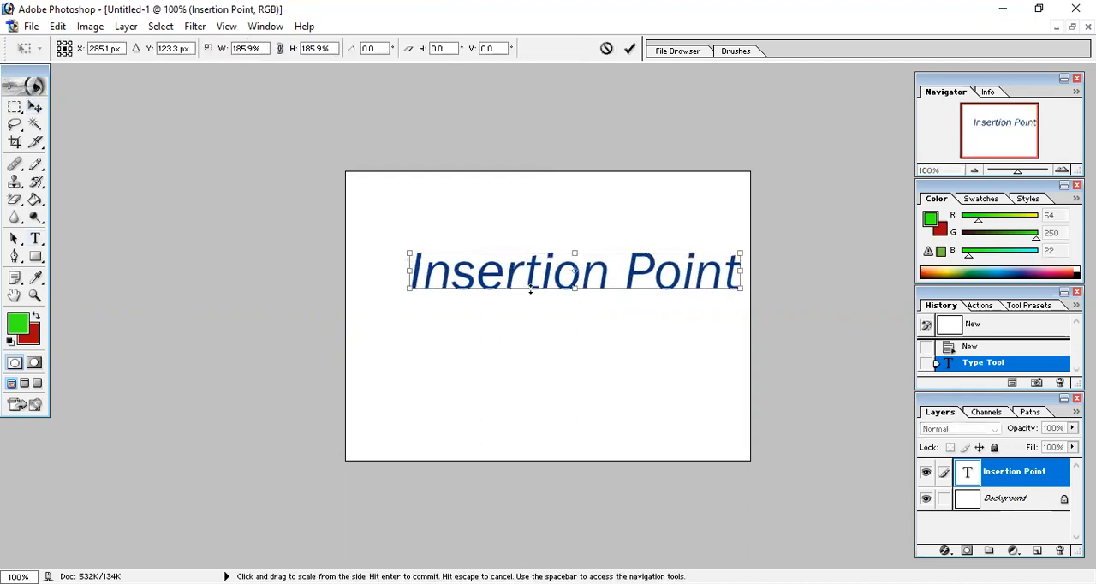
left_click_drag(530, 281, 501, 232)
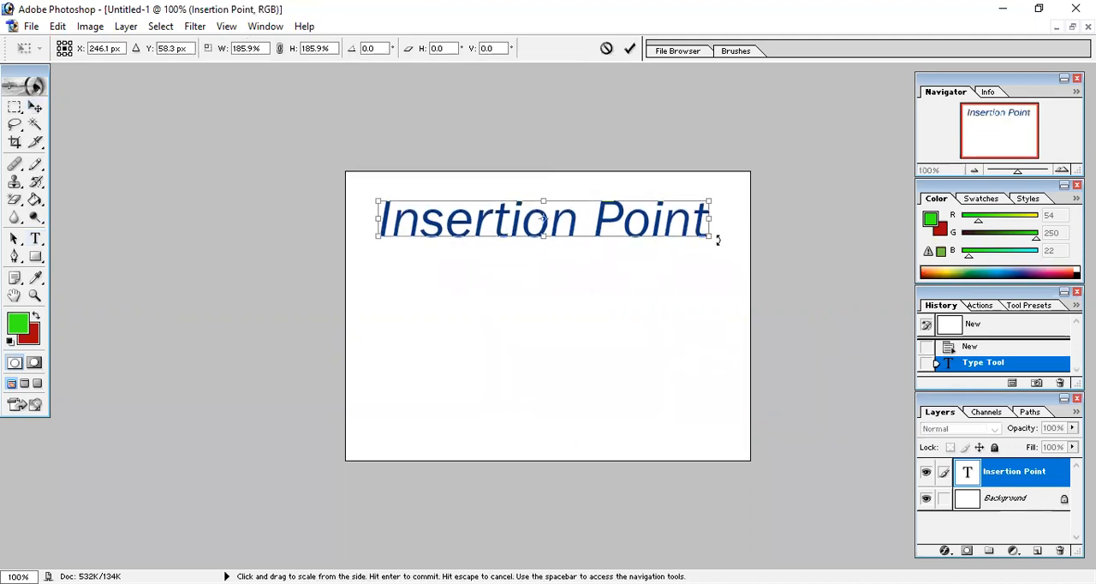
left_click_drag(715, 242, 726, 272)
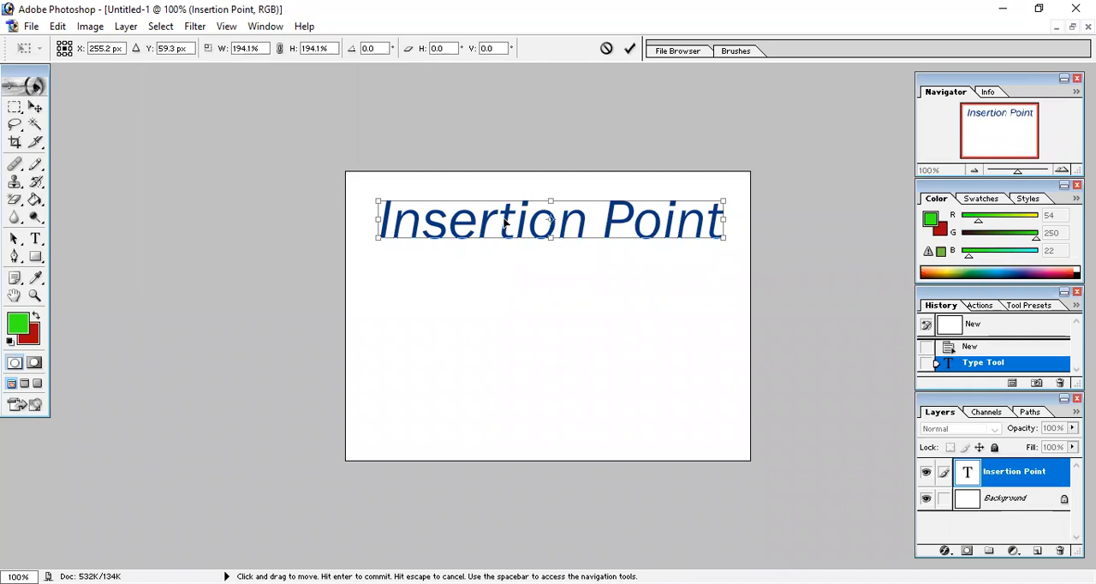
key("Return")
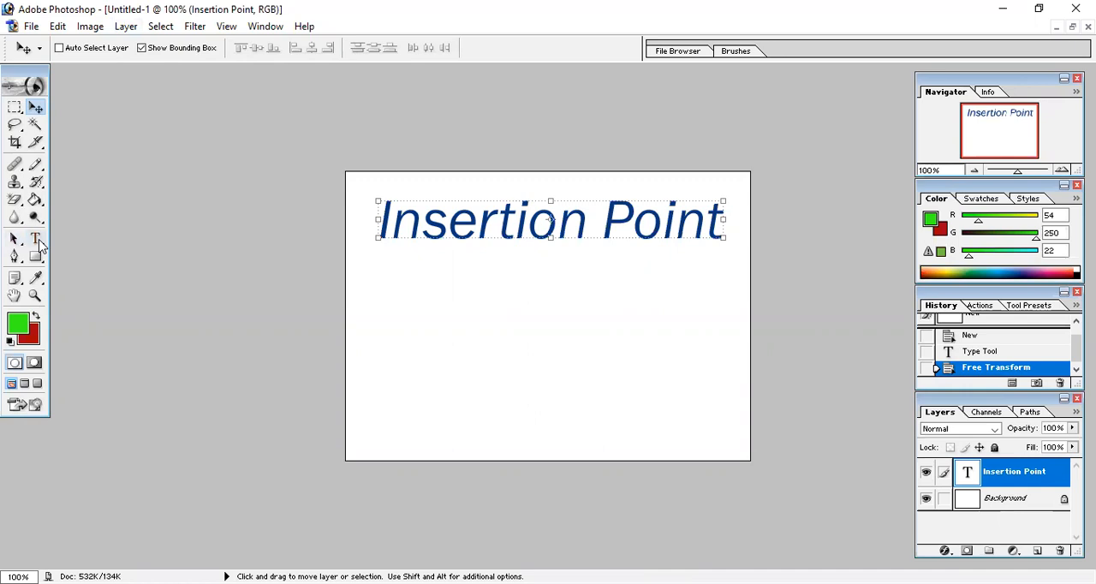
Delete the word "Point" from the text so that it reads "Insertion"
left_click(38, 241)
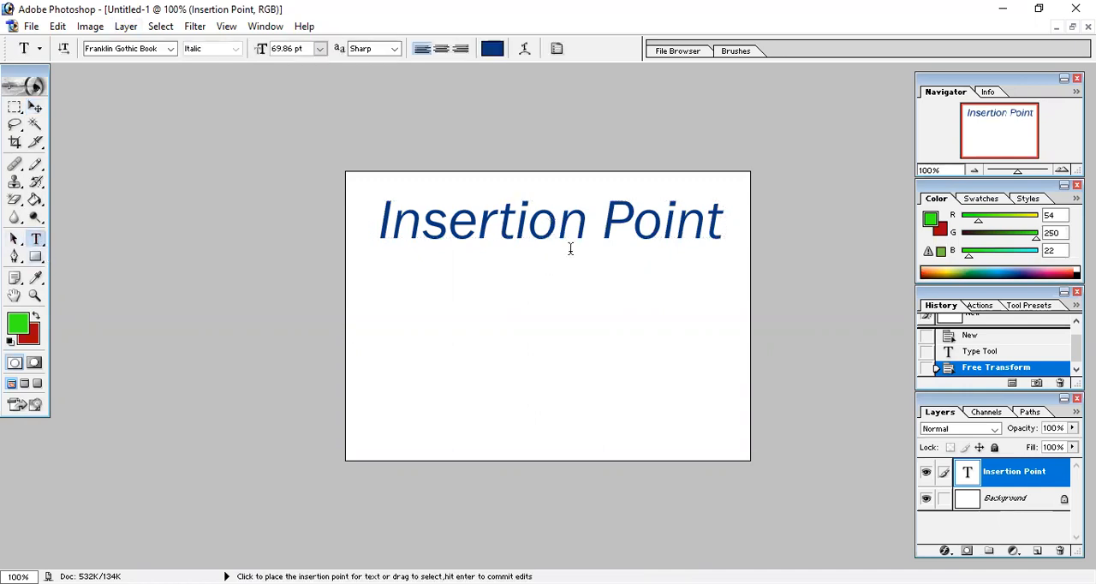
left_click(629, 219)
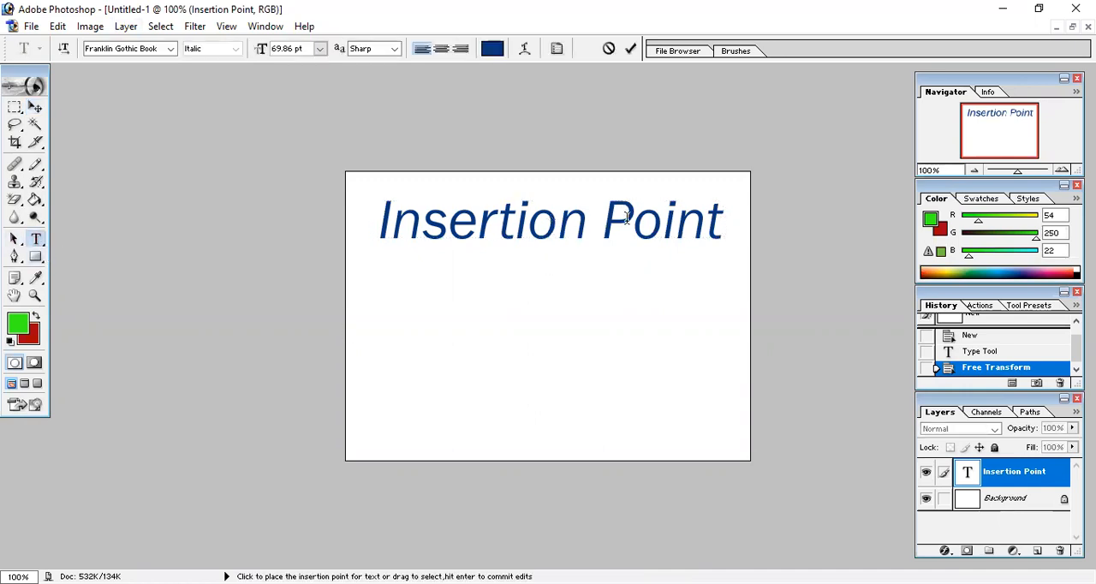
left_click(713, 220)
key("BackSpace")
key("BackSpace")
key("BackSpace")
key("BackSpace")
key("BackSpace")
key("BackSpace")
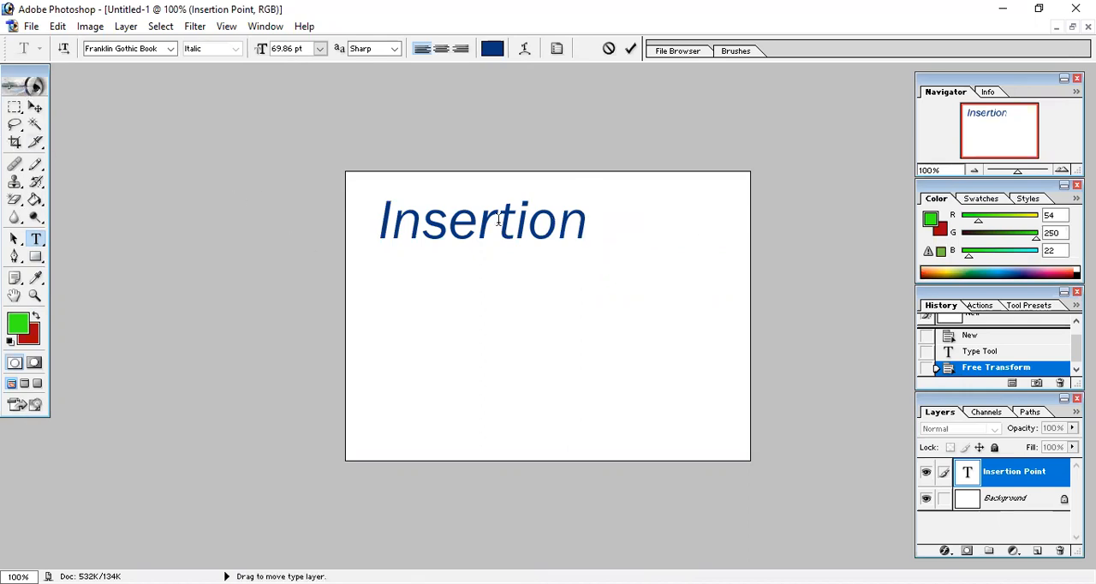
Change the font of "Insertion" to Impact and scale the text proportionally to about 169%
left_click_drag(594, 227, 373, 226)
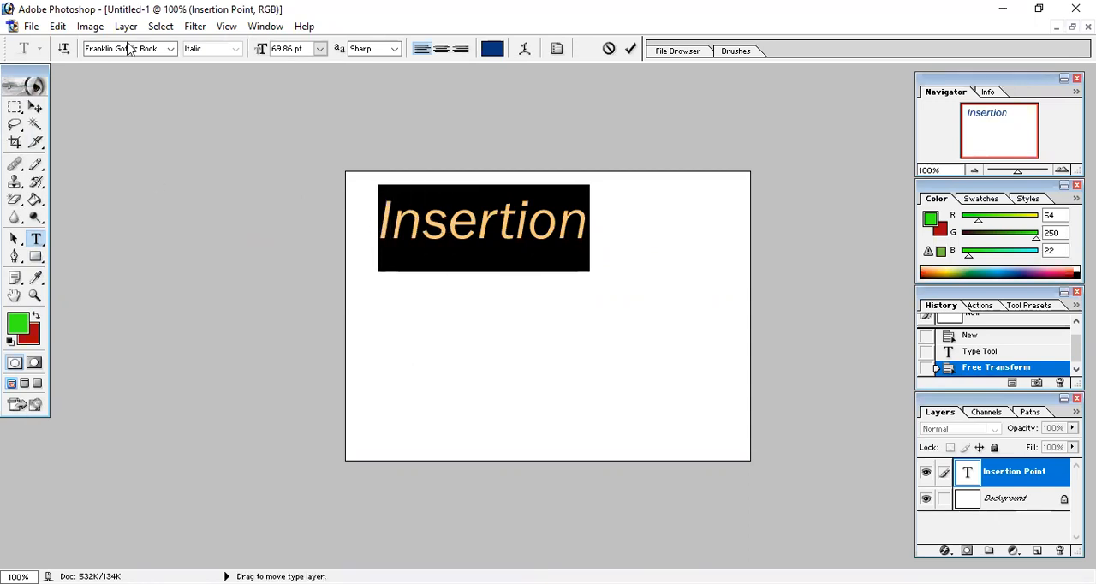
left_click(169, 49)
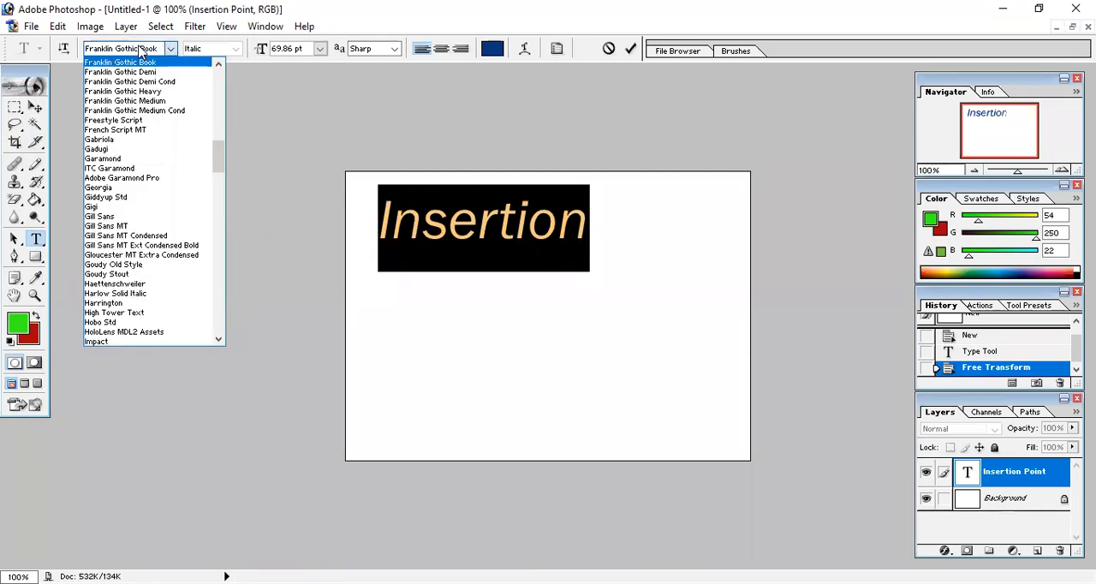
left_click(142, 50)
type("Impact")
key("Return")
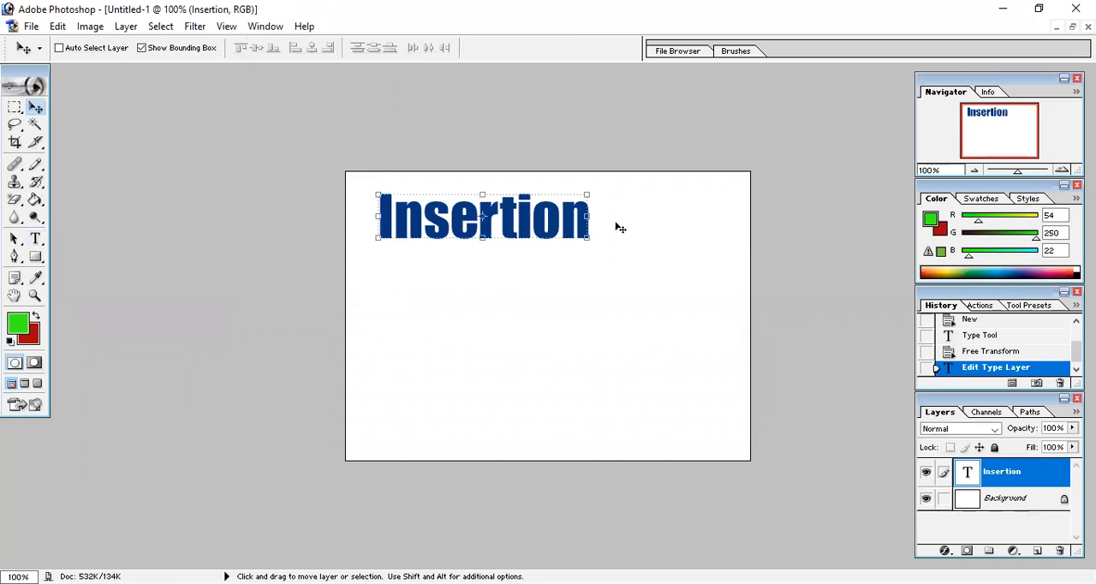
left_click_drag(589, 235, 718, 343)
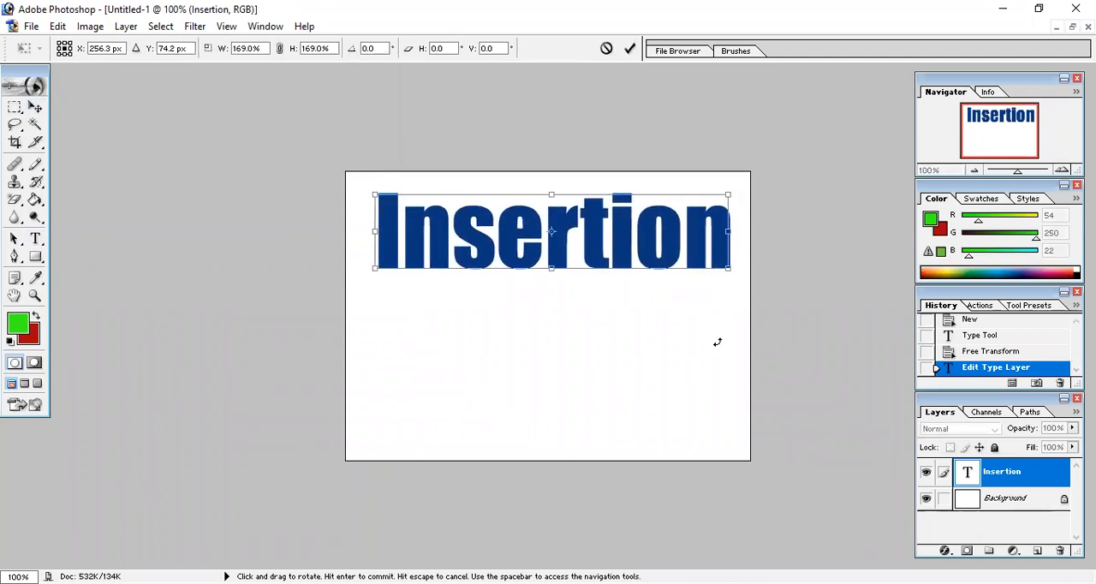
key("Return")
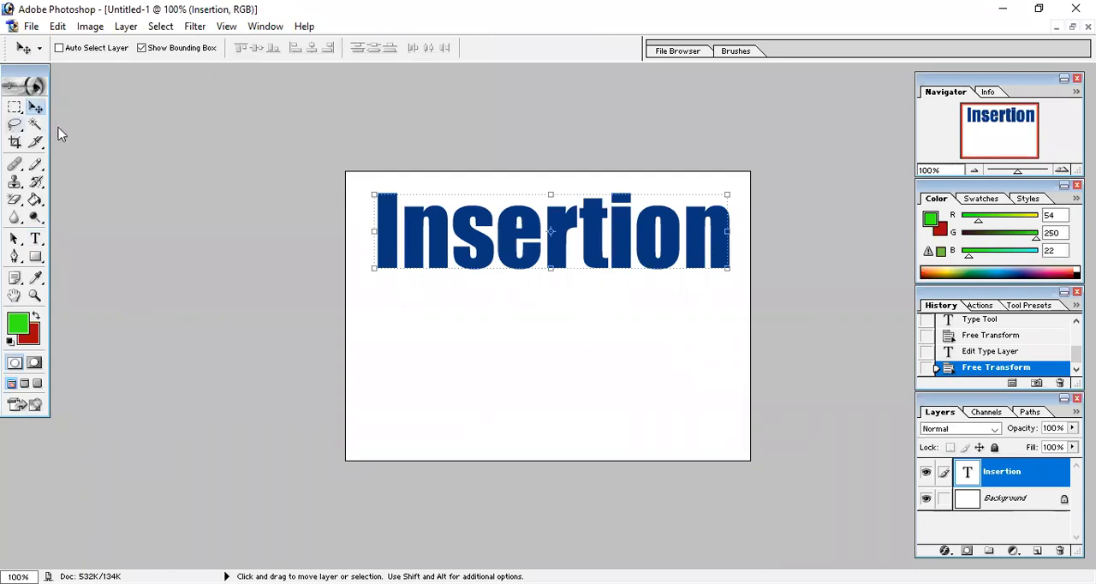
Draw a small star-shaped selection below the text with the Polygonal Lasso tool and deselect it
left_click(14, 125)
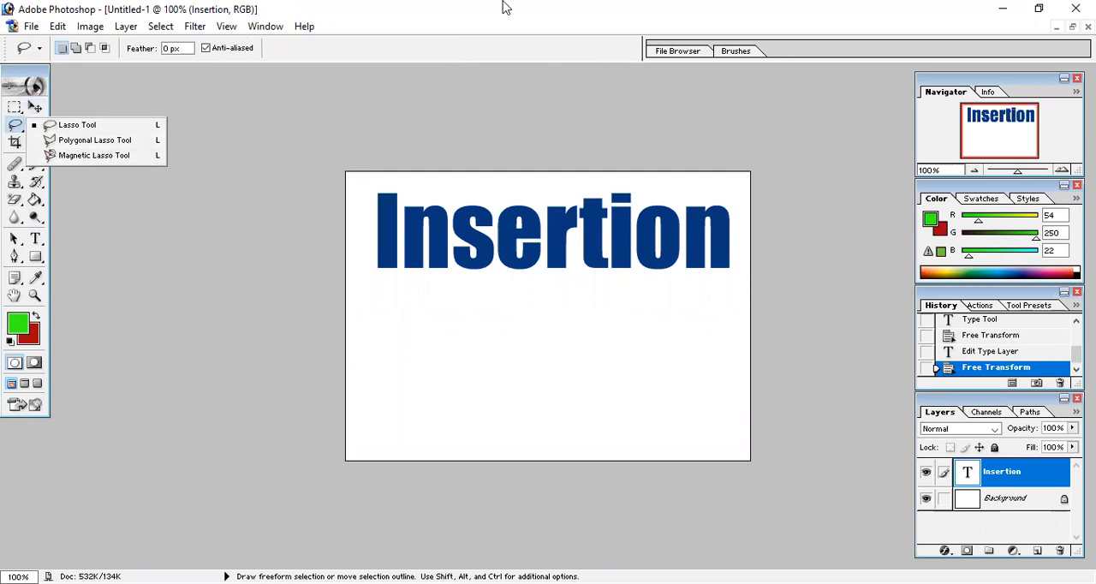
left_click(391, 287)
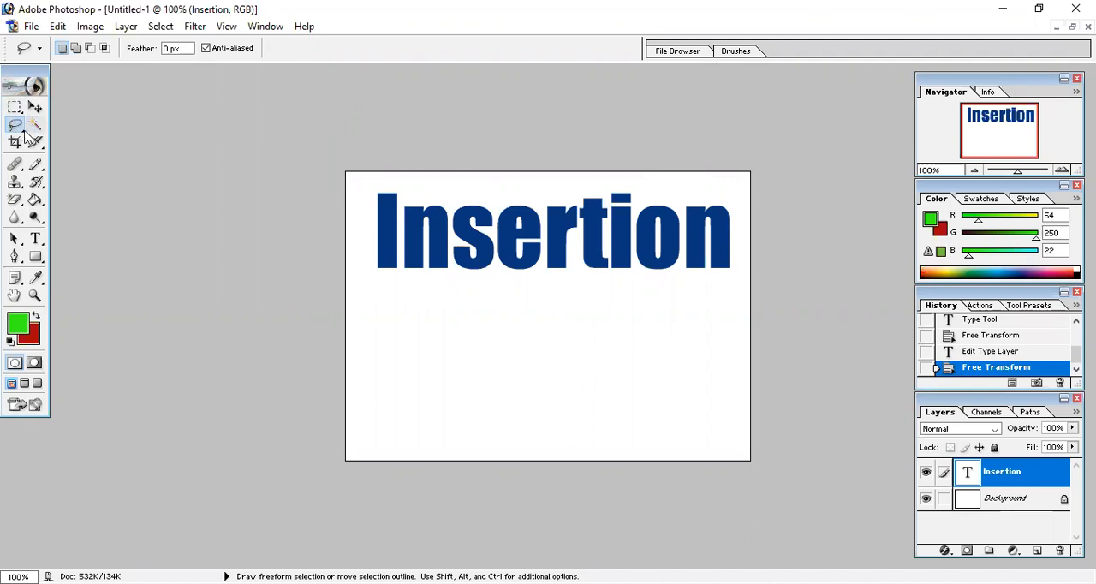
left_click_drag(19, 130, 89, 146)
left_click(467, 377)
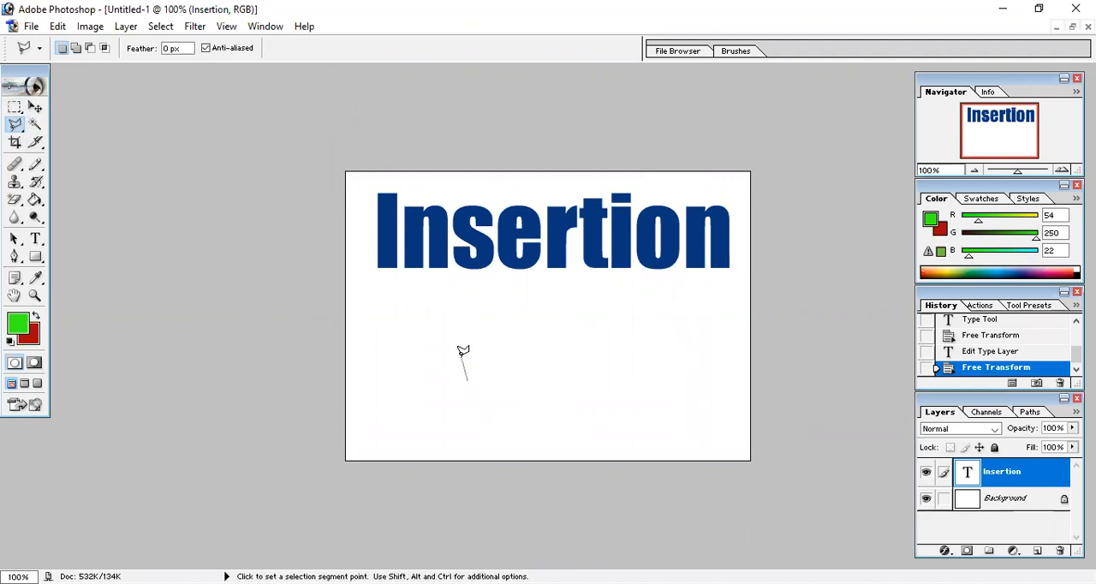
left_click(462, 355)
left_click(484, 382)
left_click(503, 386)
left_click(477, 404)
left_click(449, 398)
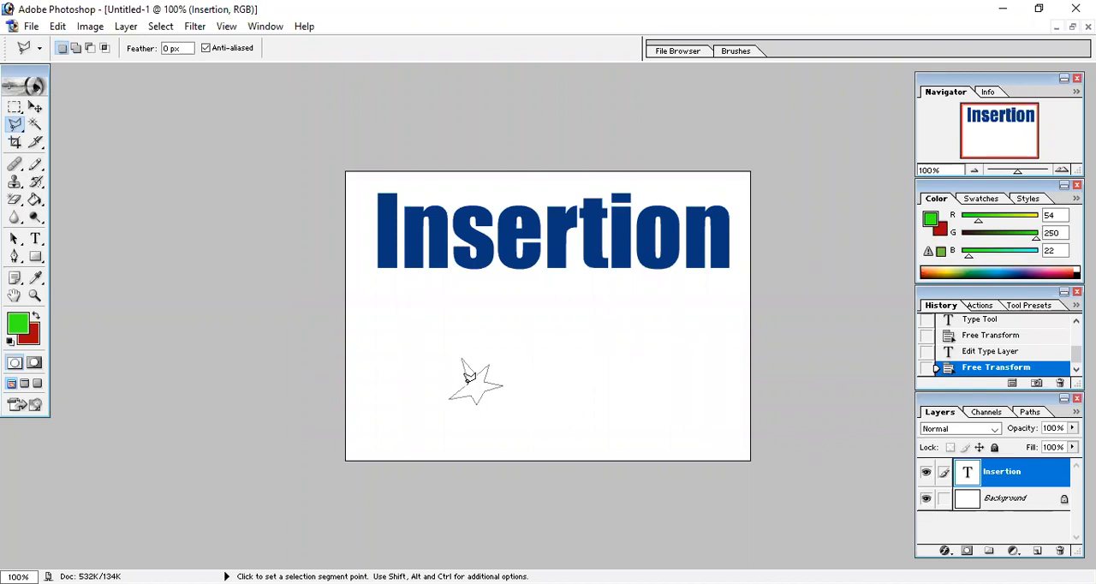
left_click(466, 383)
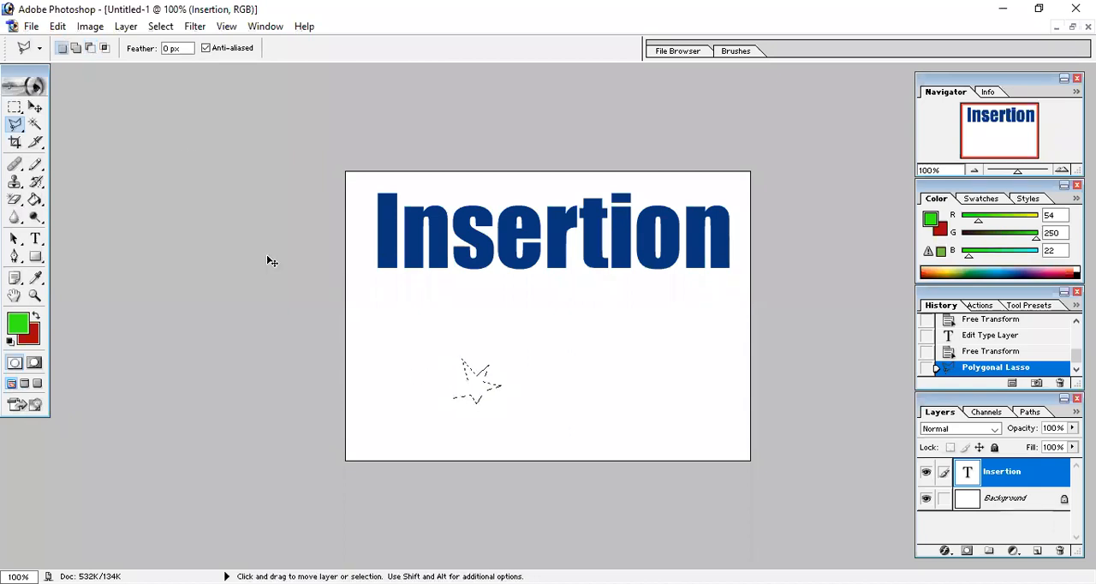
key("ctrl+d")
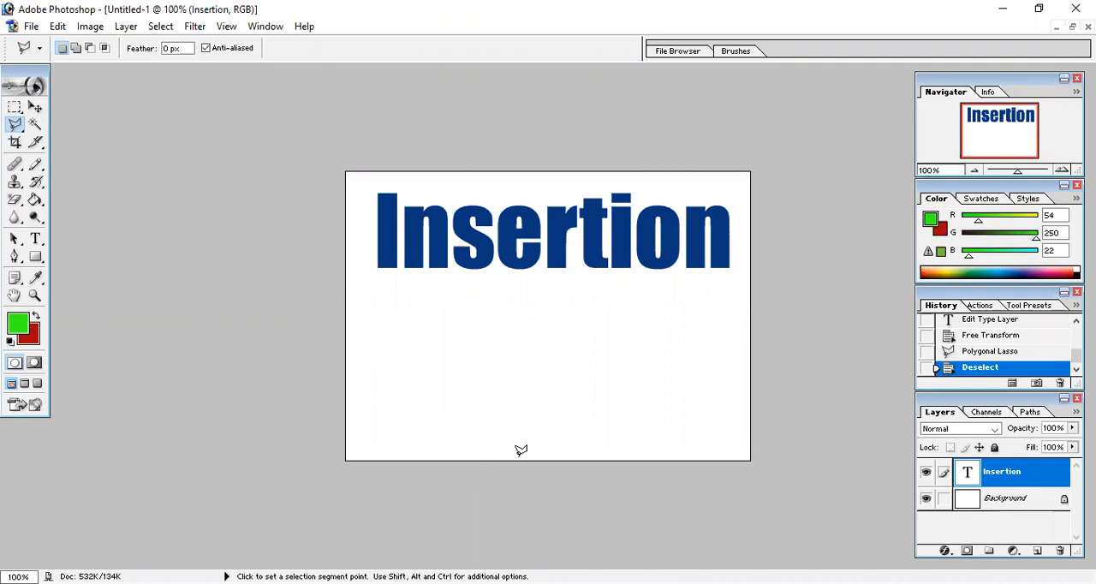
Move the "Insertion" text slightly down on the canvas with the Move tool
left_click(36, 107)
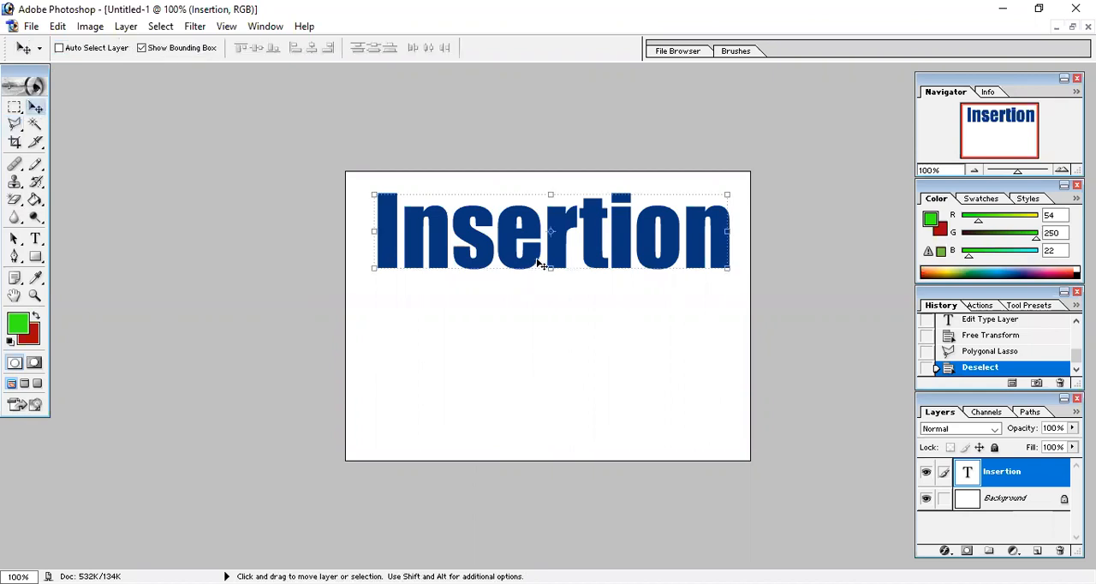
left_click_drag(536, 265, 538, 283)
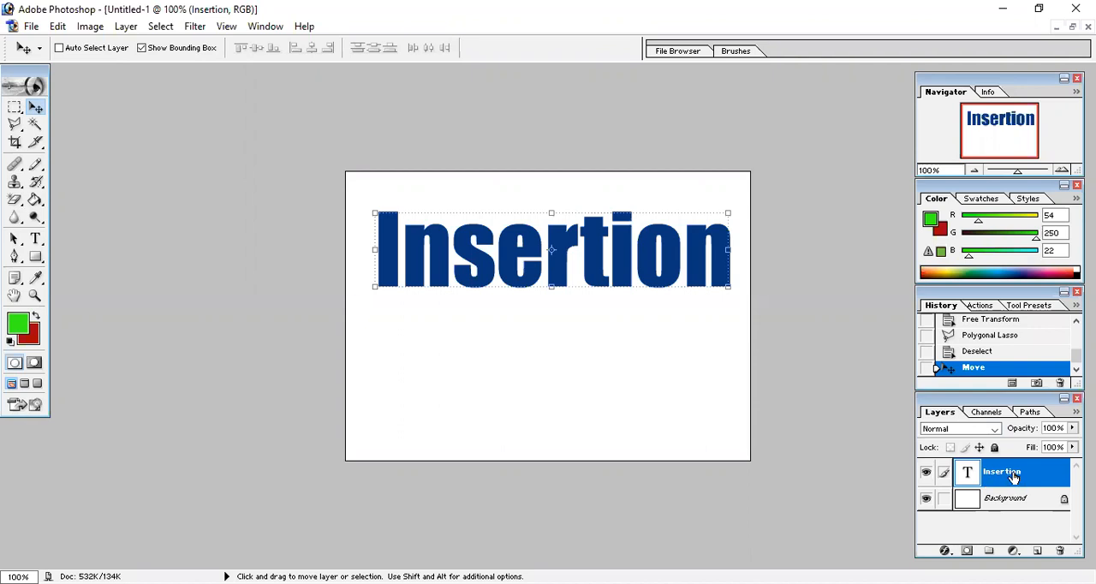
left_click(945, 551)
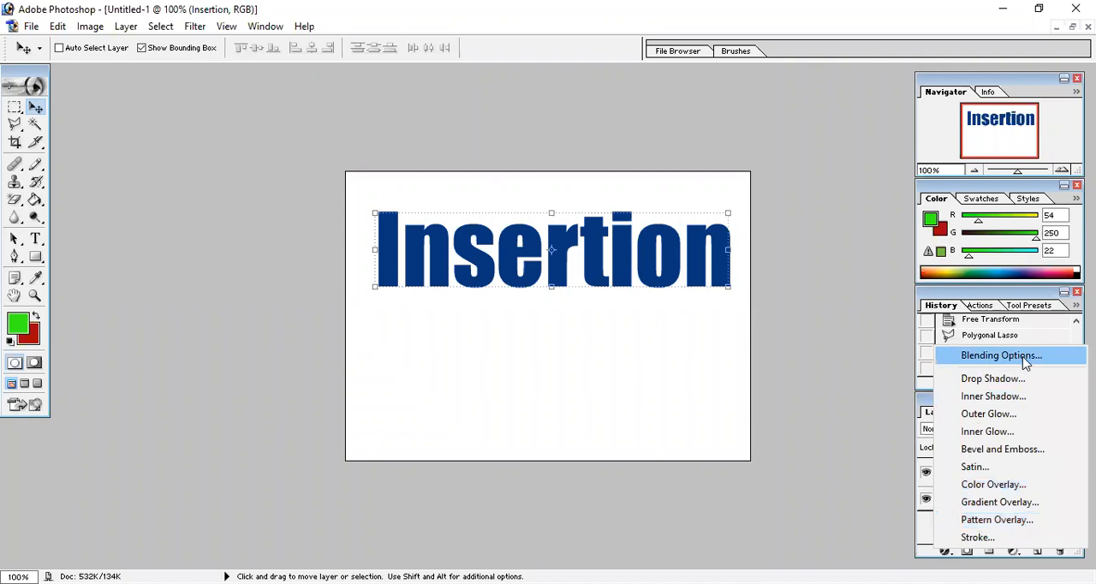
left_click(1002, 355)
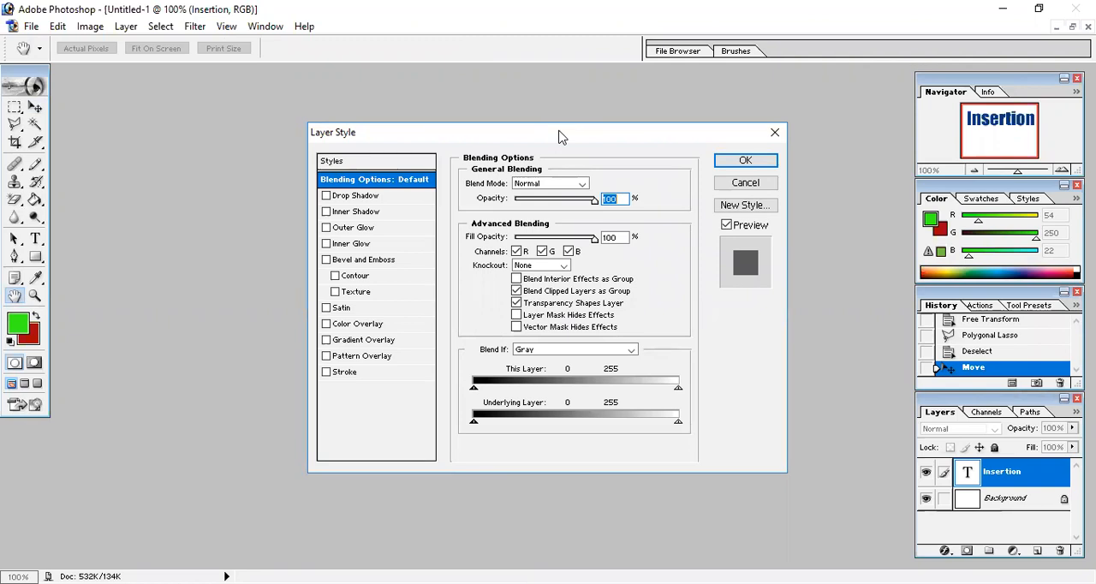
left_click_drag(559, 137, 992, 81)
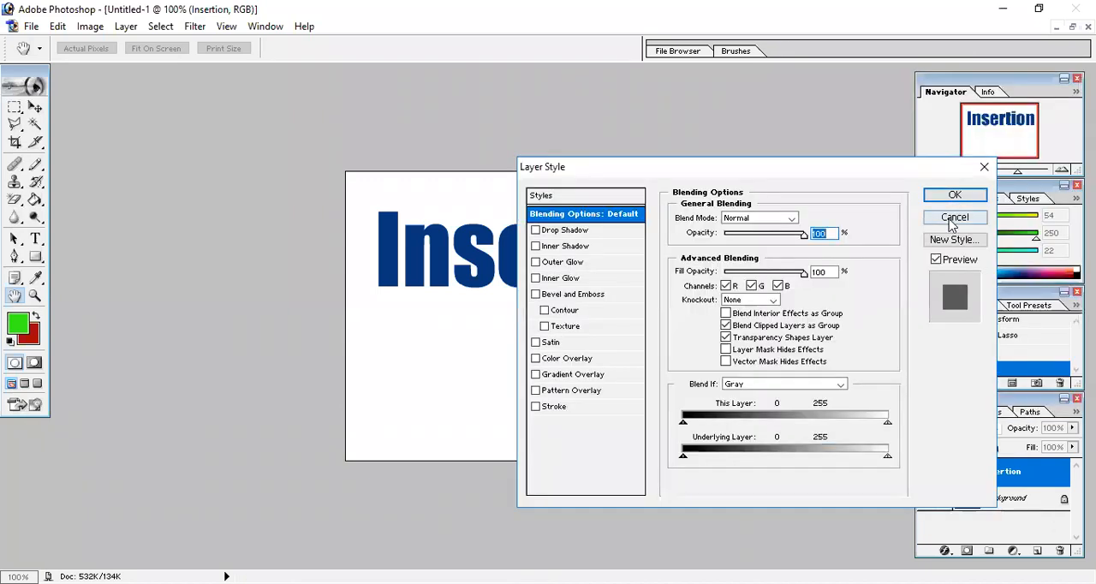
left_click(951, 223)
Move the "Insertion" text down to the canvas's left edge, scale it down proportionally, and apply the transform
left_click_drag(561, 279, 531, 308)
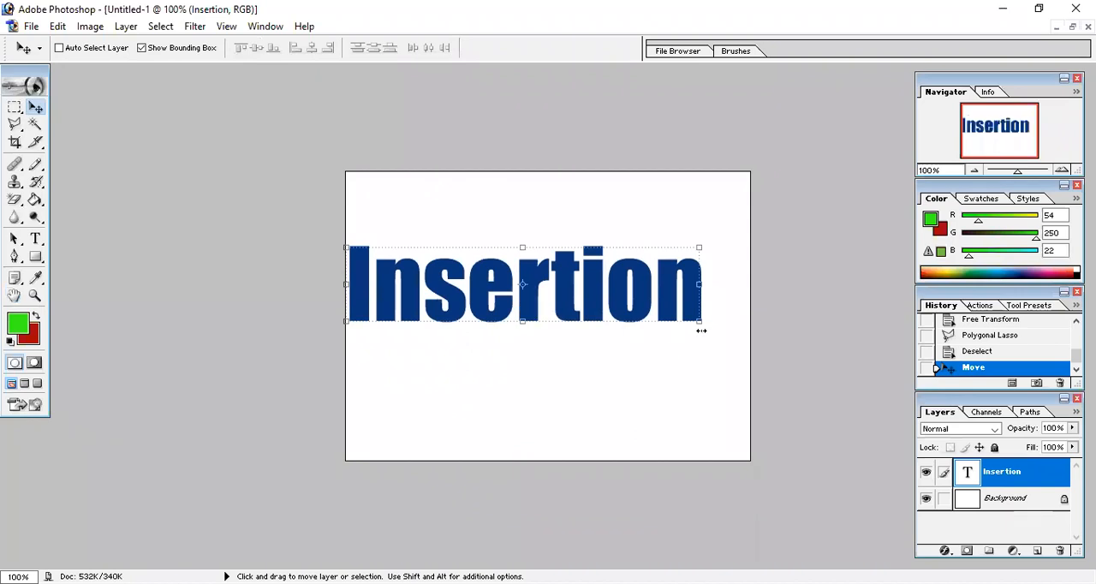
left_click_drag(700, 320, 615, 351)
key("Return")
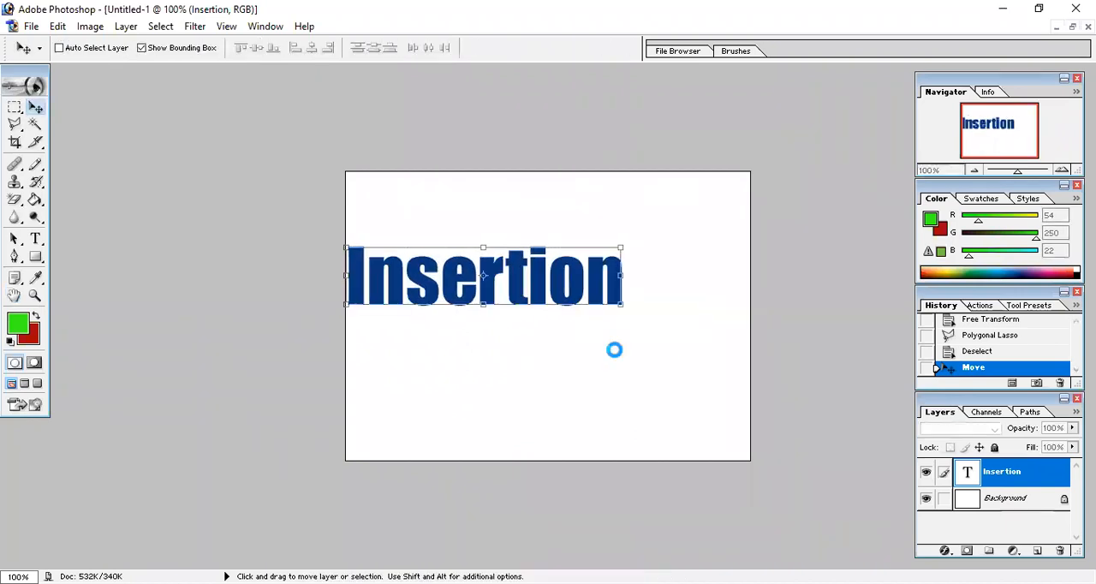
Add a Drop Shadow to the "Insertion" layer and set its blend mode to Normal
left_click(943, 551)
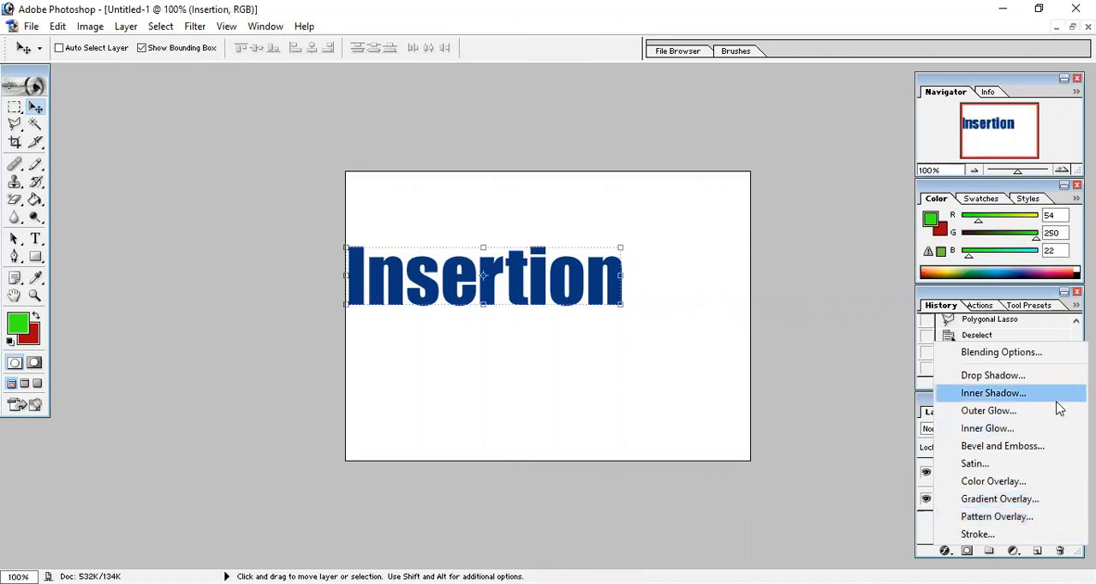
left_click(896, 152)
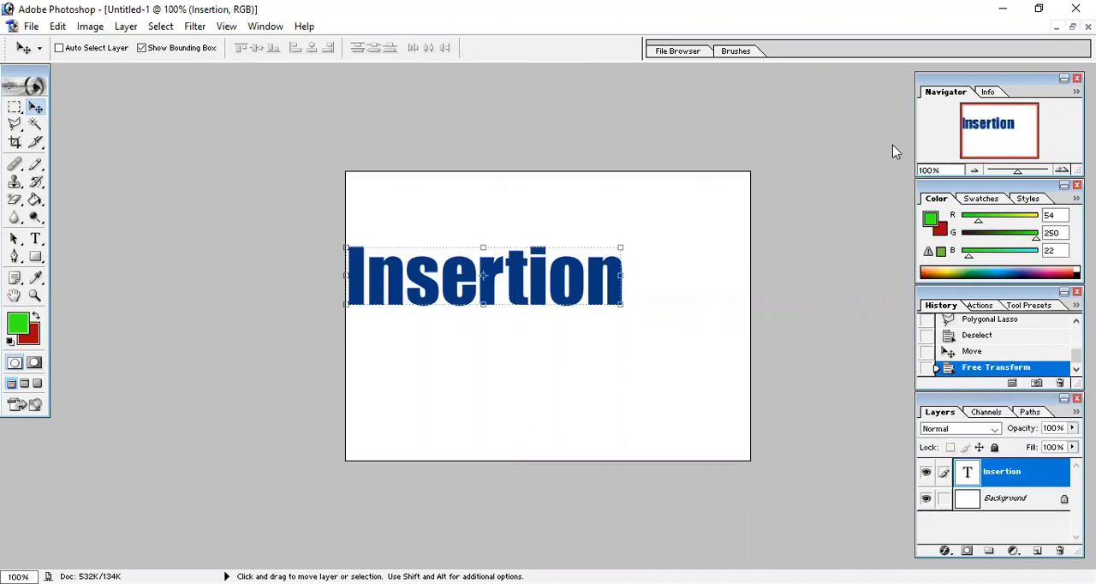
key("h")
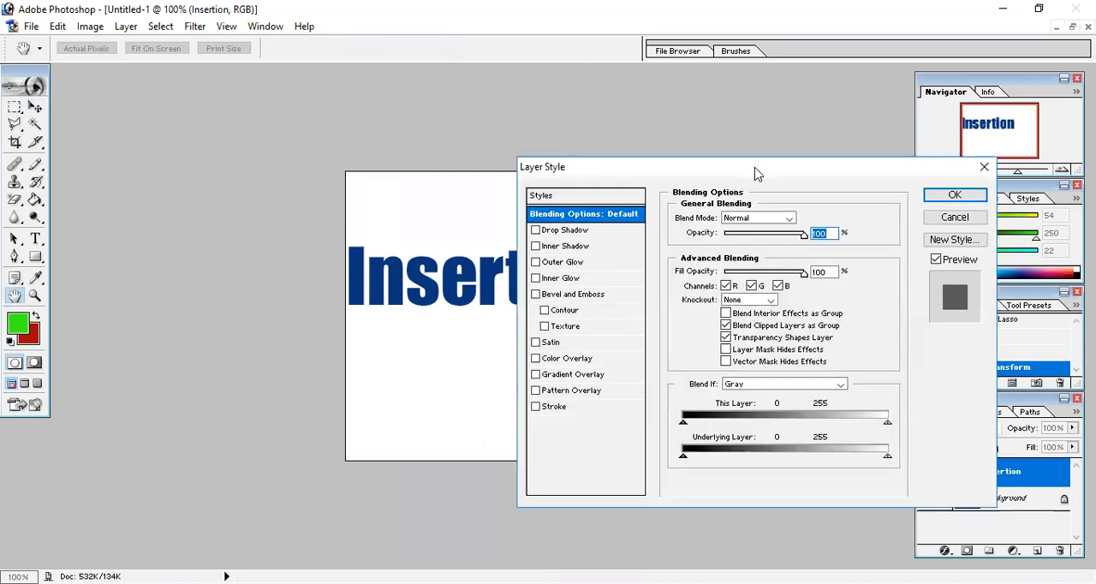
left_click_drag(757, 174, 873, 146)
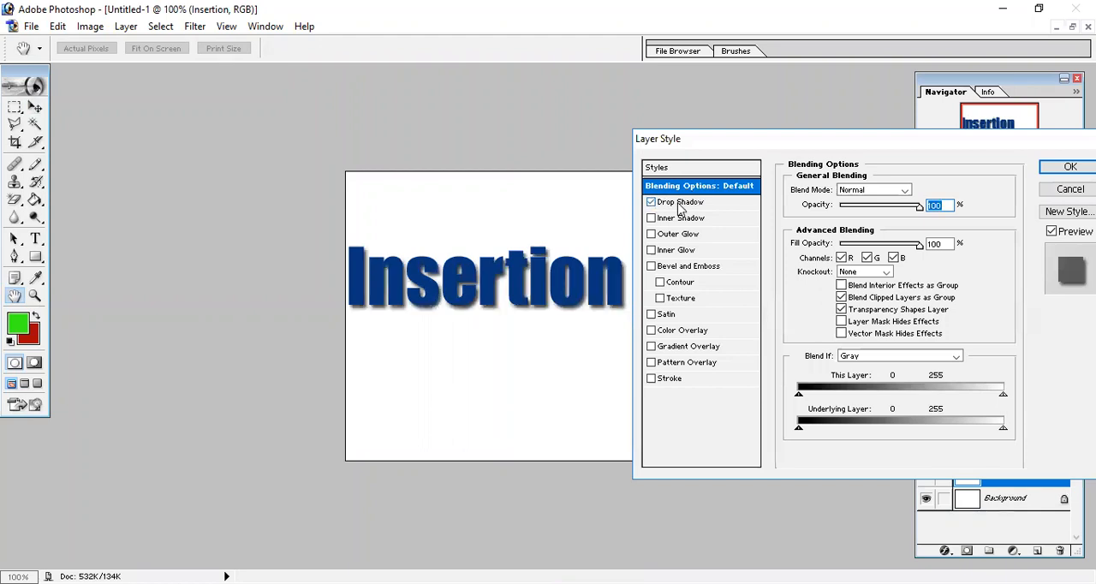
left_click(680, 204)
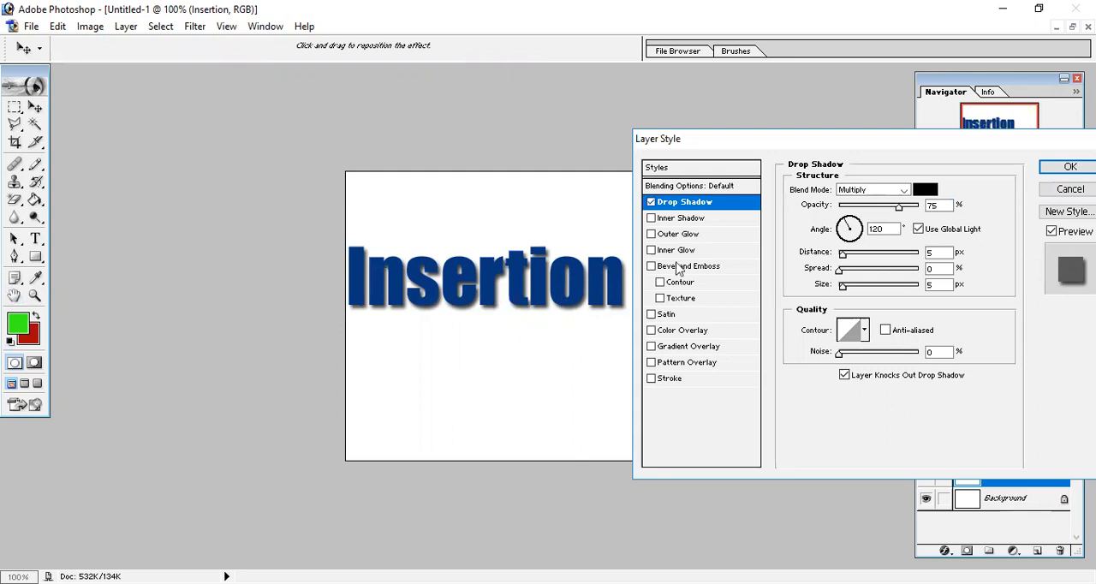
left_click(652, 203)
left_click(652, 203)
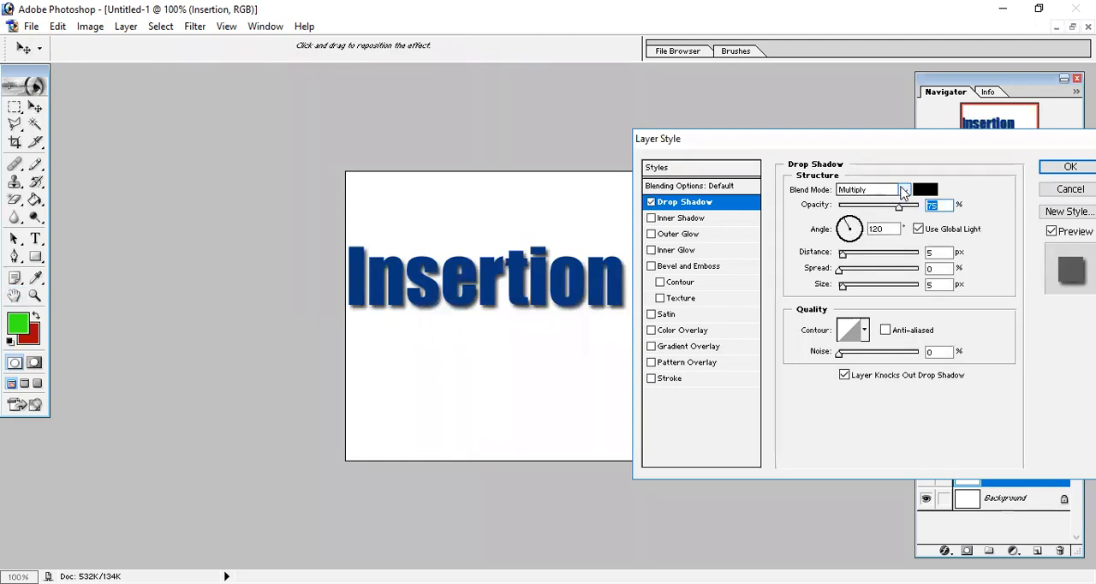
left_click(681, 207)
left_click(905, 190)
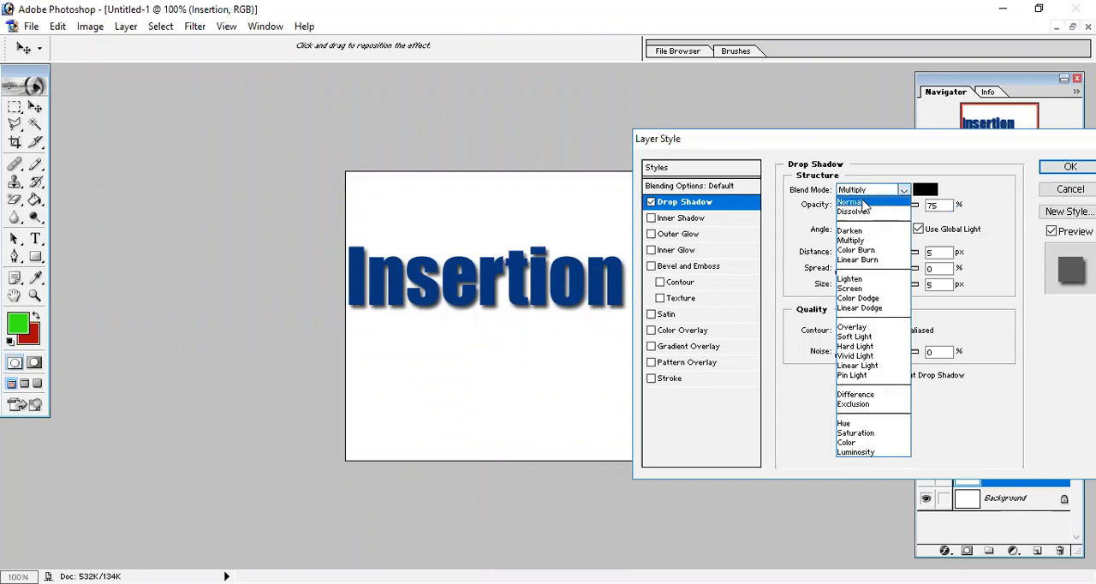
left_click(863, 202)
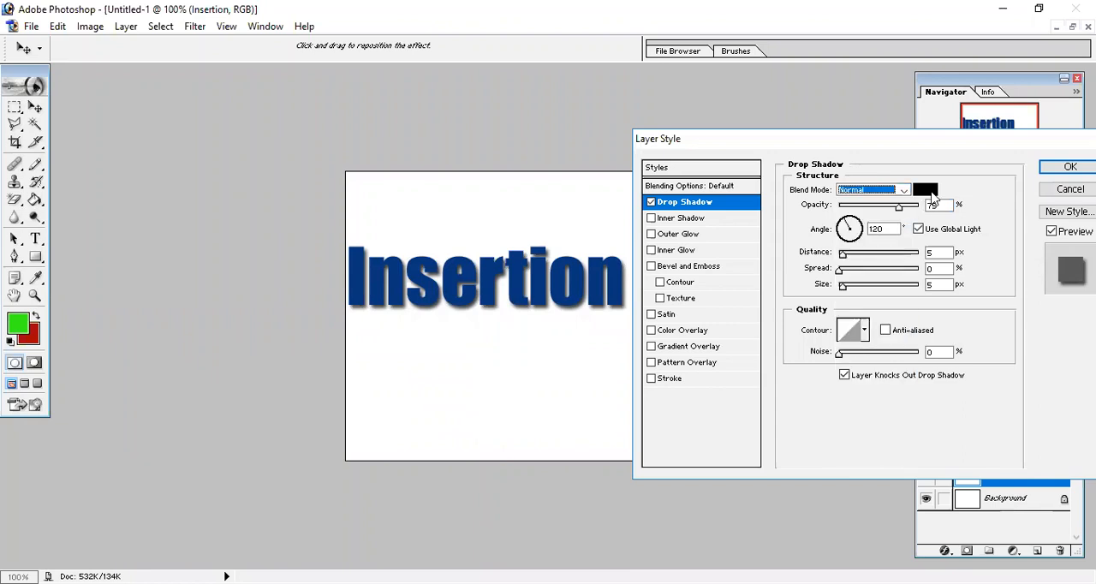
Set the drop shadow's color to red EC1717 and its opacity to 100%
left_click(928, 190)
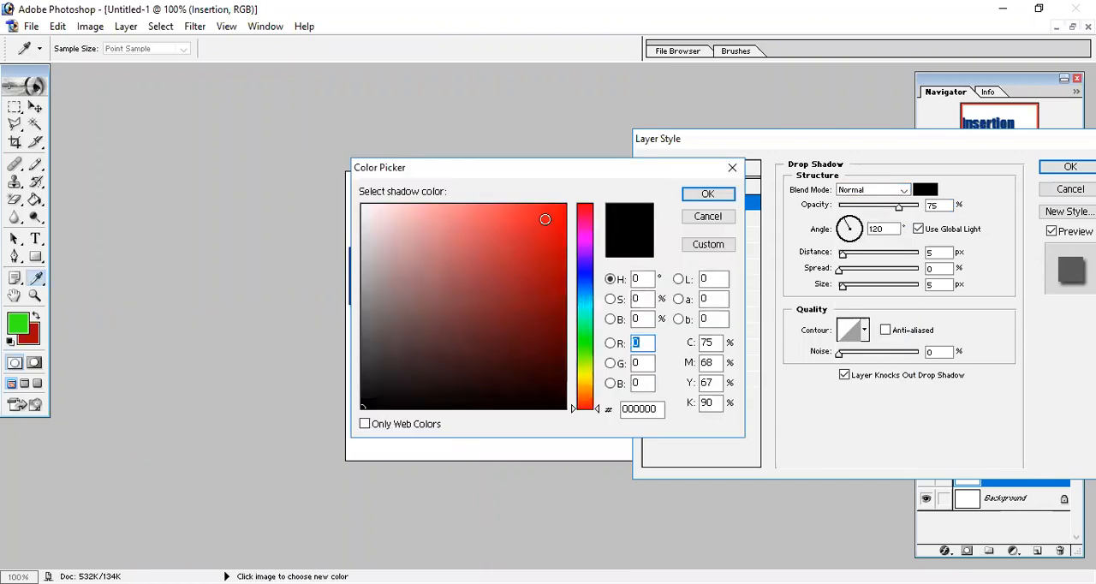
left_click(545, 219)
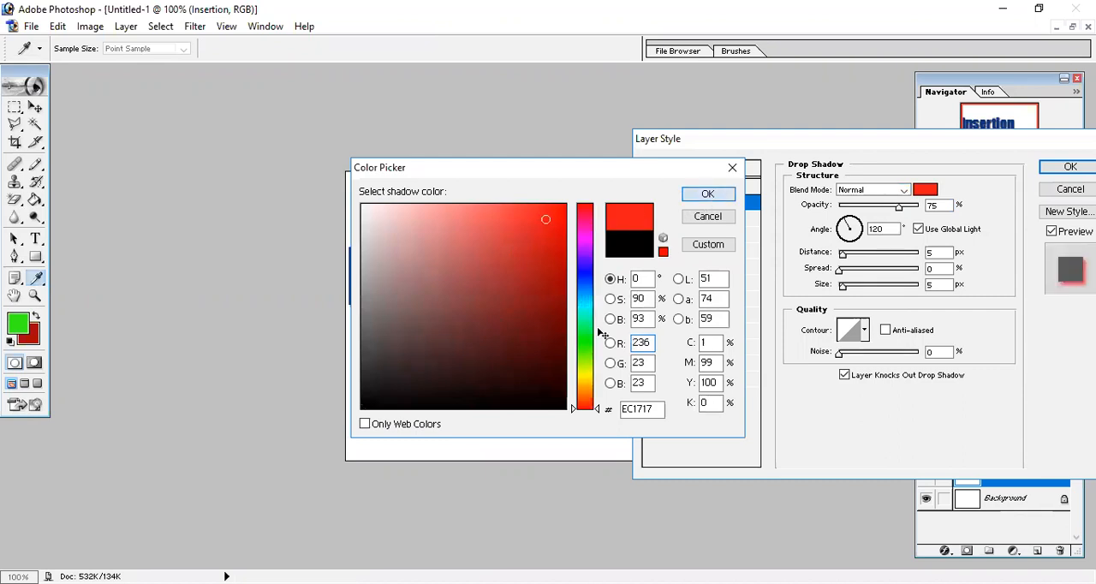
left_click(709, 194)
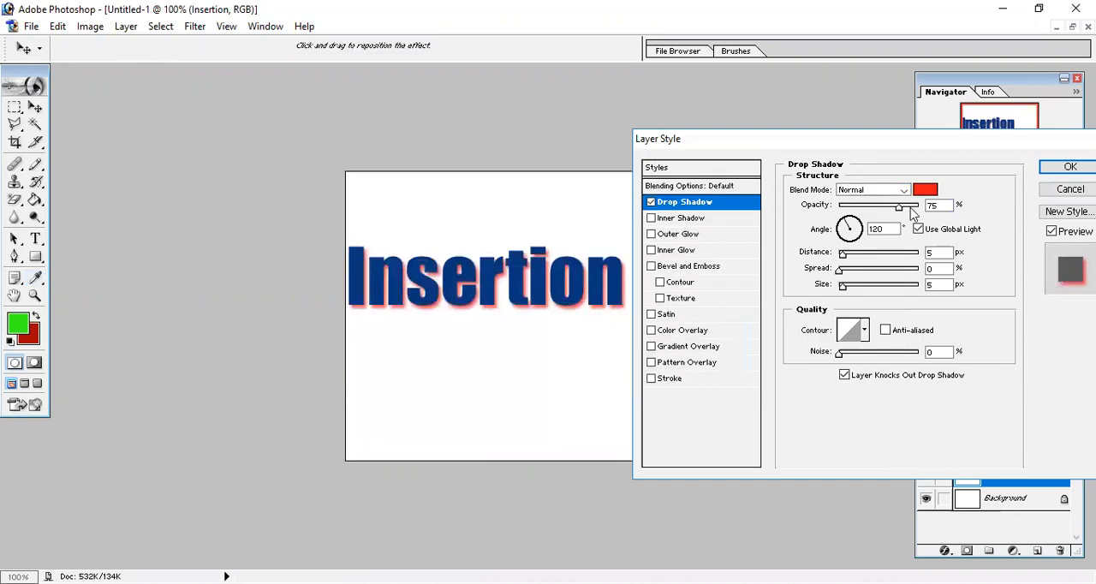
left_click_drag(903, 208, 930, 208)
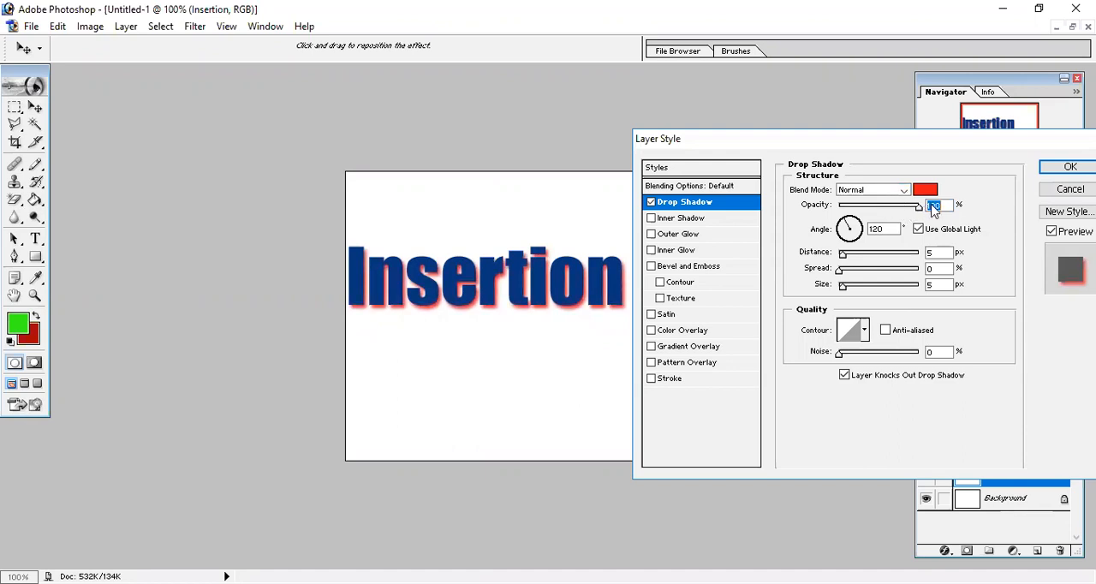
Set the drop shadow's angle to -135° and switch Use Global Light off and on again
left_click(857, 233)
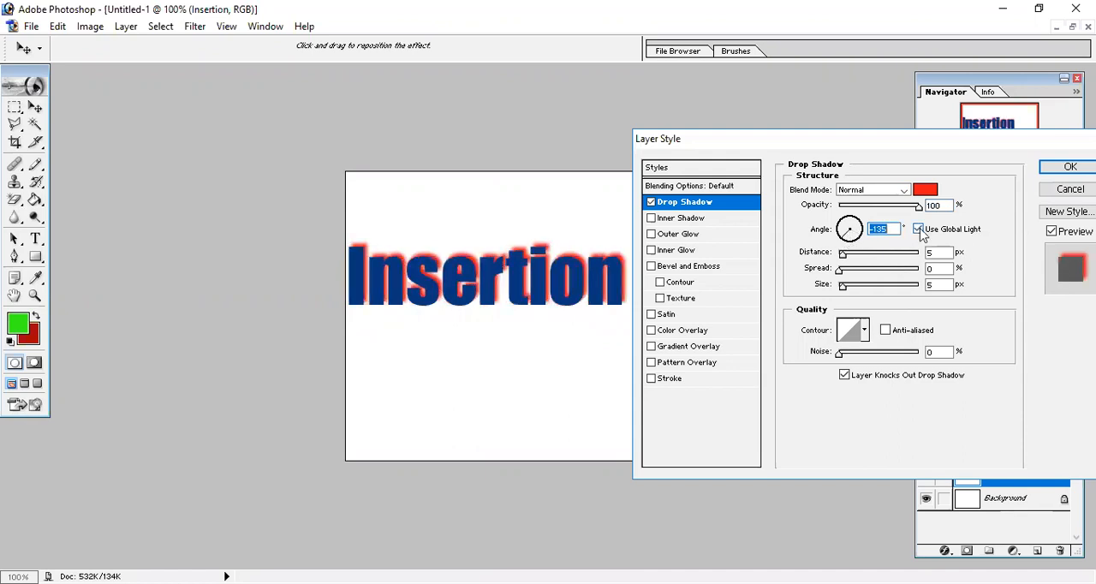
left_click(919, 229)
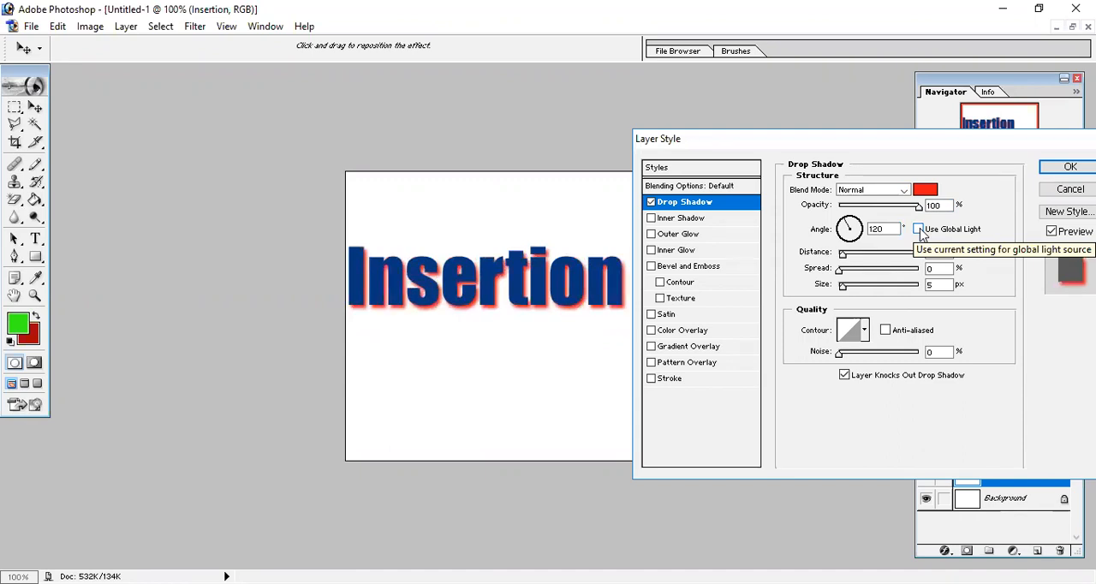
left_click(919, 229)
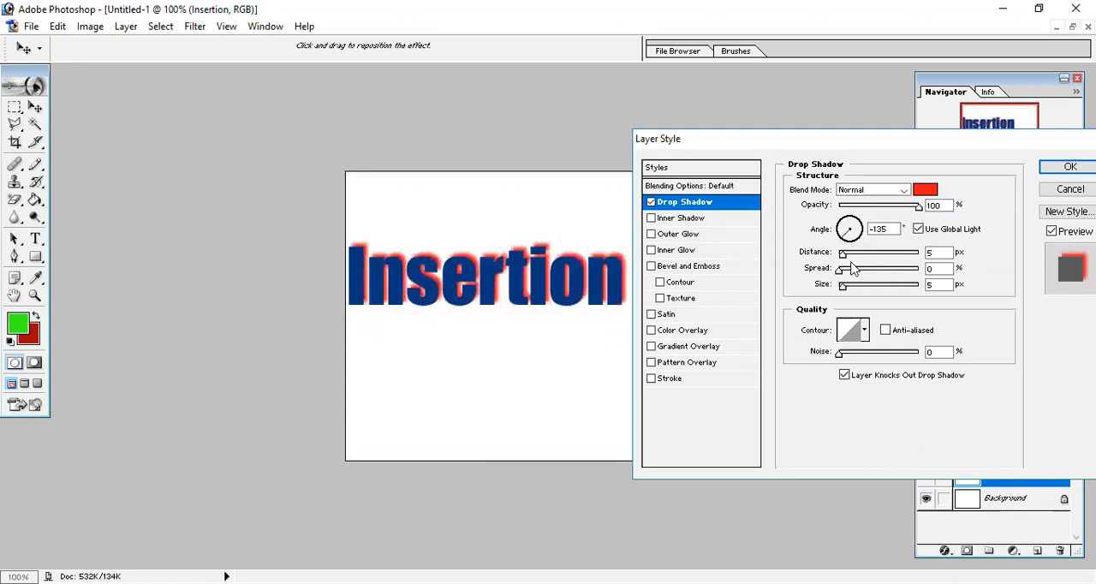
Set the drop shadow's distance to 11 px, spread to 20% and size to 6 px, apply the effect, and undo it
left_click_drag(844, 257, 806, 275)
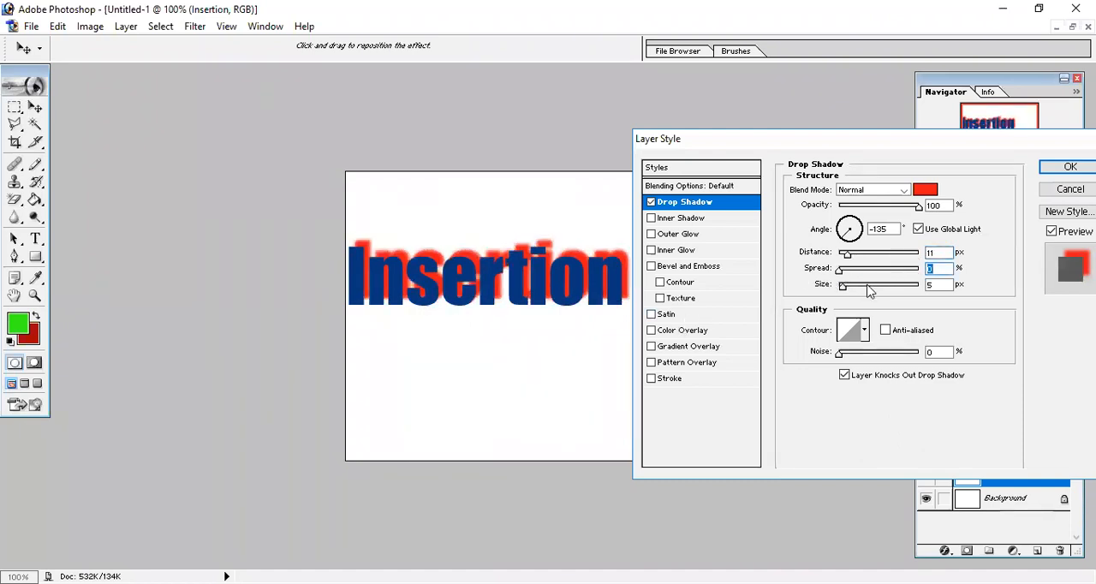
left_click_drag(868, 292, 856, 272)
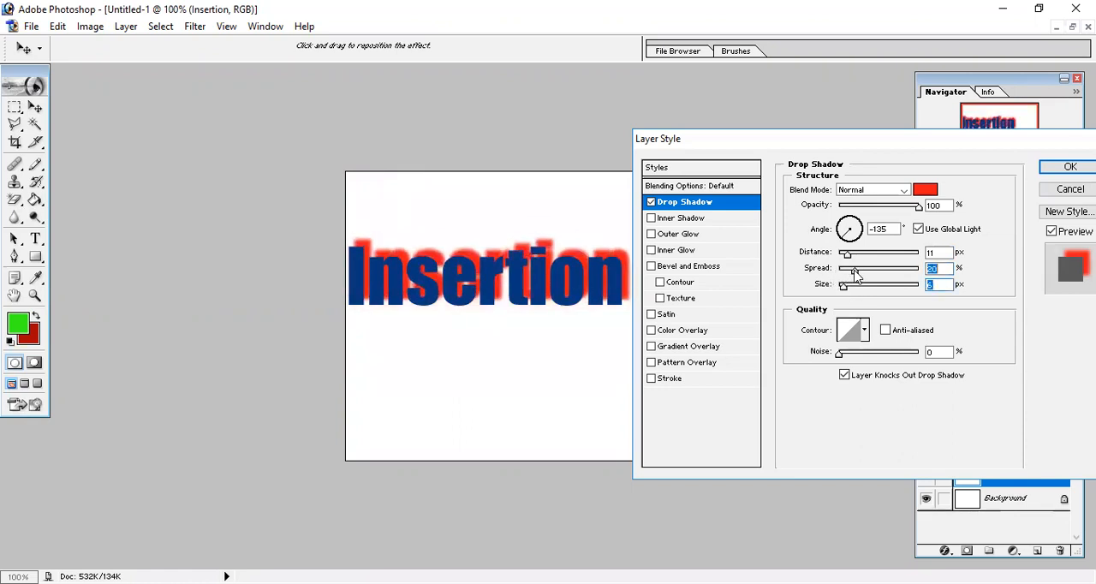
left_click(843, 353)
left_click_drag(842, 356, 758, 402)
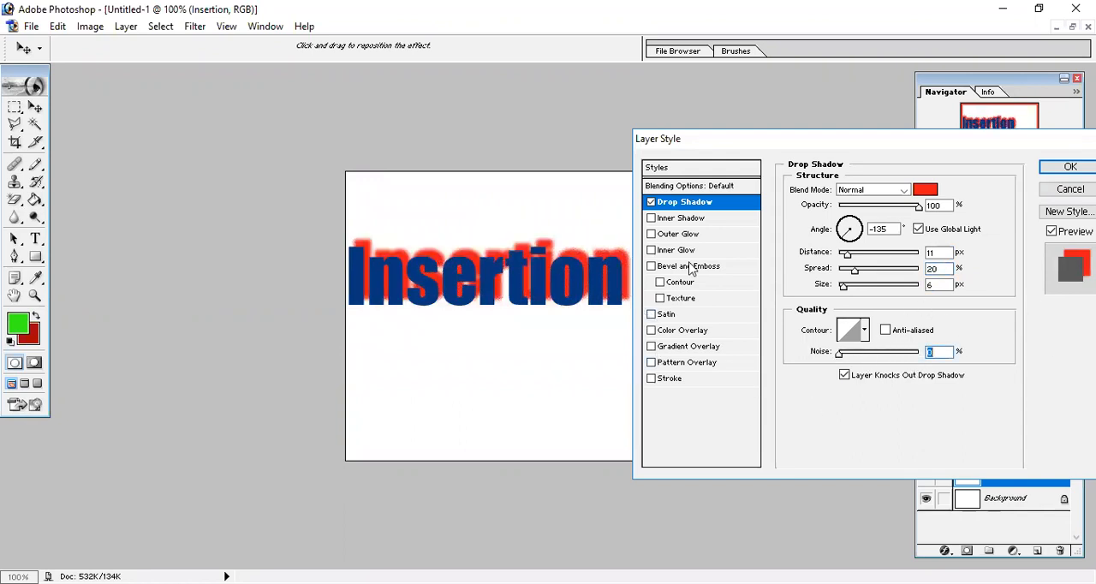
left_click(1059, 173)
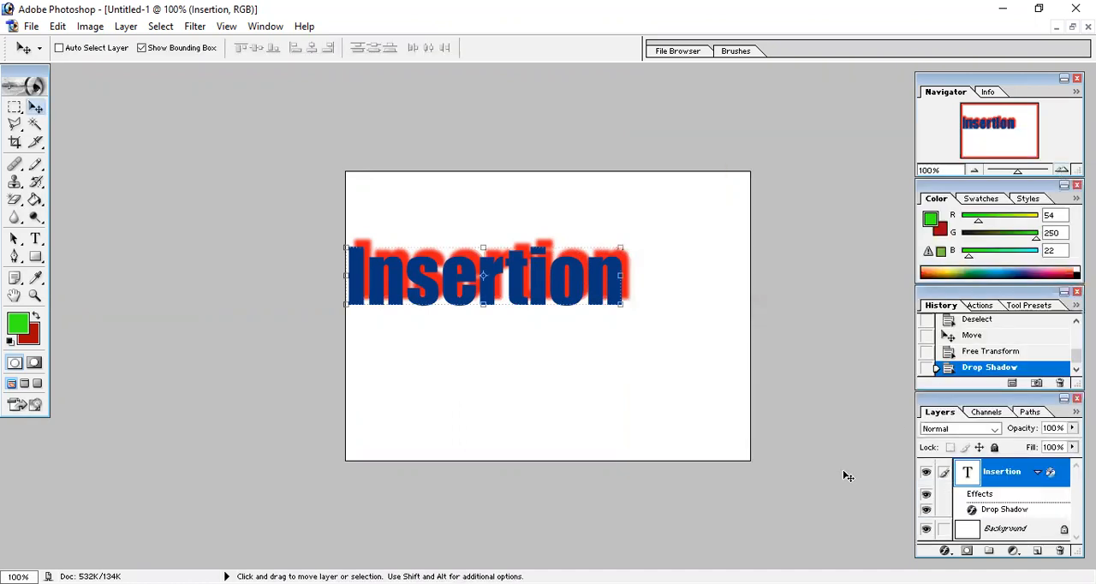
key("ctrl+z")
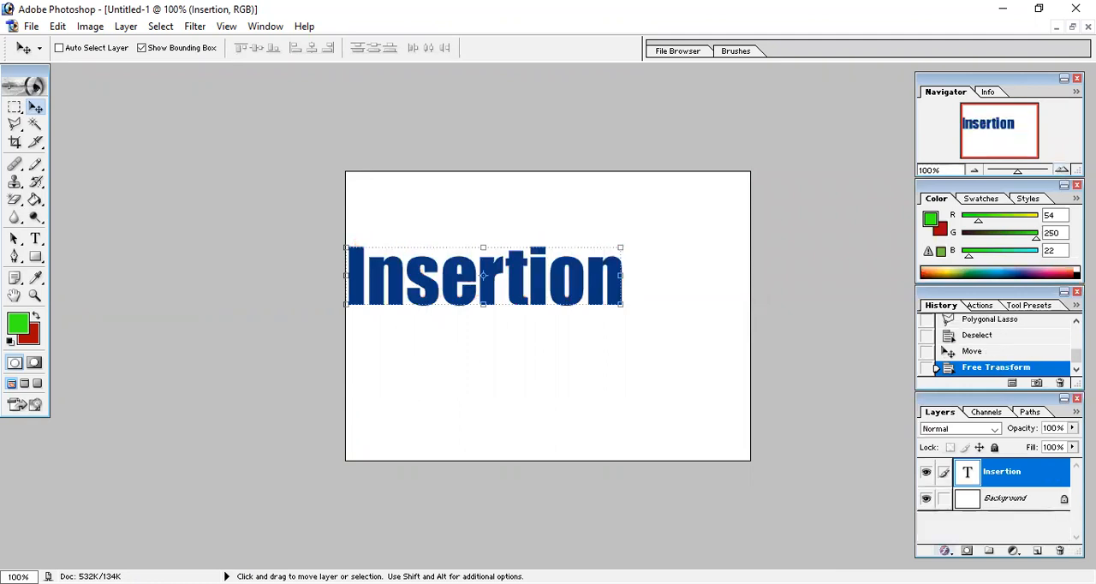
Open the layer style settings of the "Insertion" layer and enable the Inner Shadow effect
right_click(949, 488)
left_click(896, 348)
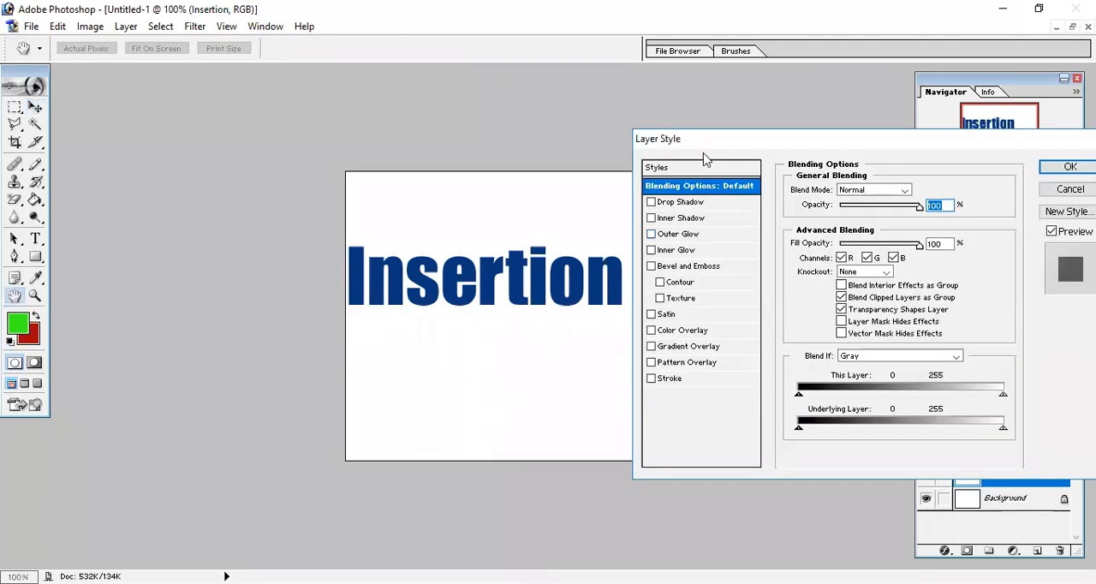
left_click_drag(732, 144, 755, 145)
left_click(685, 223)
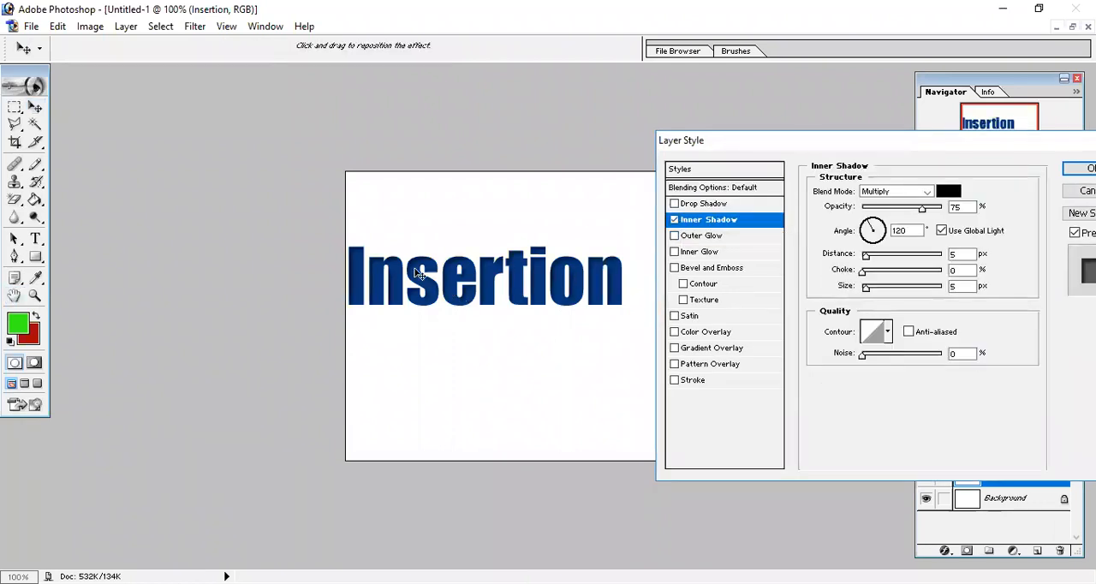
Switch the Inner Shadow effect off and on again, and replace it with the Outer Glow effect
left_click(674, 220)
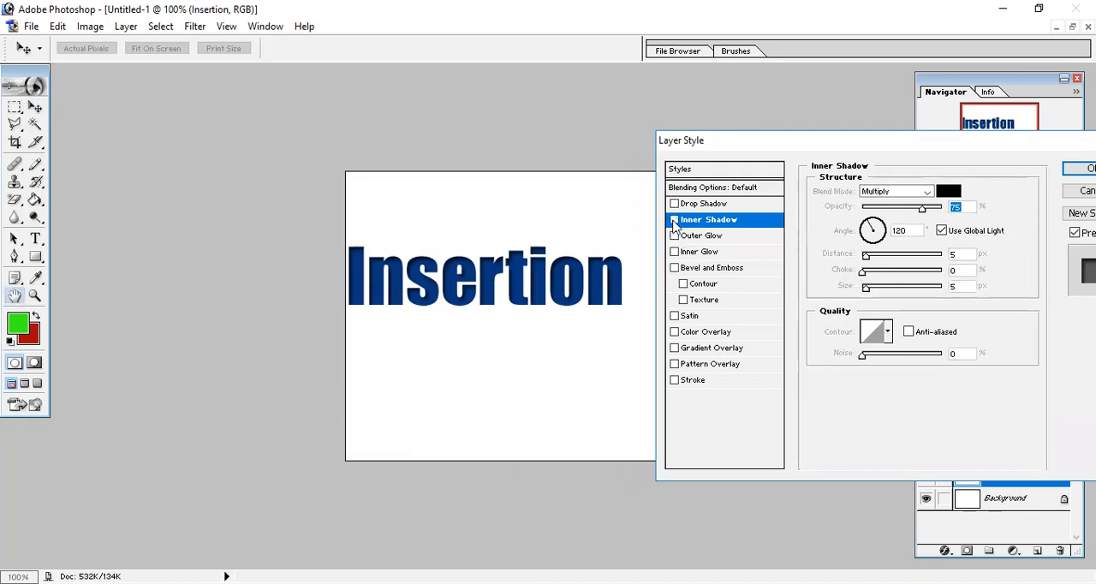
left_click(675, 221)
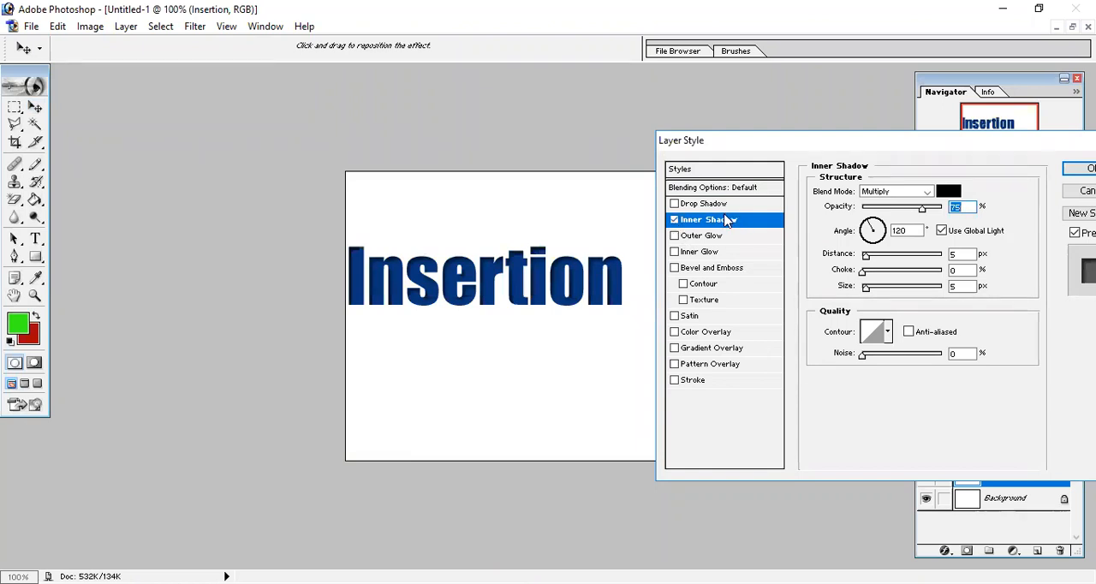
left_click(675, 236)
left_click(675, 220)
left_click(697, 237)
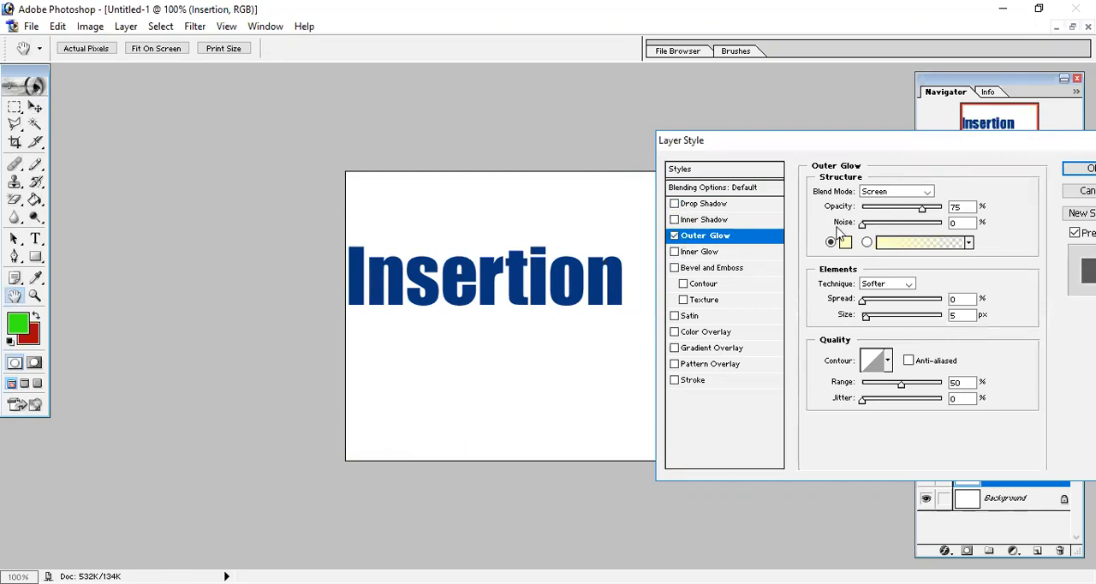
Try an outer glow with Normal blend mode, 100% opacity and olive color 757508, and discard the layer style changes
left_click(926, 193)
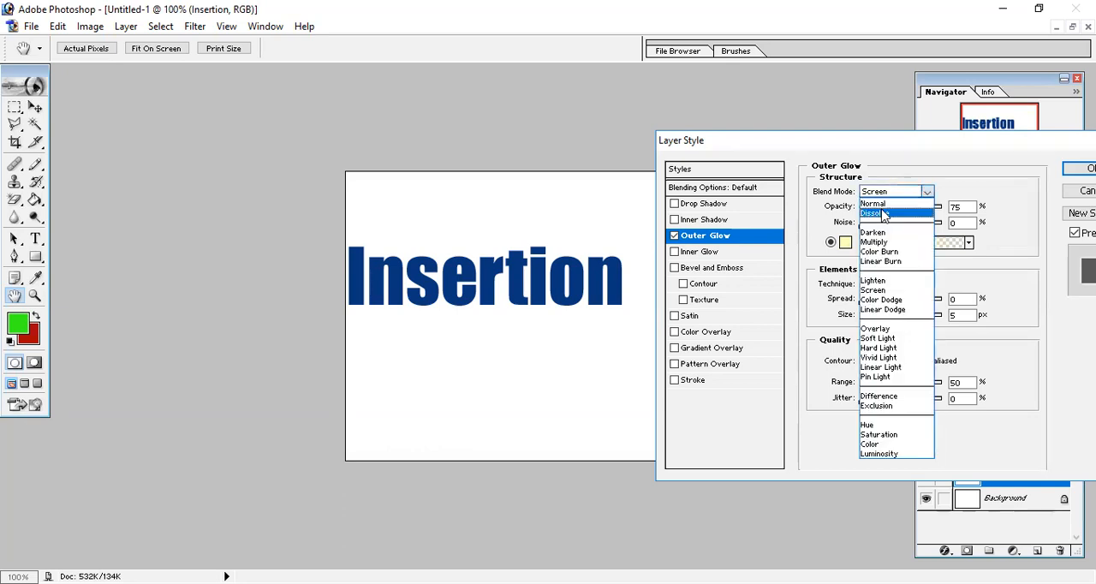
left_click(891, 203)
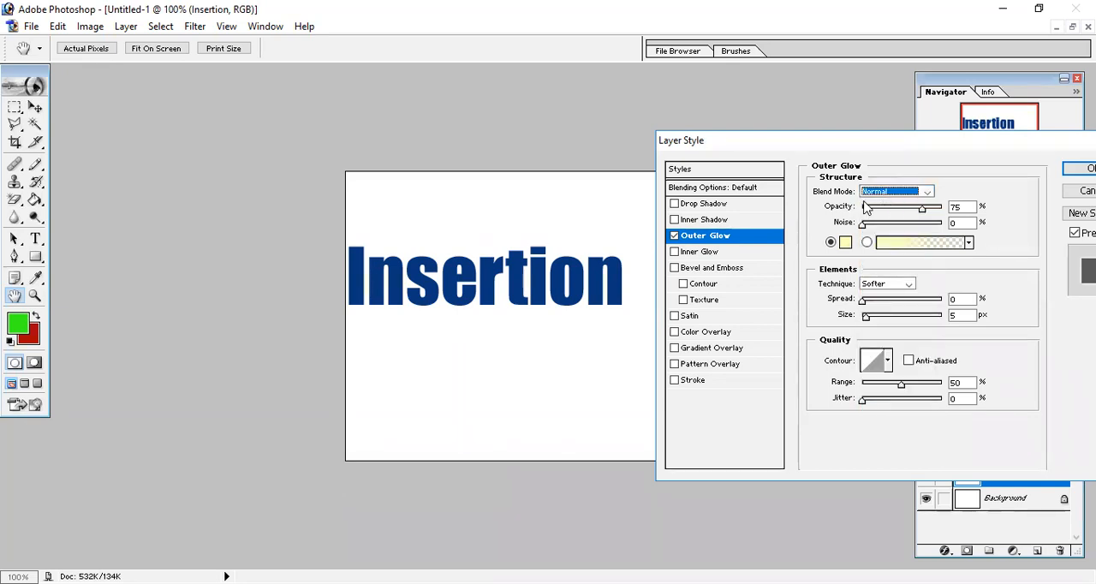
left_click_drag(923, 209, 948, 211)
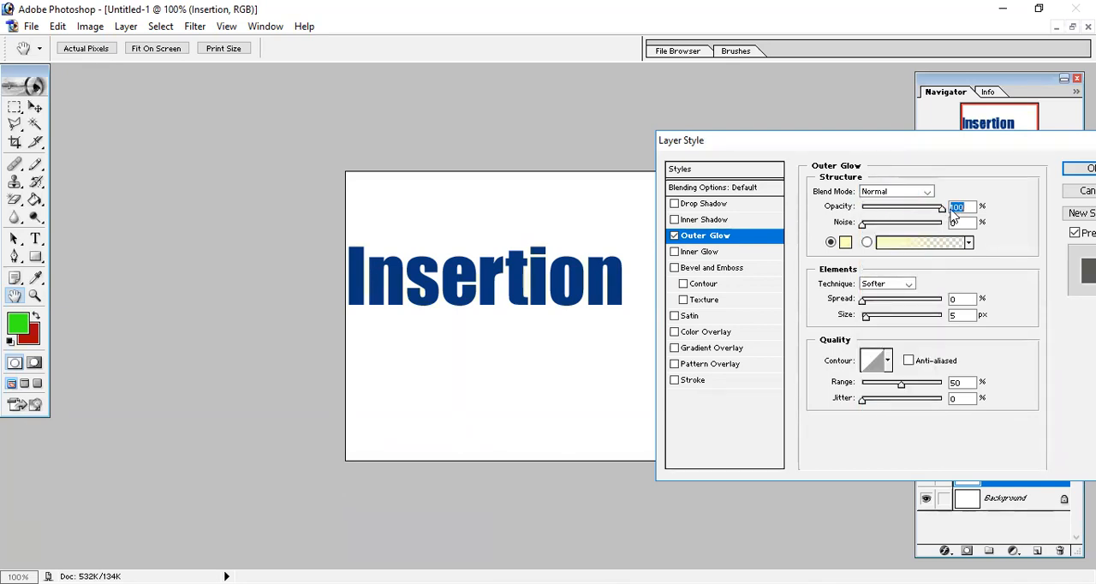
left_click(845, 243)
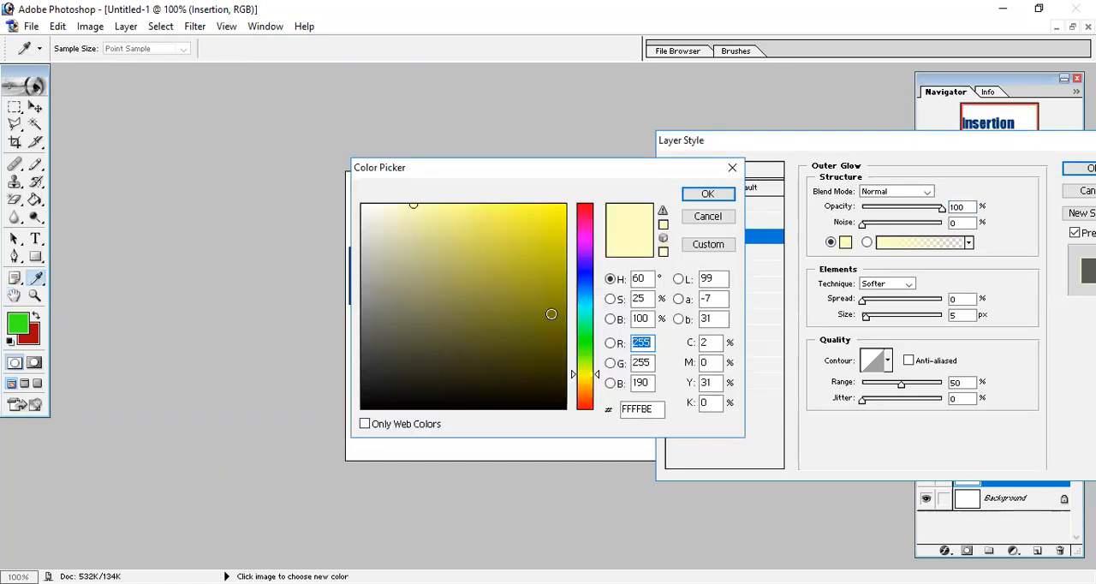
left_click(553, 315)
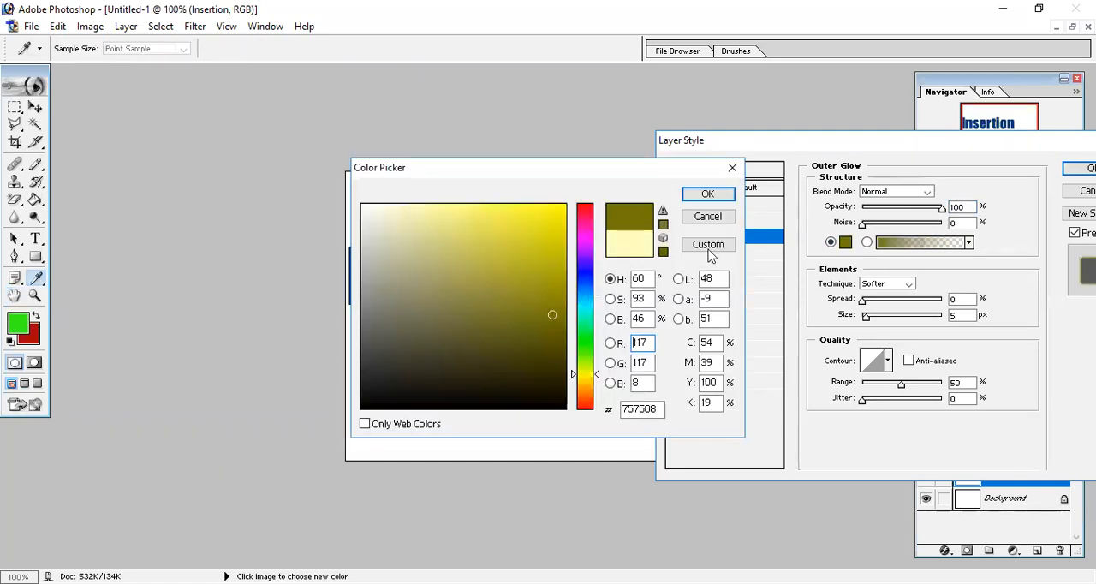
left_click(711, 196)
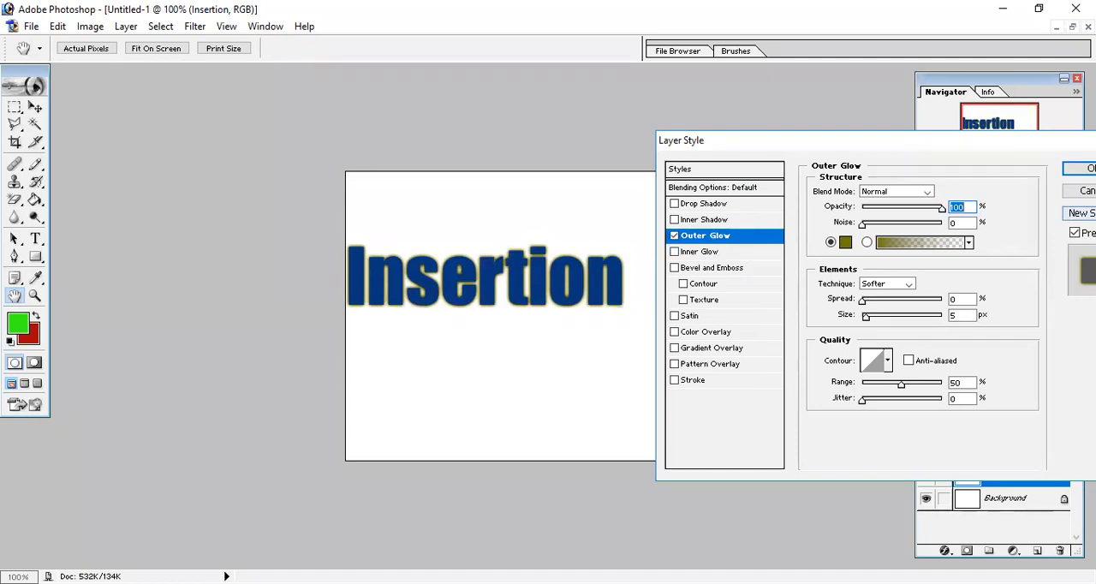
left_click(1084, 190)
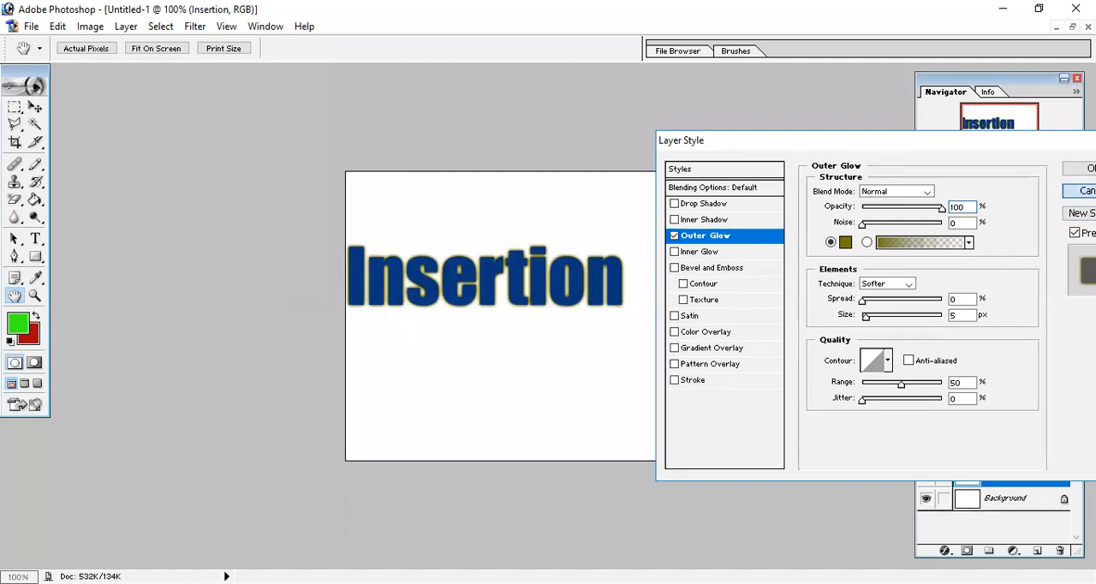
Set the background color to dark red 590101 and fill the Background layer with it
left_click(989, 498)
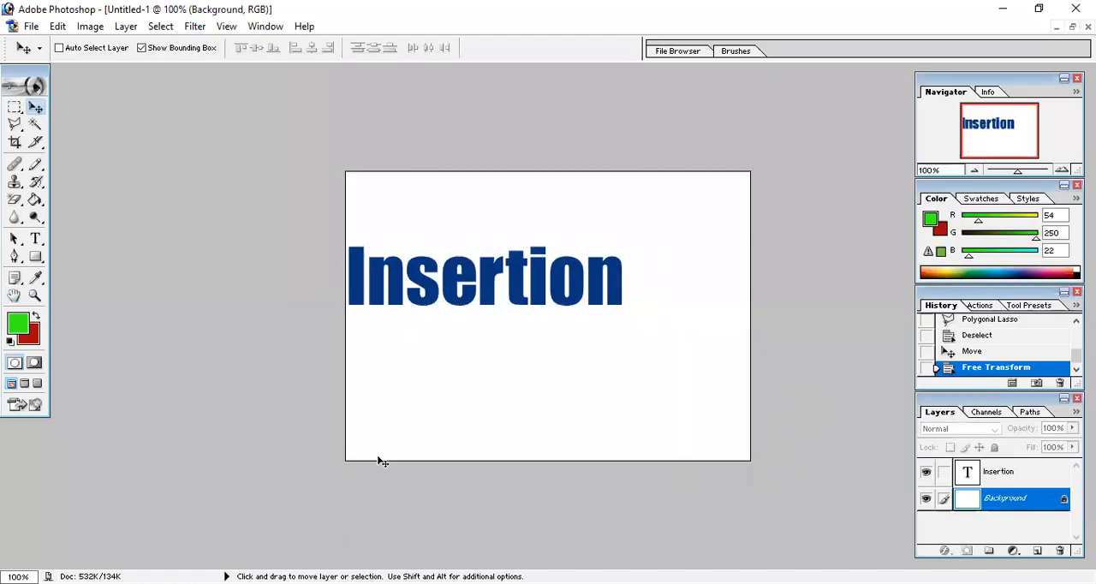
left_click(30, 339)
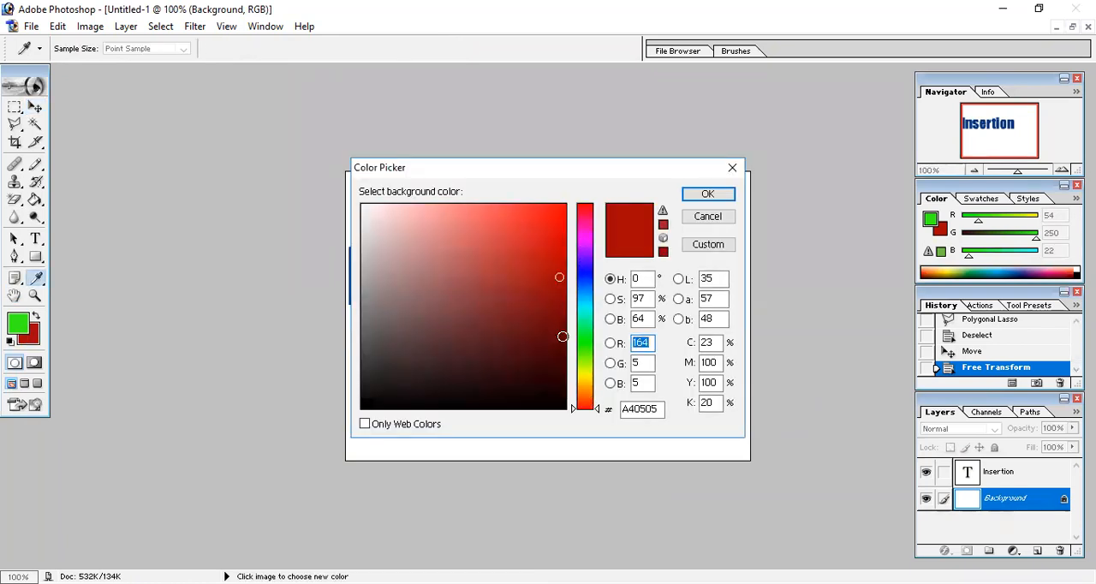
left_click(562, 337)
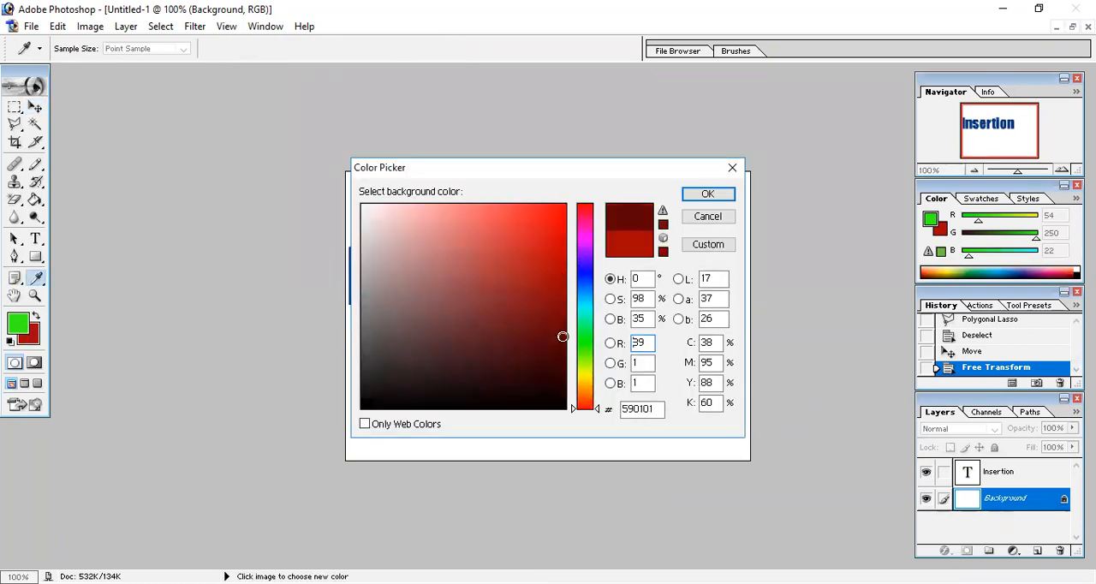
left_click(716, 201)
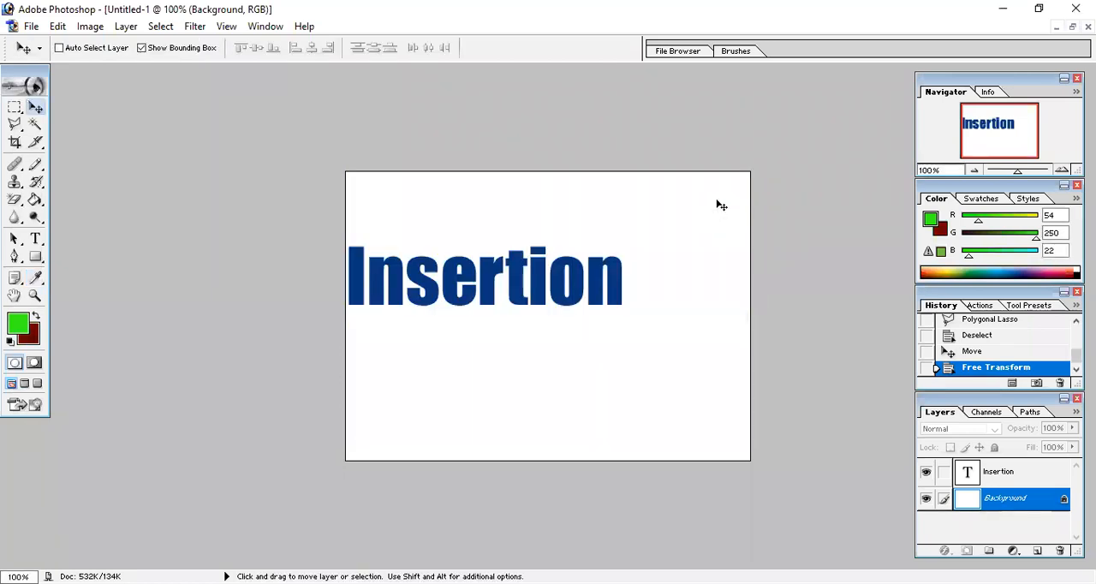
key("ctrl+BackSpace")
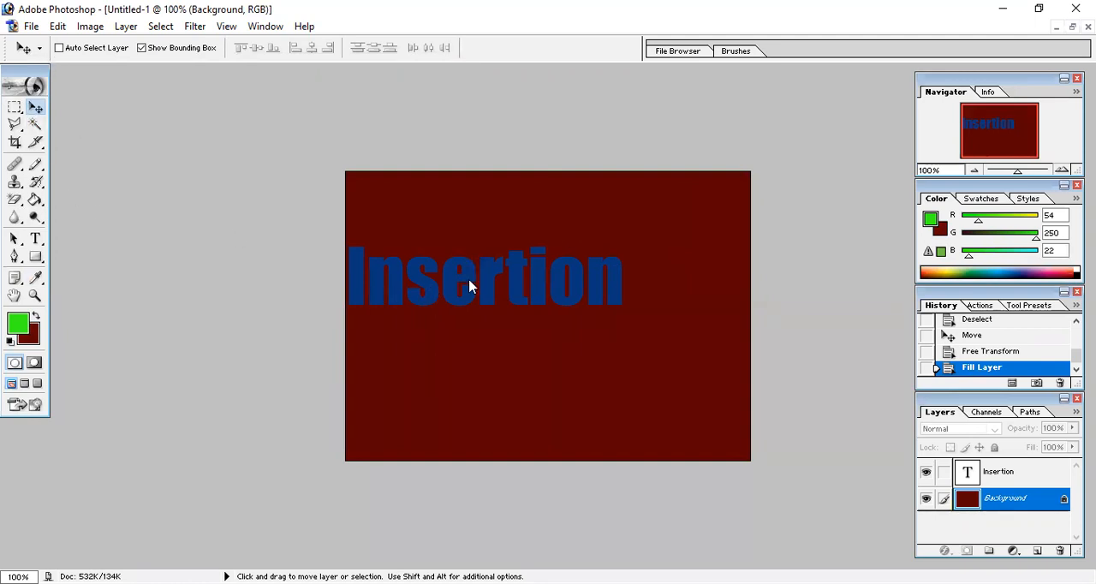
Move the "Insertion" text to the upper middle of the canvas and enable Auto Select Layer for the Move tool
left_click_drag(471, 282, 482, 277)
left_click(550, 236)
left_click(993, 473)
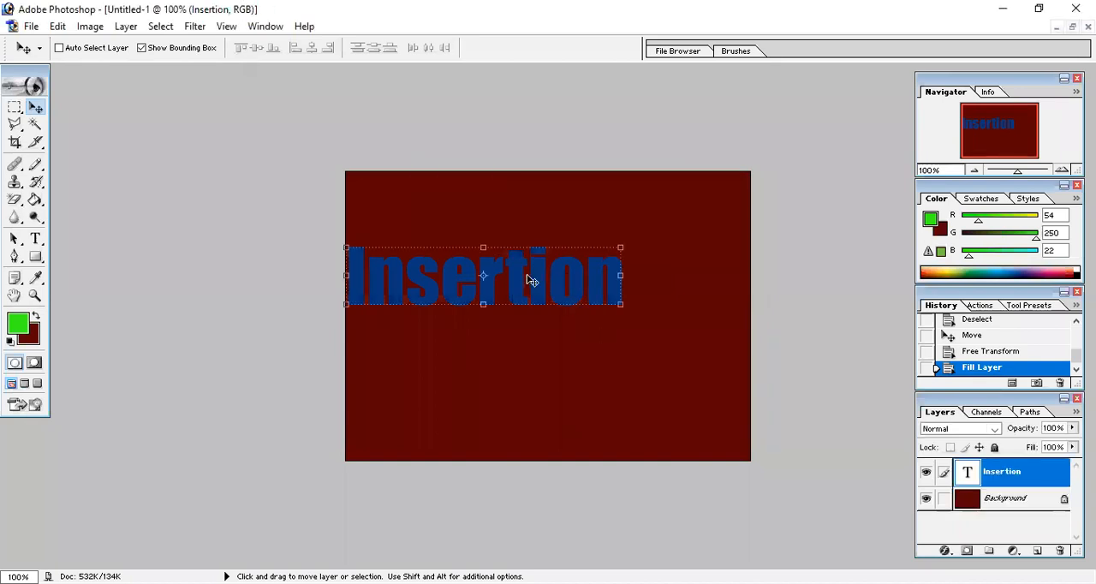
left_click_drag(521, 278, 582, 245)
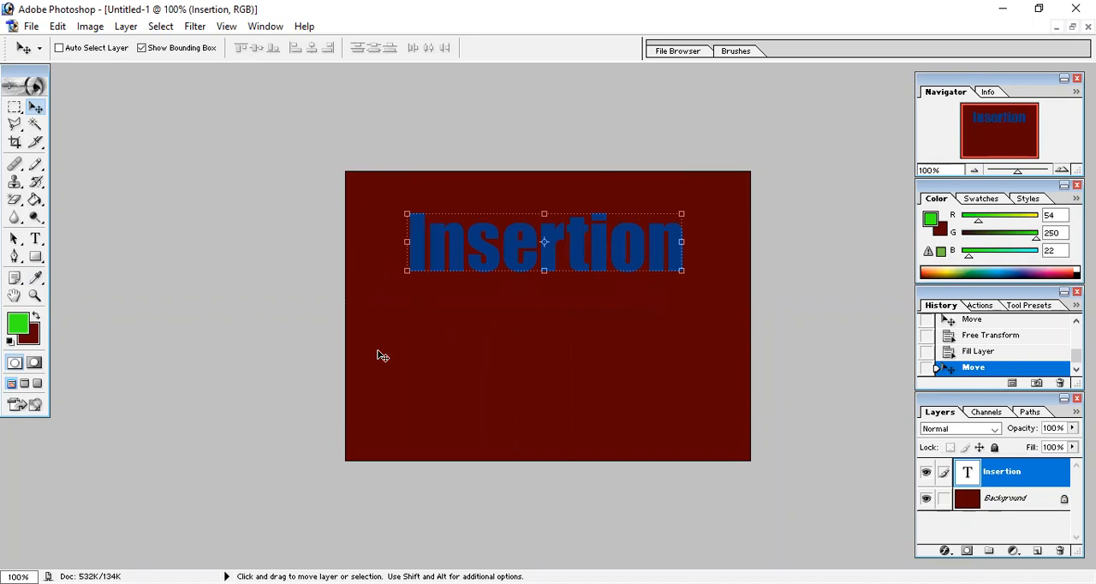
left_click(102, 52)
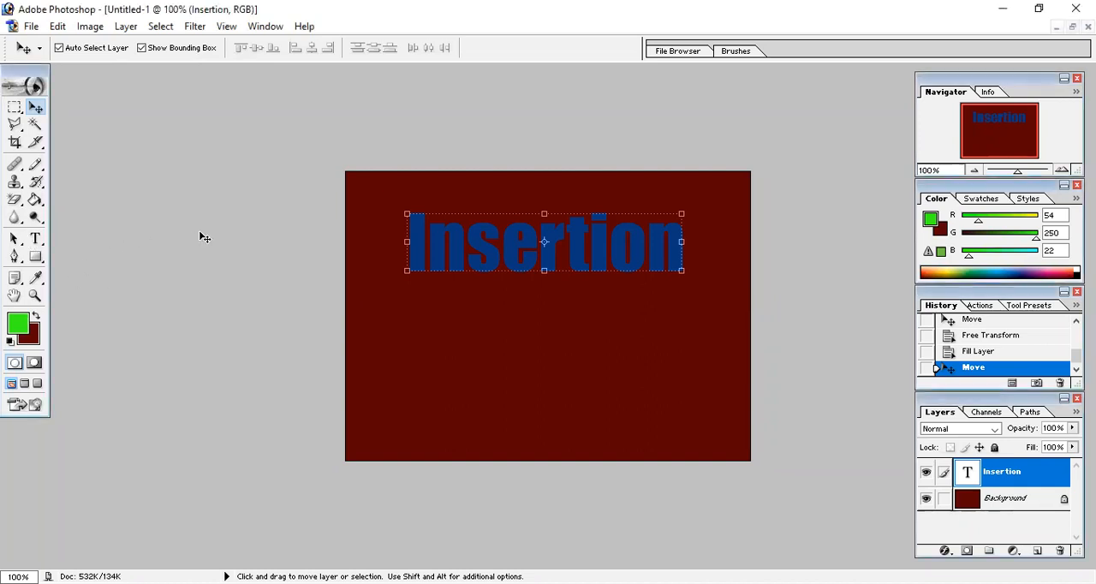
key("ctrl+t")
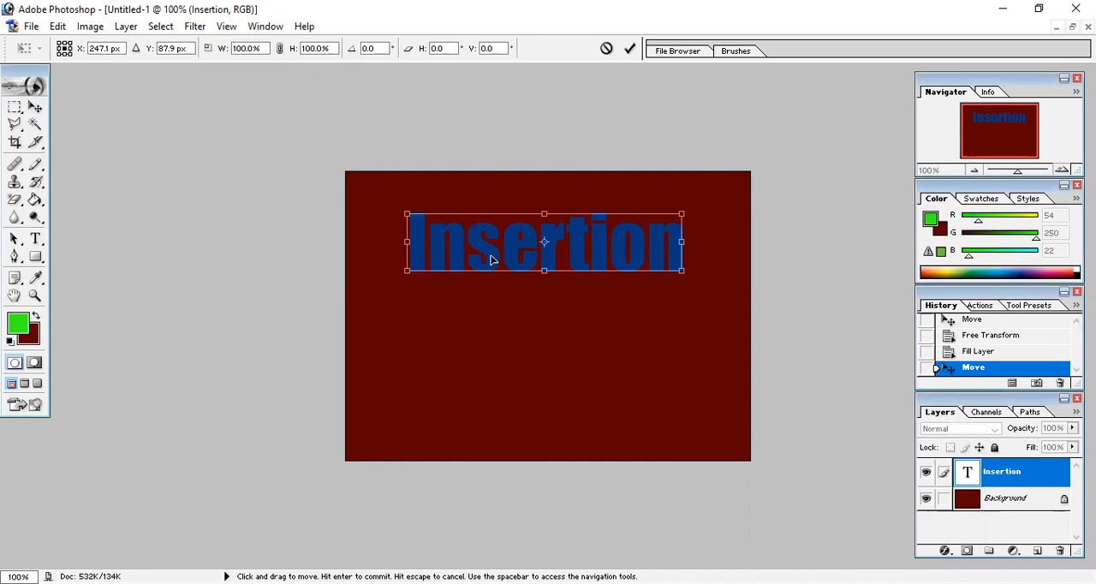
key("Return")
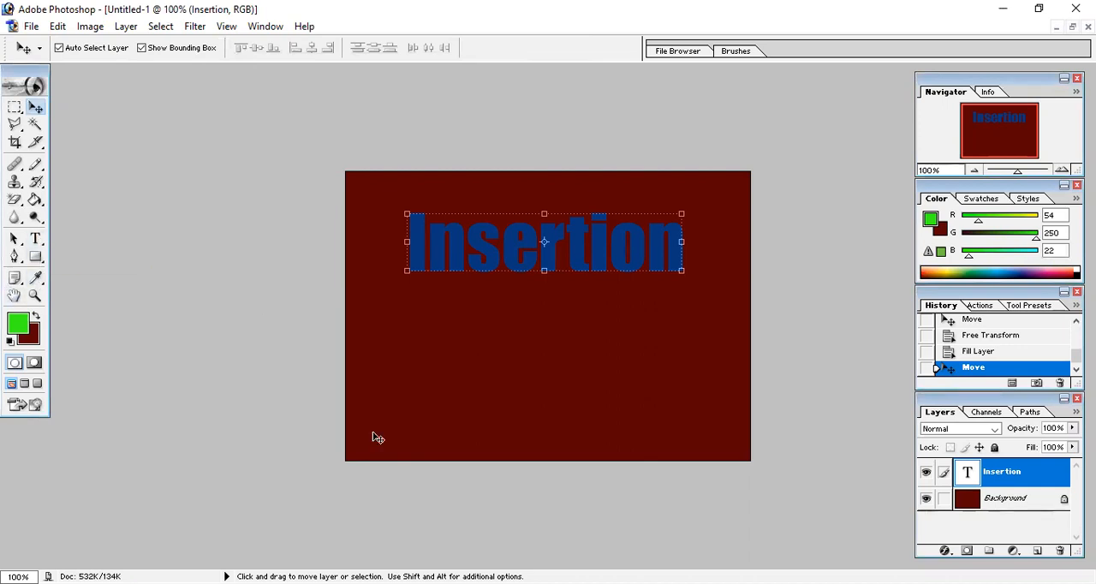
Change the color of the whole "Insertion" text to dark blue 190768 and commit the text edit
key("t")
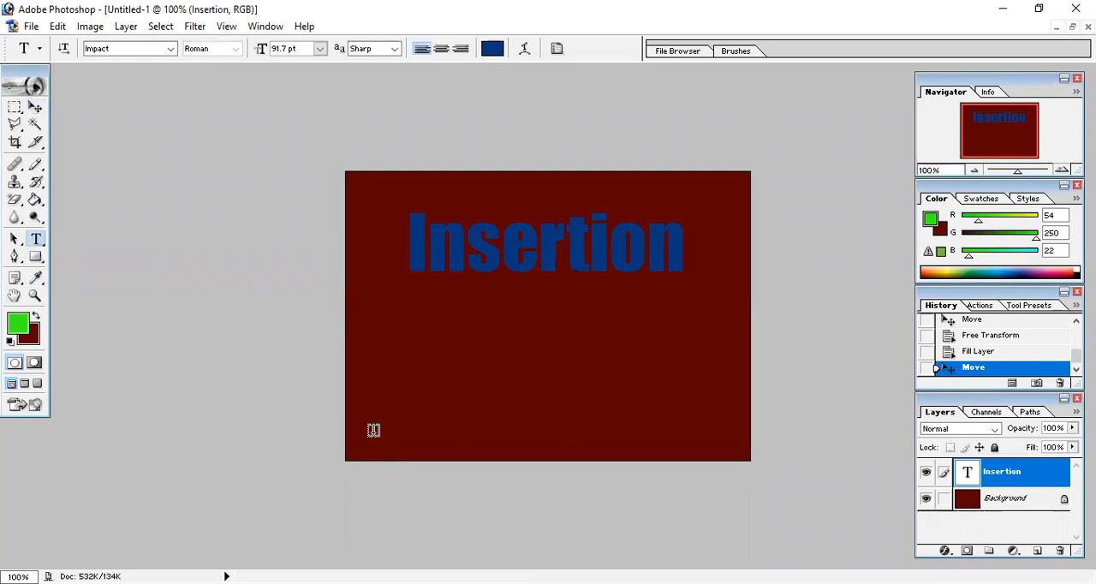
left_click(469, 238)
left_click_drag(684, 246, 384, 288)
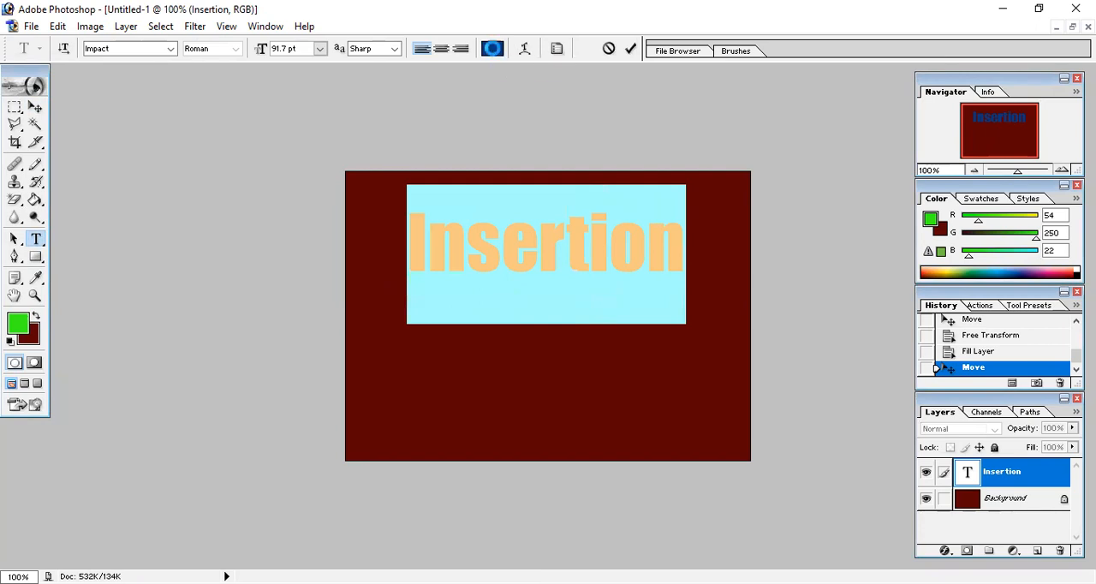
left_click(493, 50)
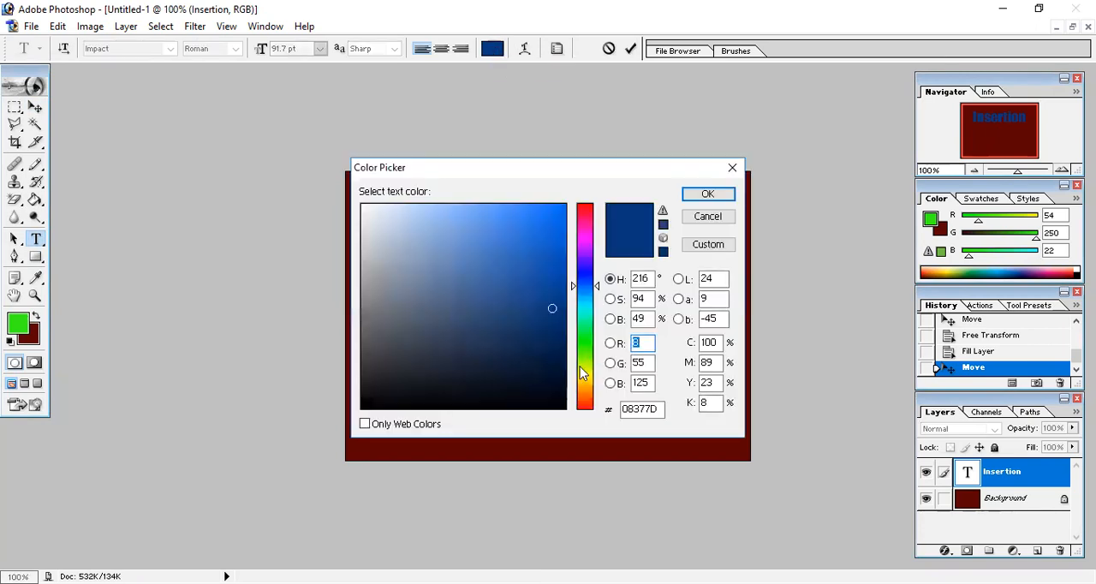
left_click(555, 243)
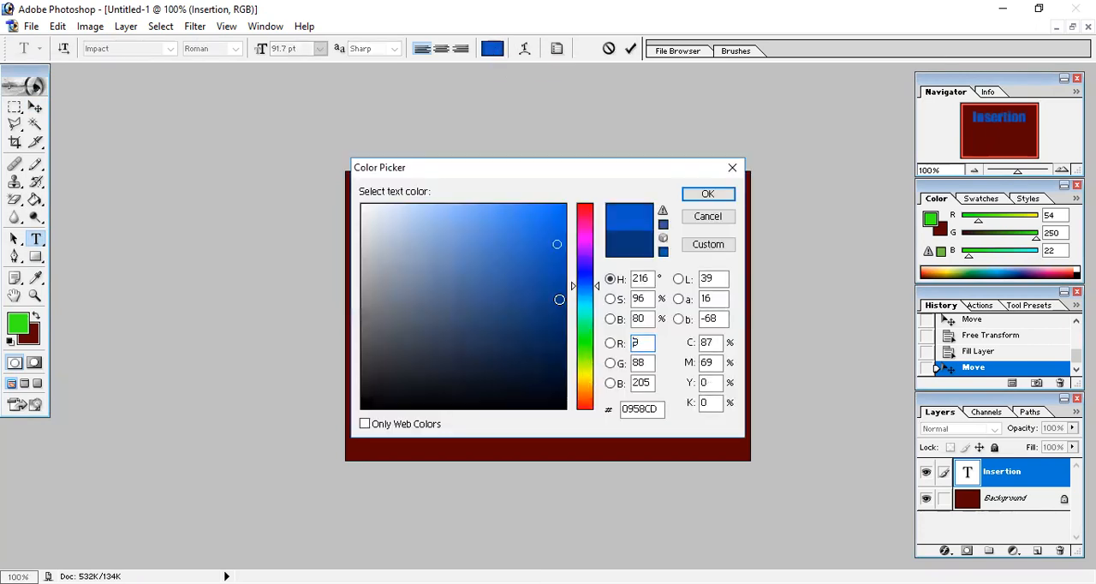
left_click(589, 211)
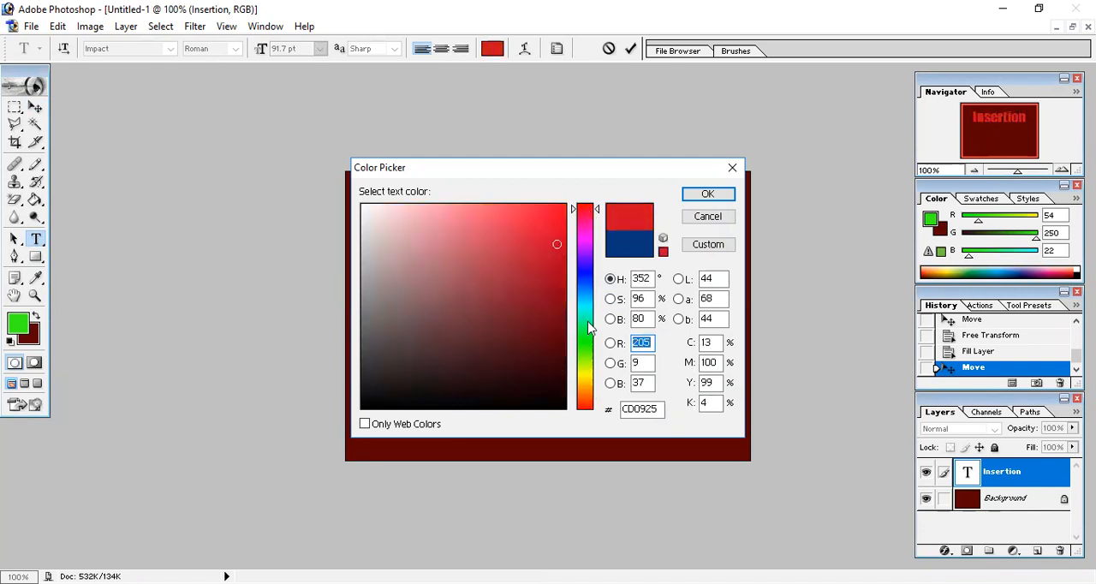
left_click(591, 265)
left_click(528, 226)
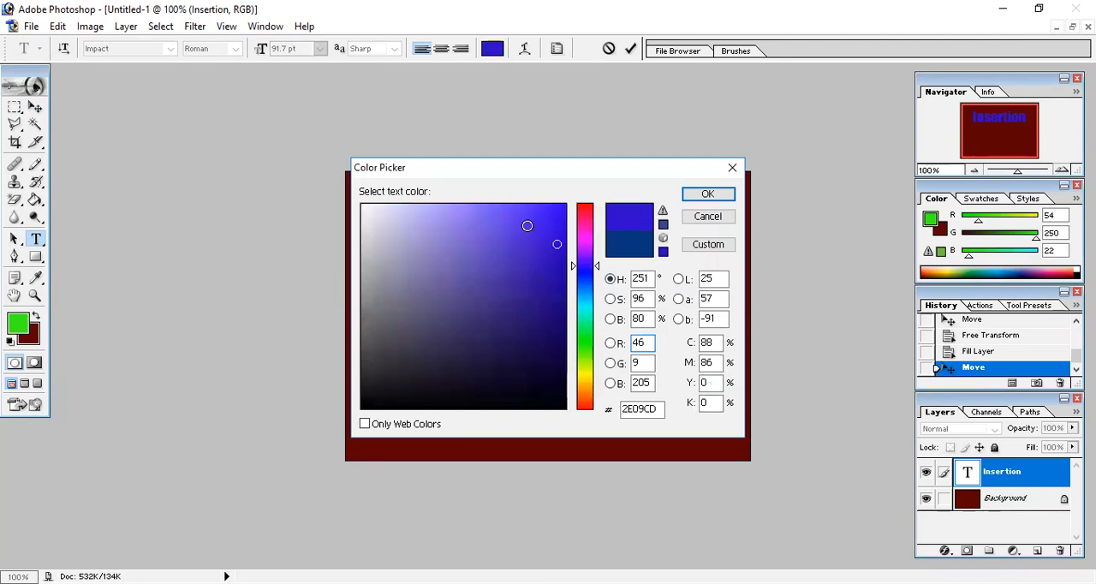
left_click(552, 324)
left_click(714, 195)
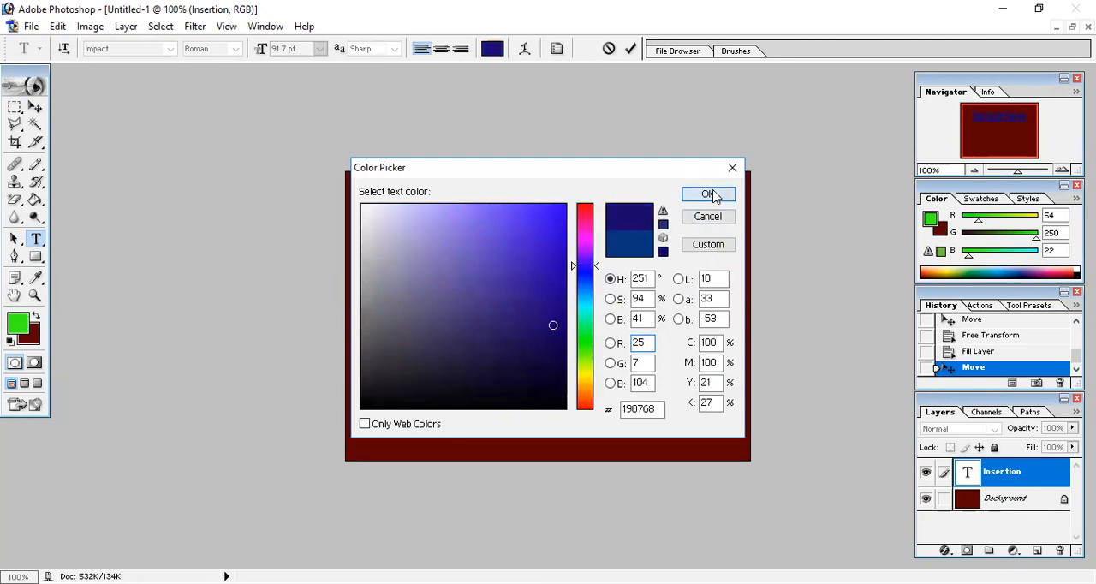
left_click(608, 305)
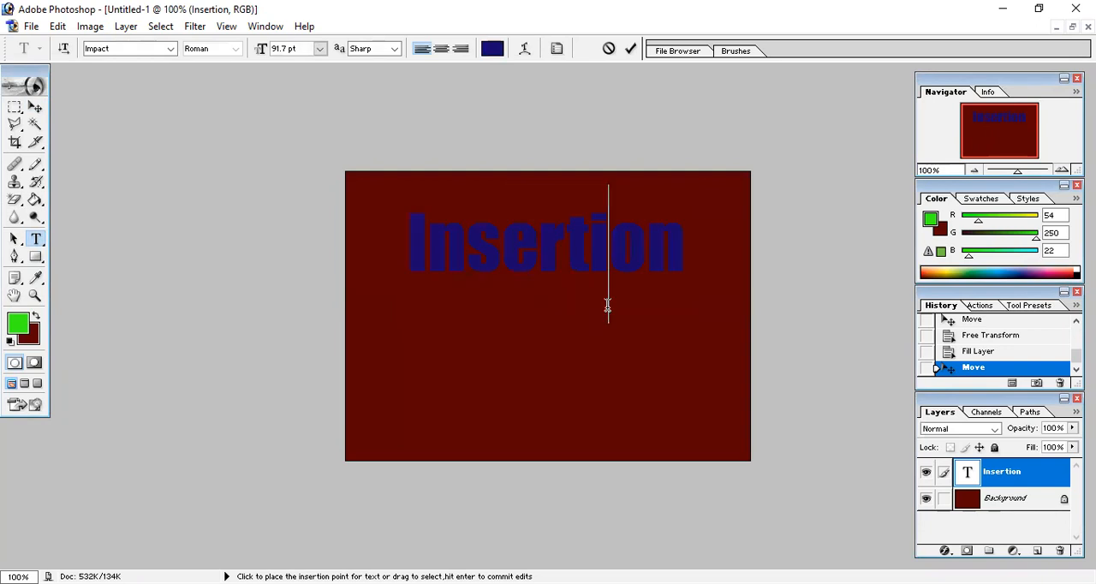
left_click(631, 50)
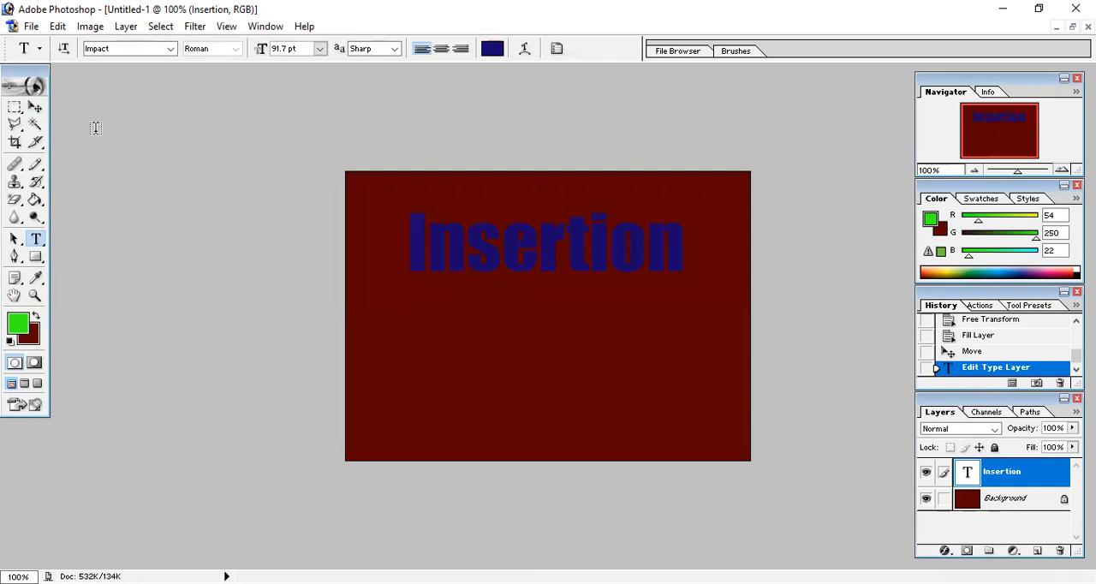
Open the layer style settings of the "Insertion" layer and enable the Outer Glow effect
left_click(35, 109)
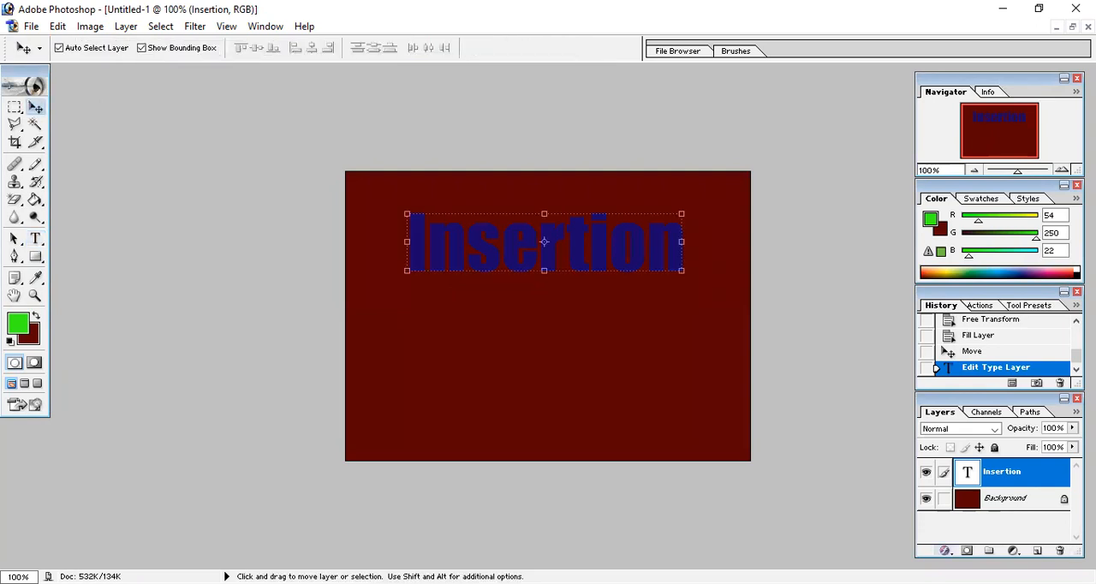
left_click(945, 550)
left_click(766, 269)
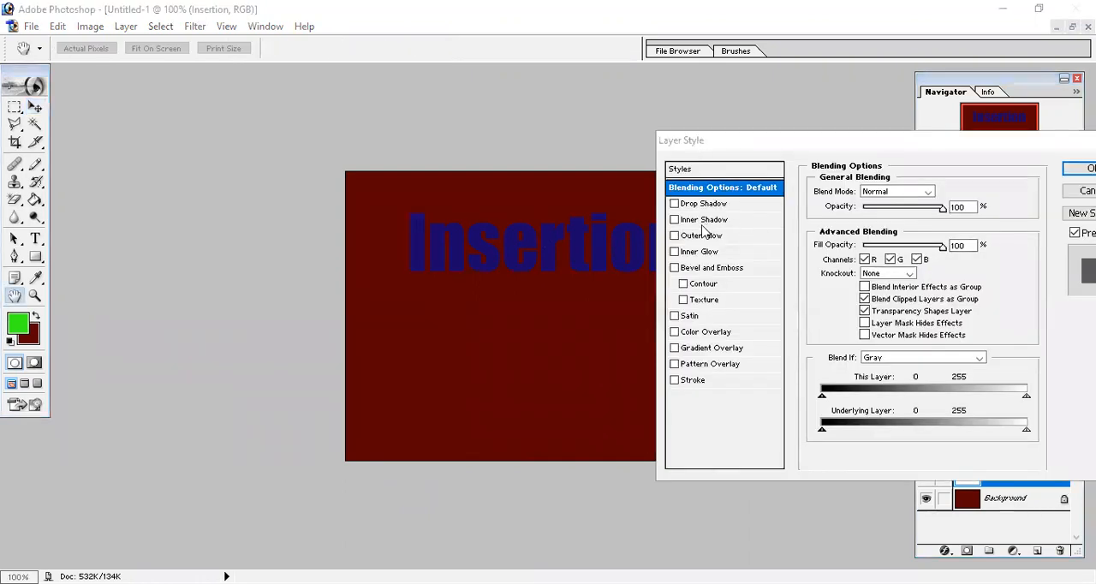
left_click(685, 241)
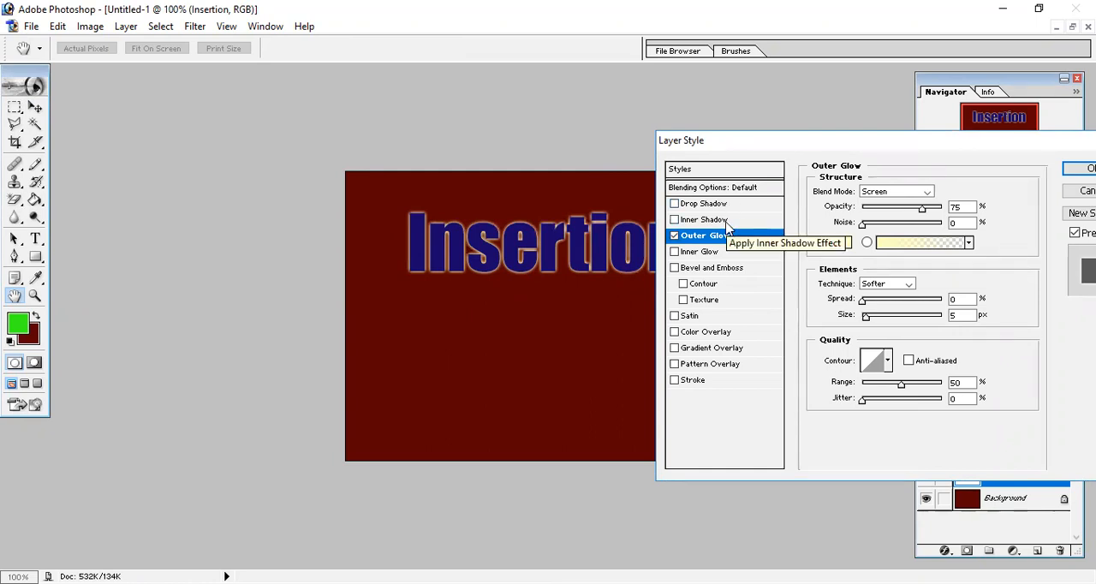
Set the outer glow's blend mode to Normal and its opacity to 100%
left_click(926, 192)
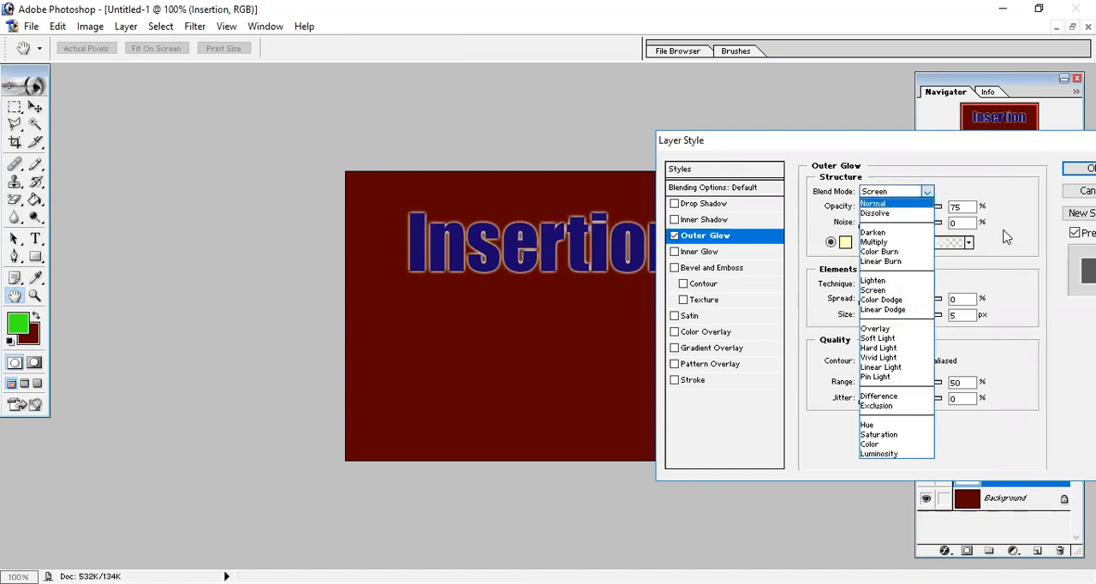
left_click(882, 204)
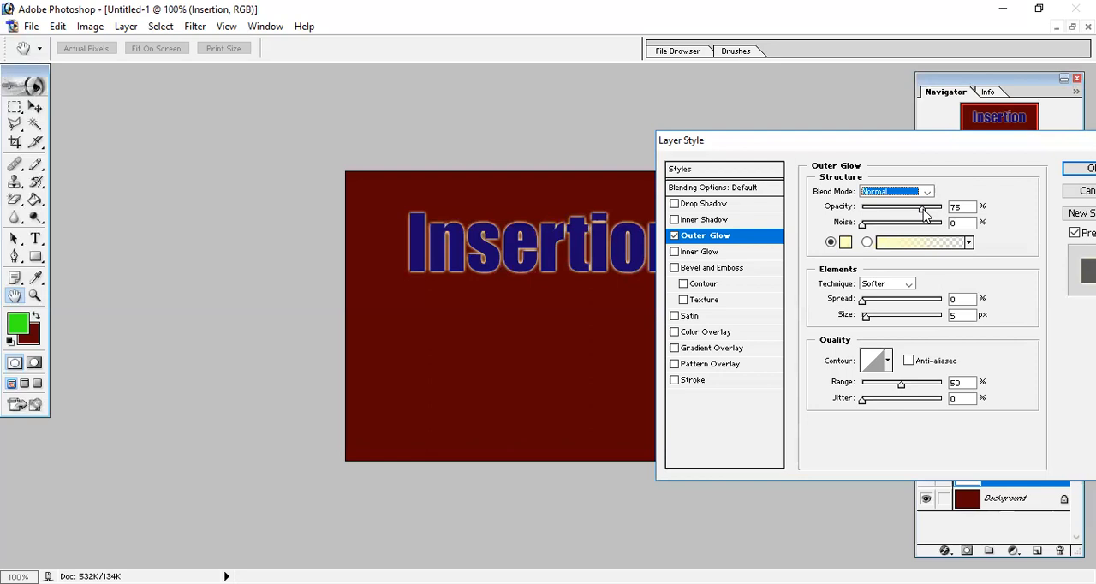
left_click_drag(924, 210, 950, 210)
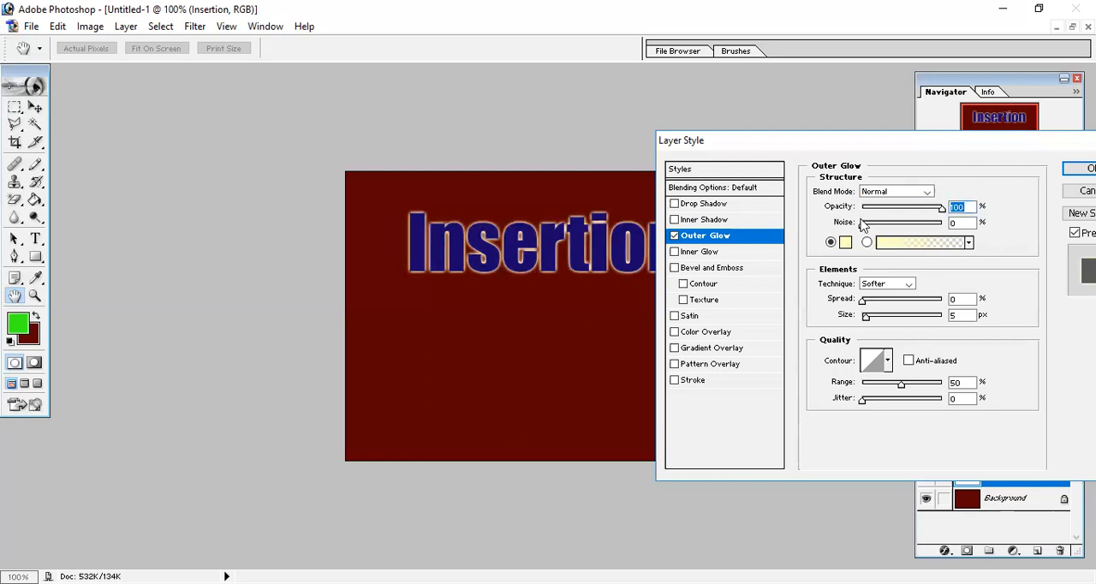
Change the outer glow's color to a bright, saturated yellow
key("Tab")
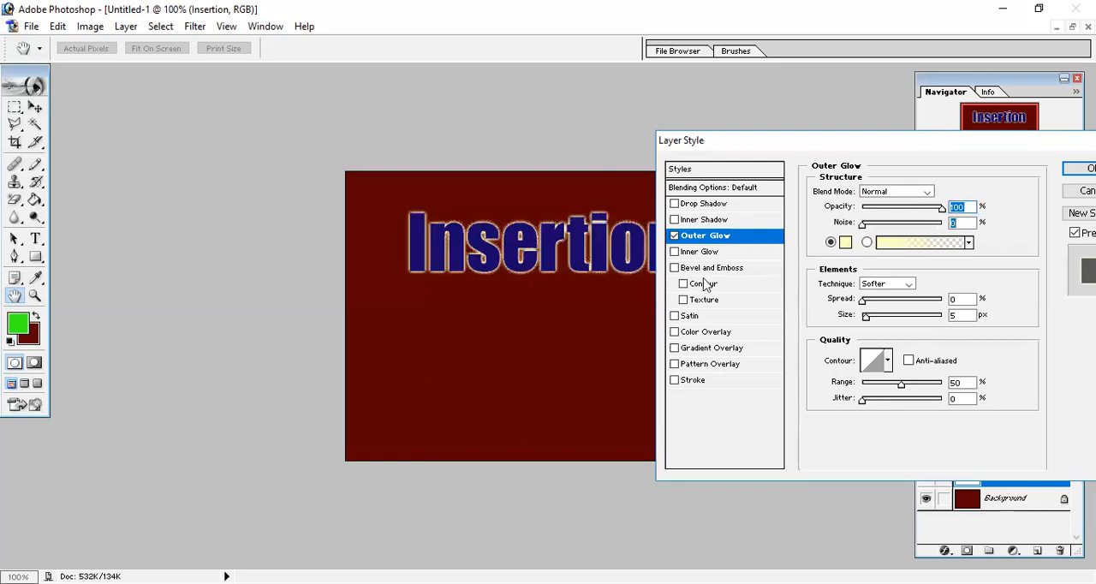
left_click(845, 242)
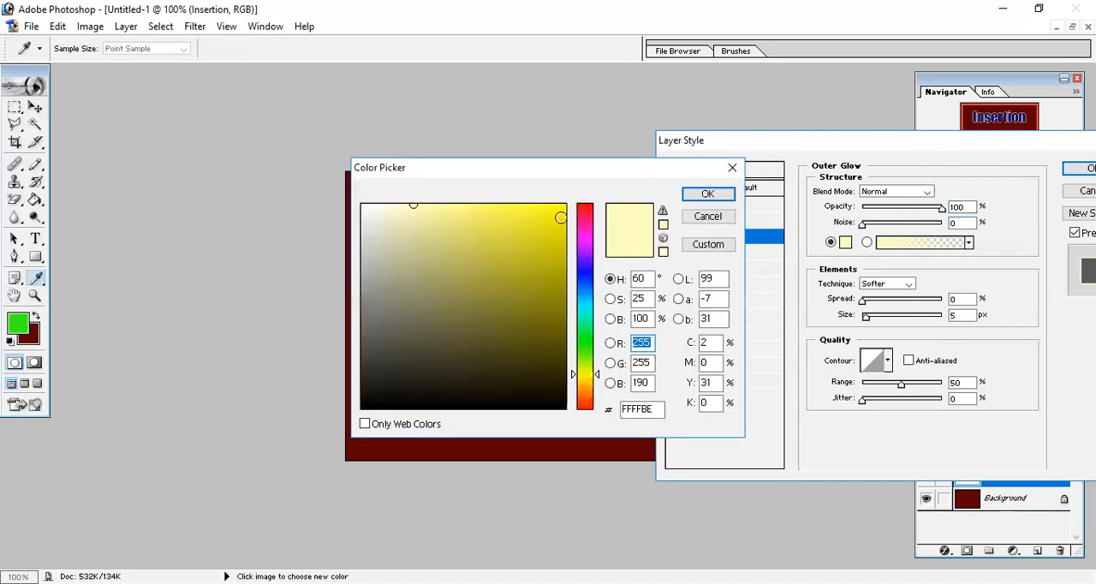
left_click(561, 219)
left_click(696, 196)
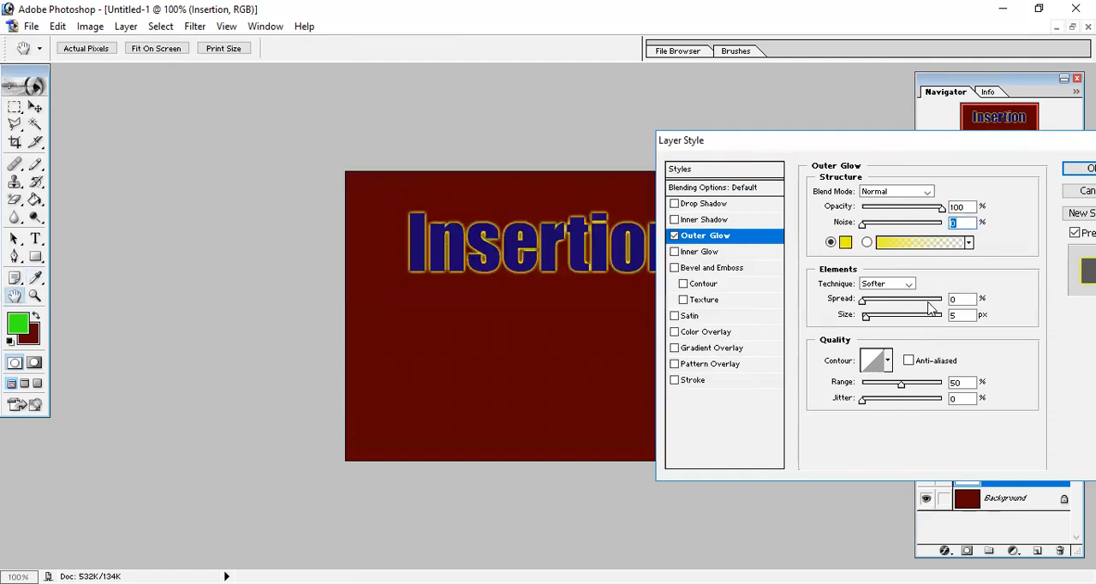
Look at the glow's preset gradients, and try the Precise technique before restoring Softer
left_click(969, 244)
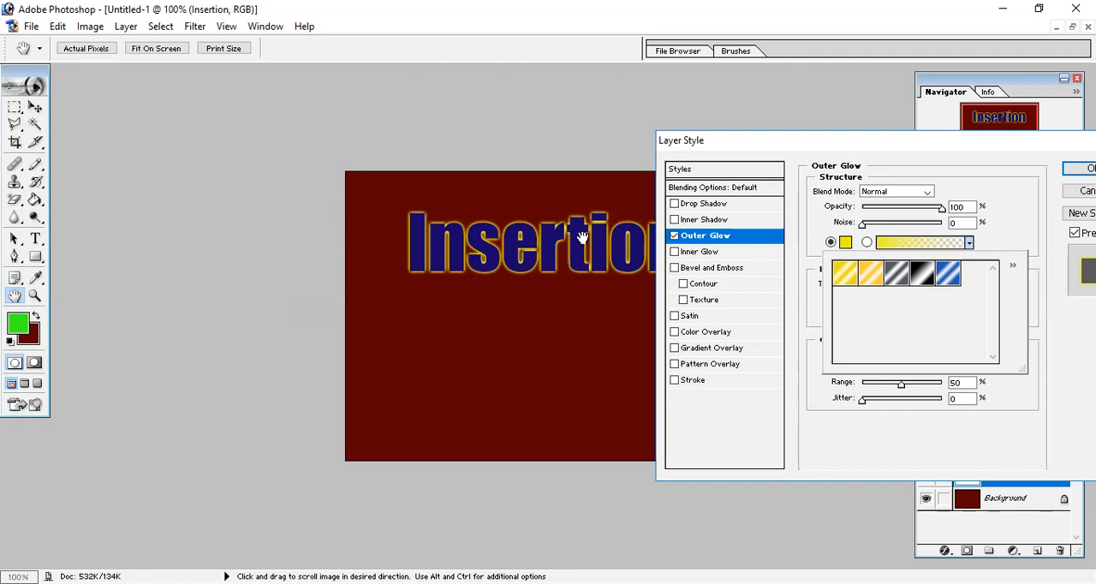
left_click(975, 246)
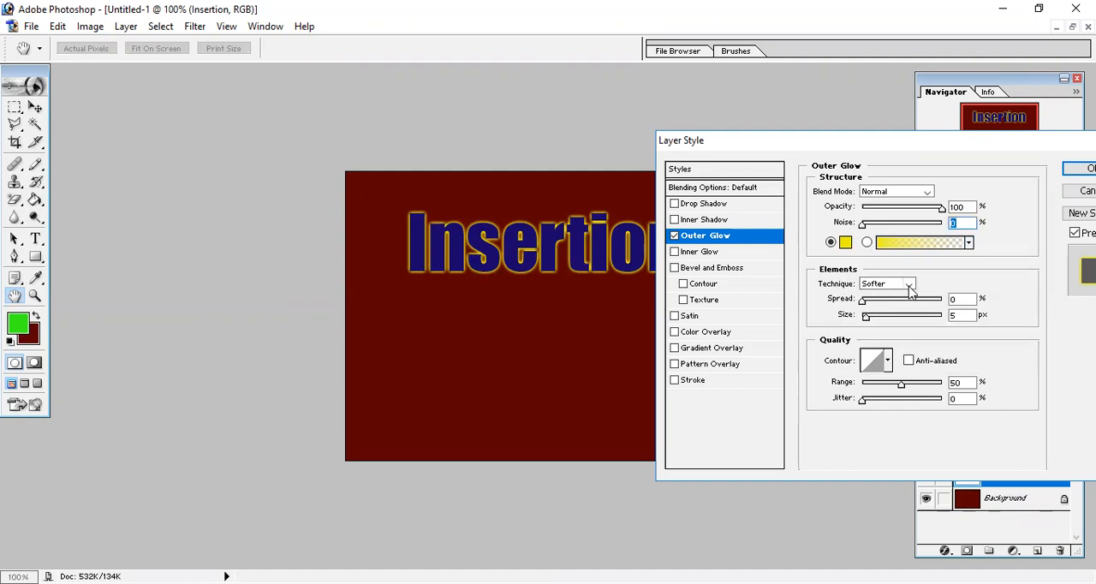
left_click(910, 285)
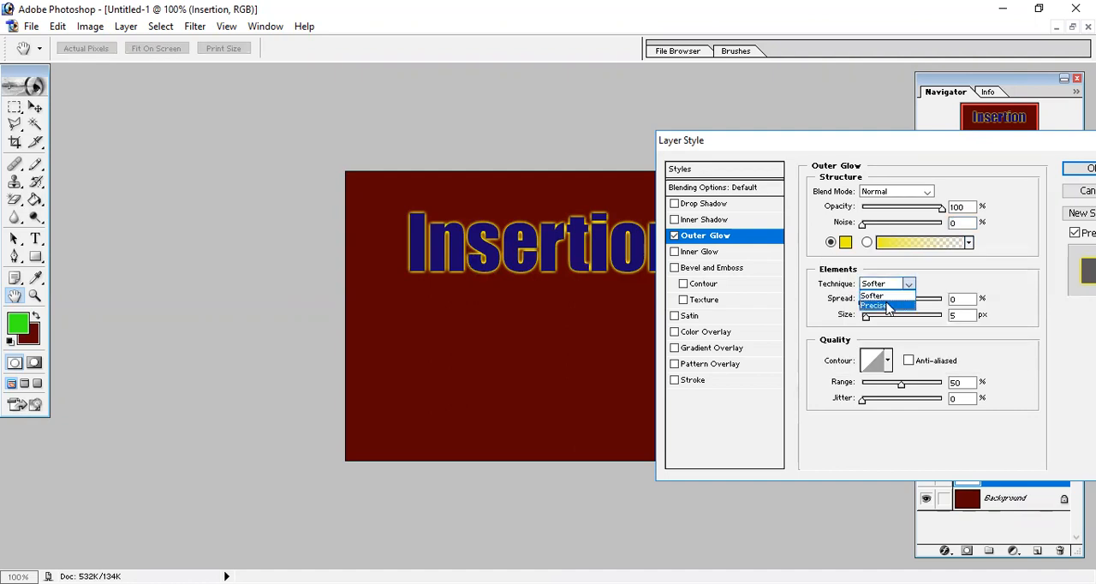
left_click(889, 307)
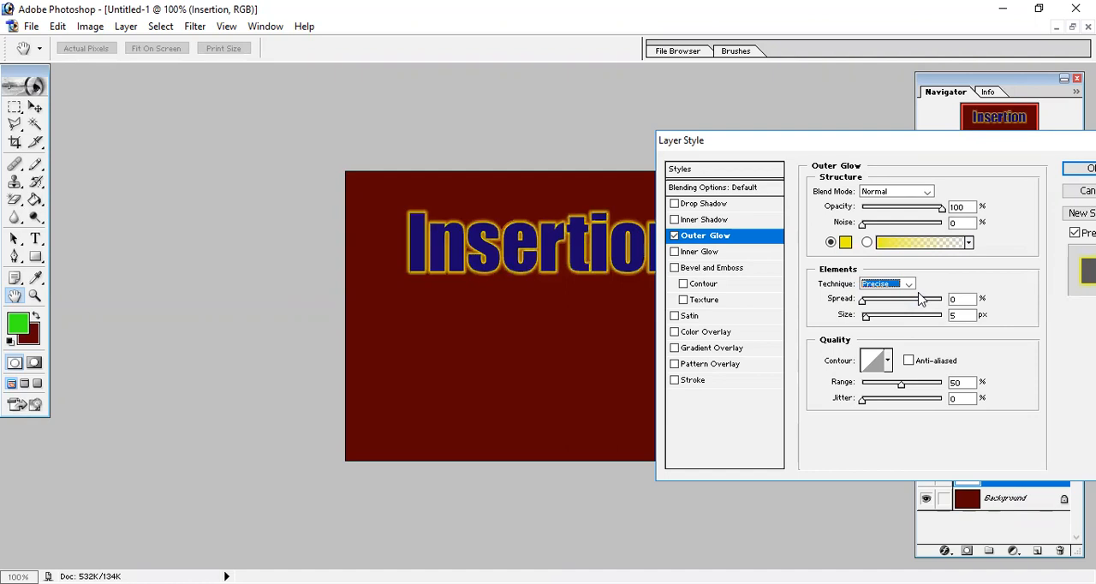
left_click(909, 285)
left_click(873, 297)
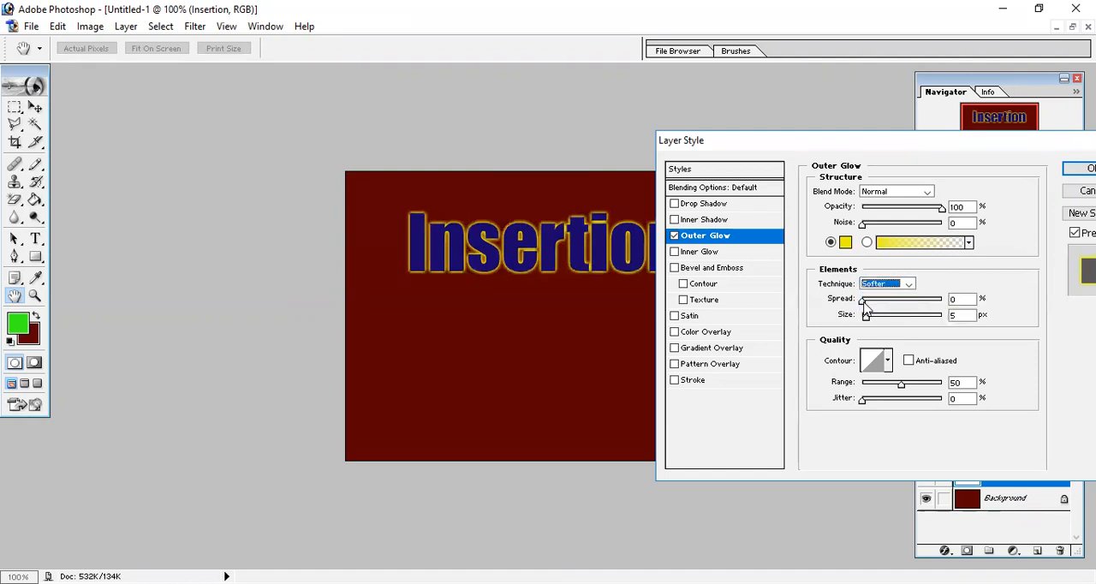
Set the outer glow's spread to 9%, size to 21 px and range to 54%, with jitter back at 0%
mouse_move(866, 308)
left_mouse_down()
mouse_move(940, 305)
mouse_move(861, 324)
mouse_move(899, 303)
mouse_move(866, 303)
mouse_move(874, 323)
left_mouse_up()
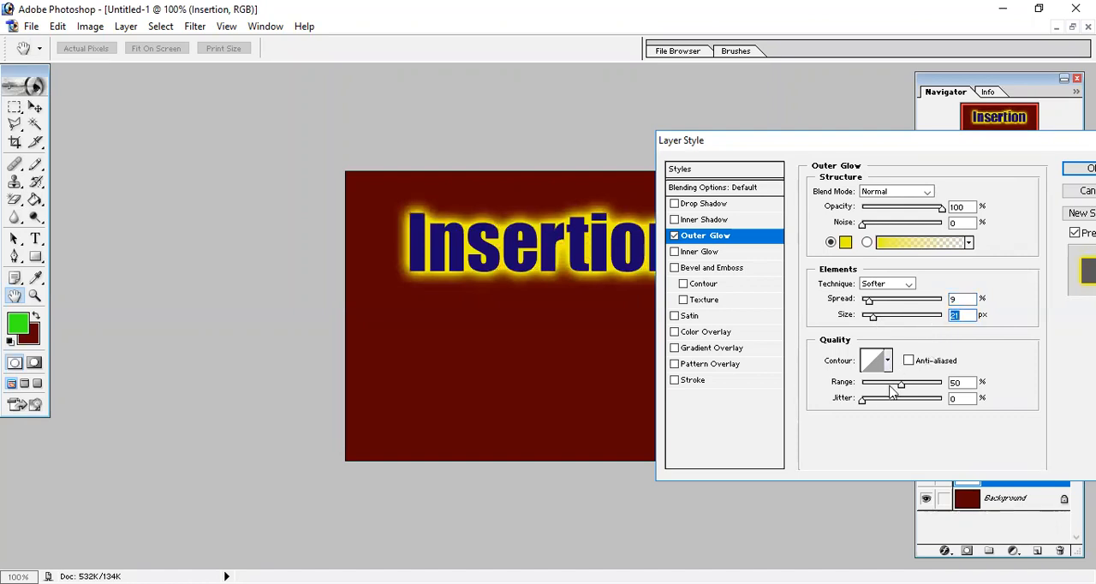
left_click_drag(901, 390, 879, 402)
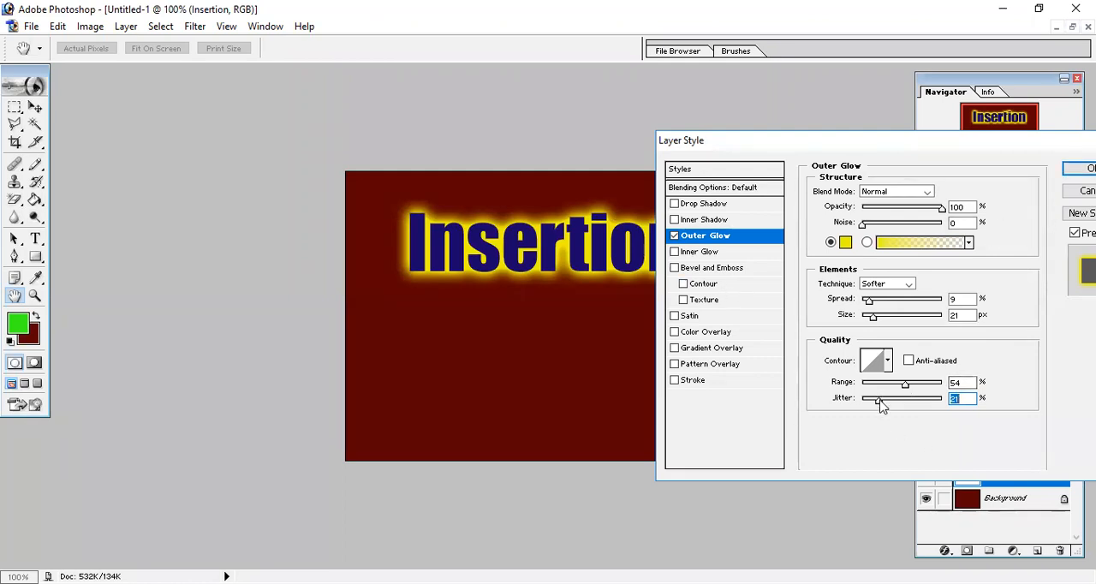
left_click_drag(878, 401, 857, 433)
left_click_drag(926, 415, 899, 416)
Try the narrow single-peak contour on the outer glow and restore the straight linear contour, keeping jitter at 0%
left_click(889, 360)
left_click(820, 433)
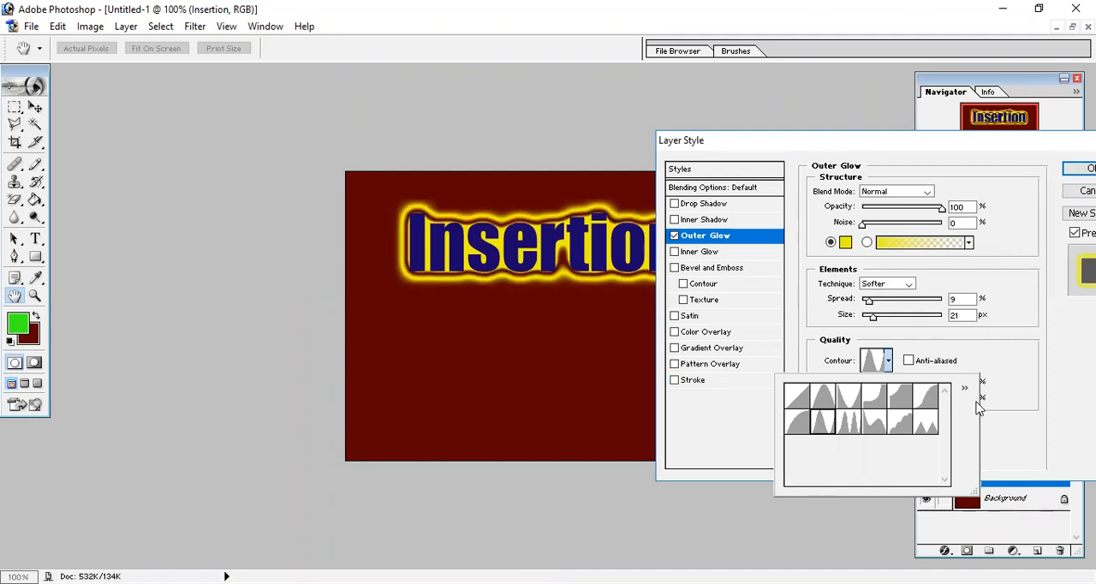
left_click(968, 350)
left_click(899, 399)
left_click_drag(898, 400, 844, 417)
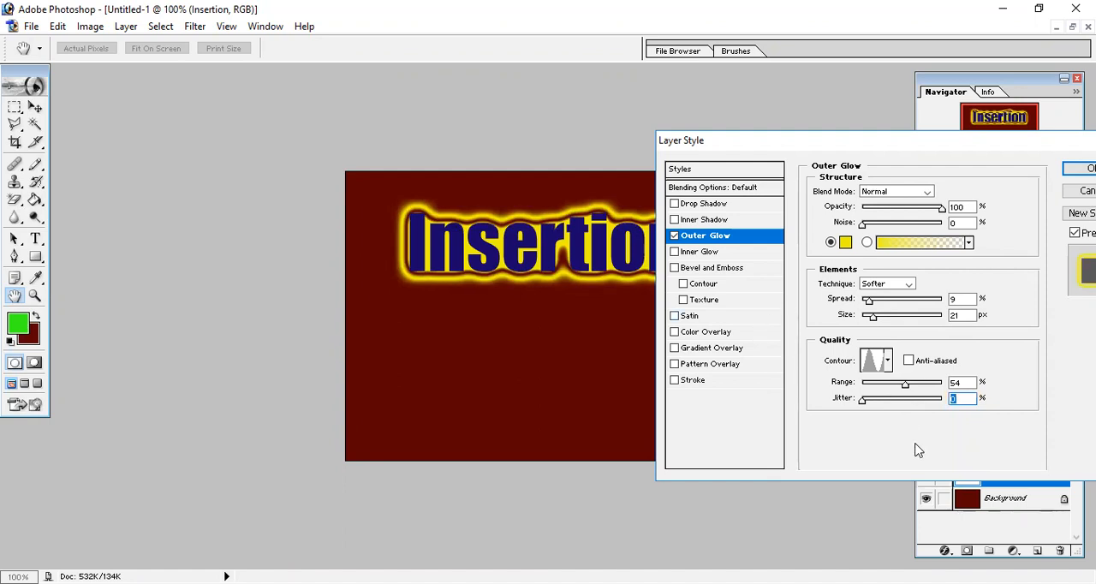
left_click(889, 360)
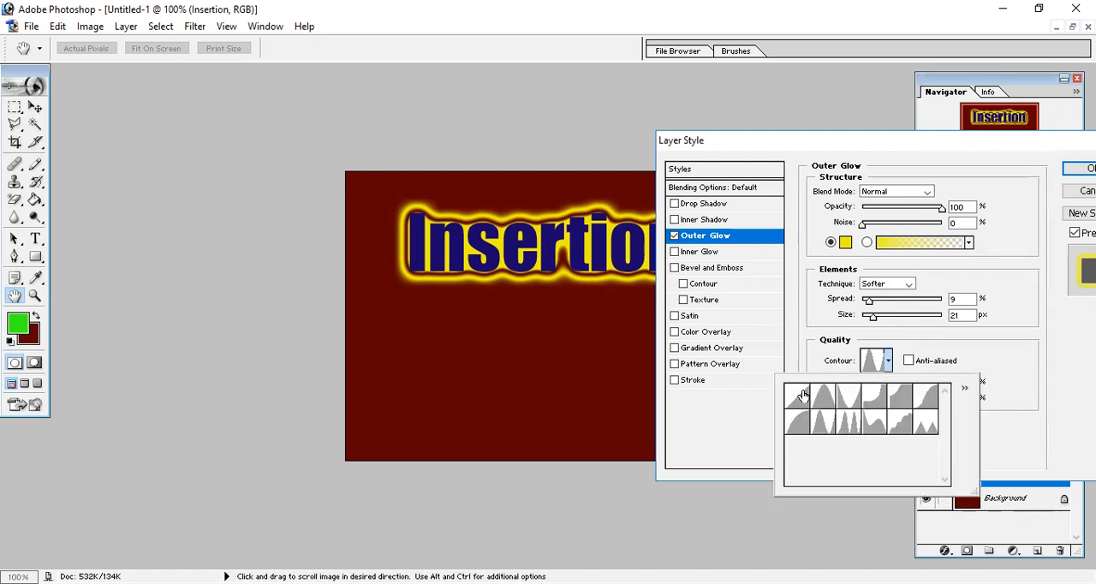
left_click(796, 396)
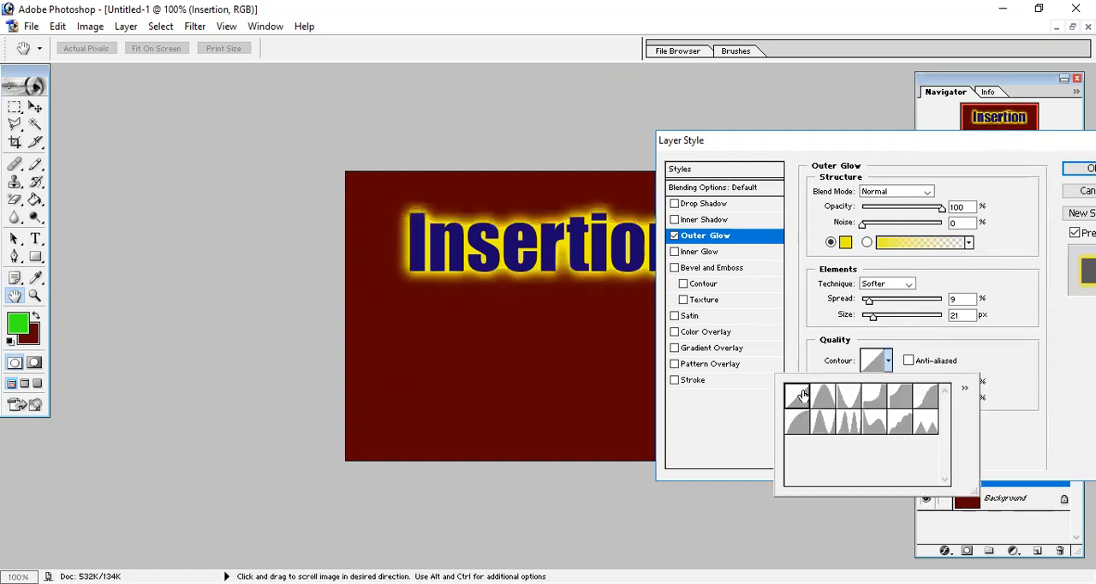
left_click(1035, 242)
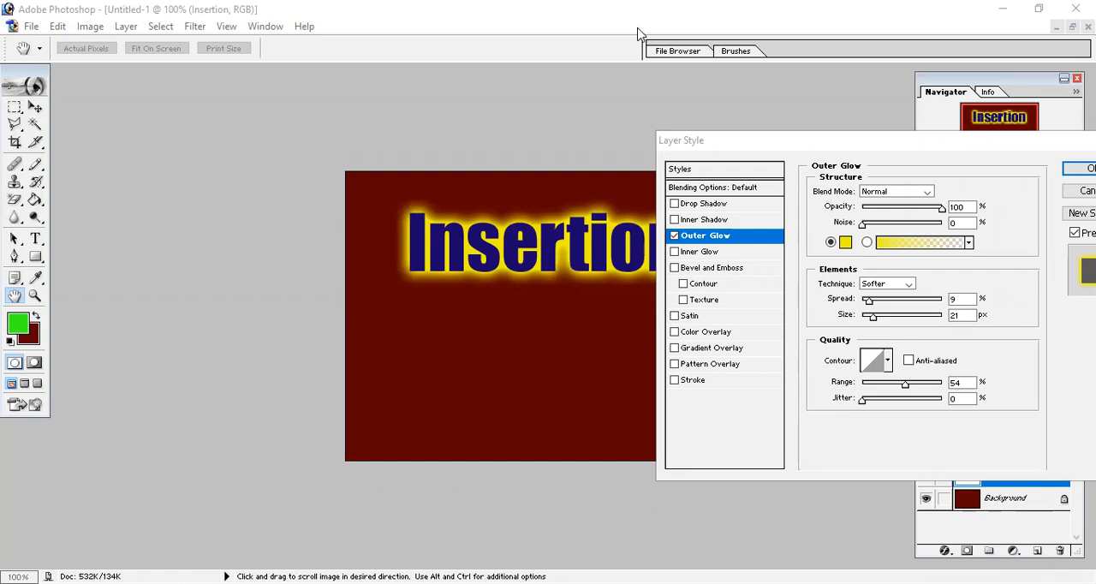
Apply the outer glow settings to the "Insertion" layer
left_click(658, 143)
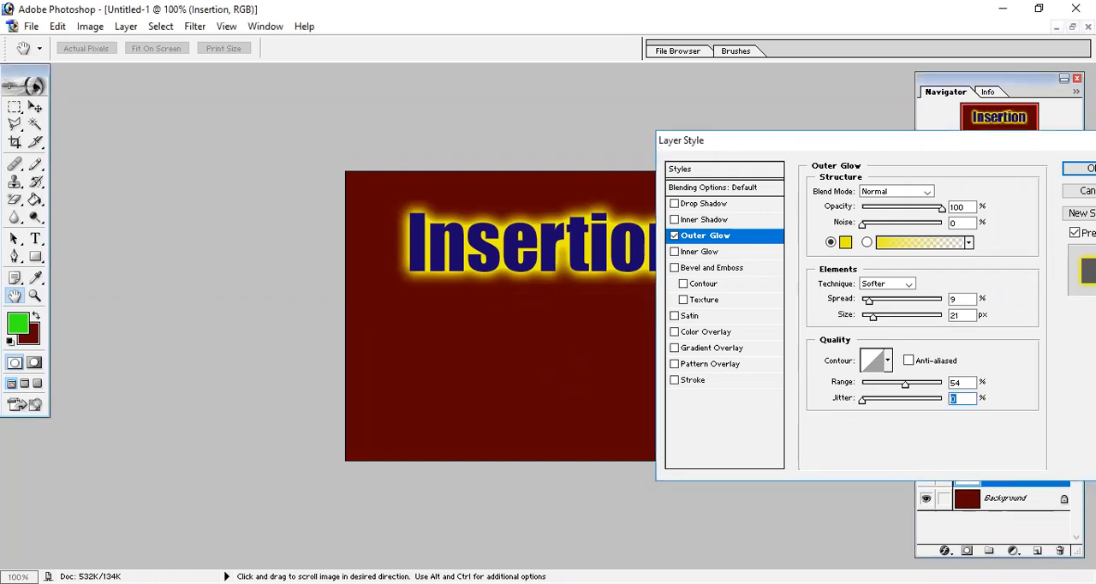
left_click(883, 437)
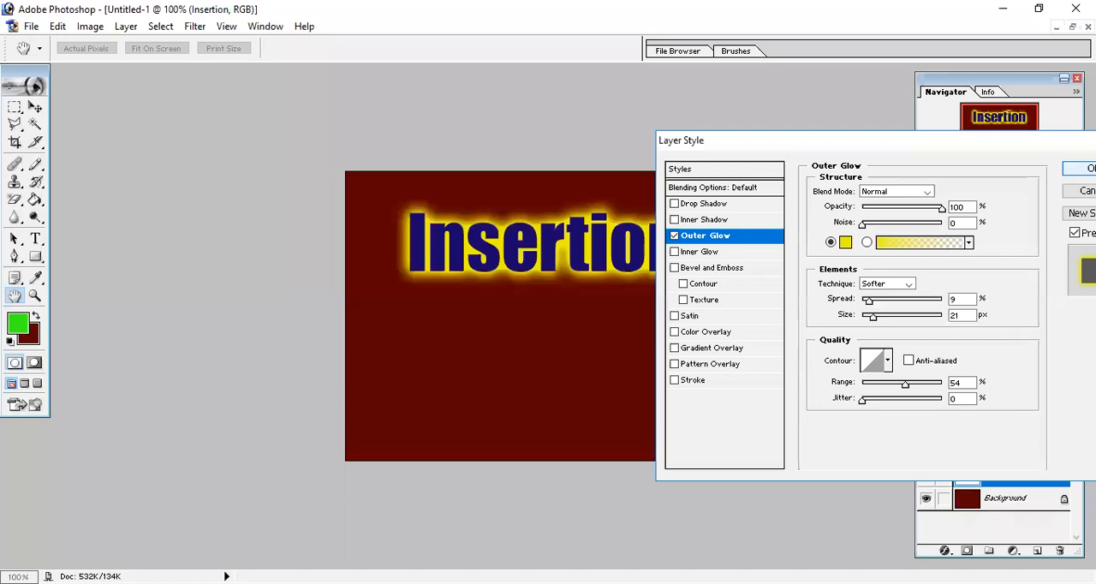
left_click(1084, 168)
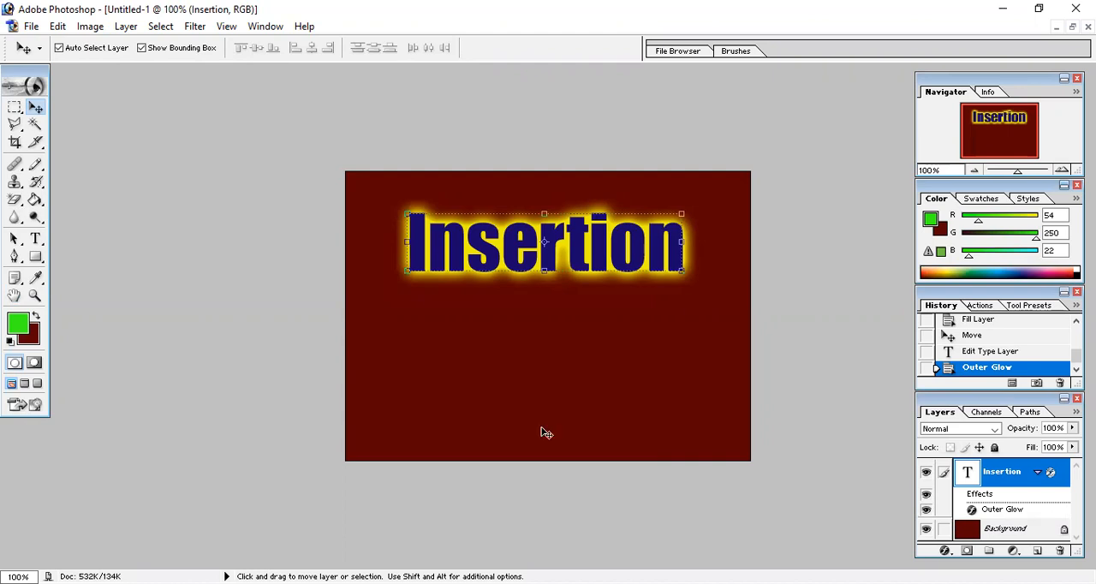
Open the Ducky sample image and remove the white background around the duck with the Magic Eraser tool
left_click(33, 28)
left_click(72, 64)
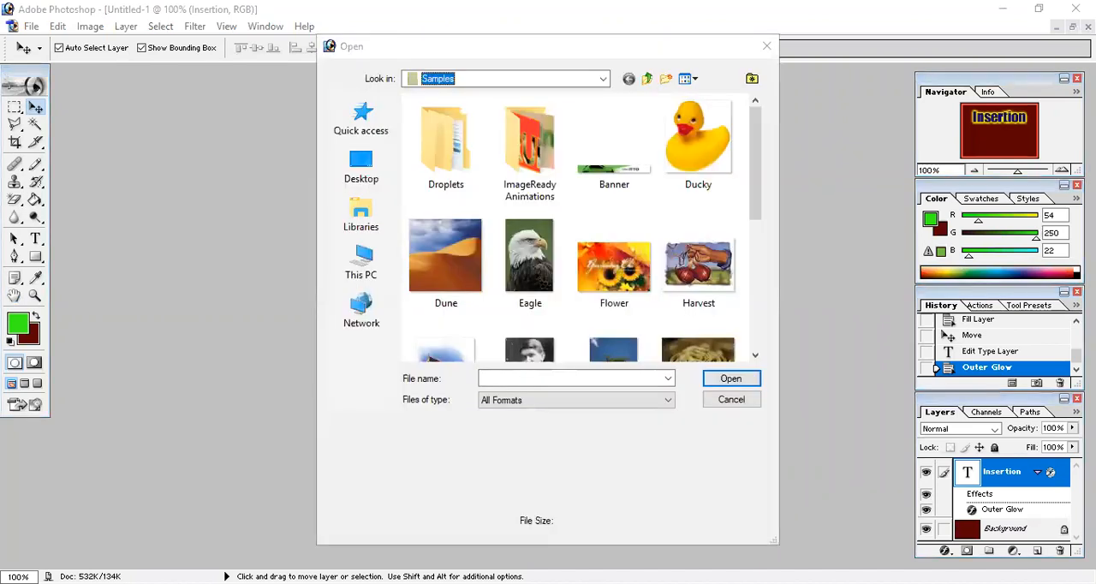
left_click(698, 137)
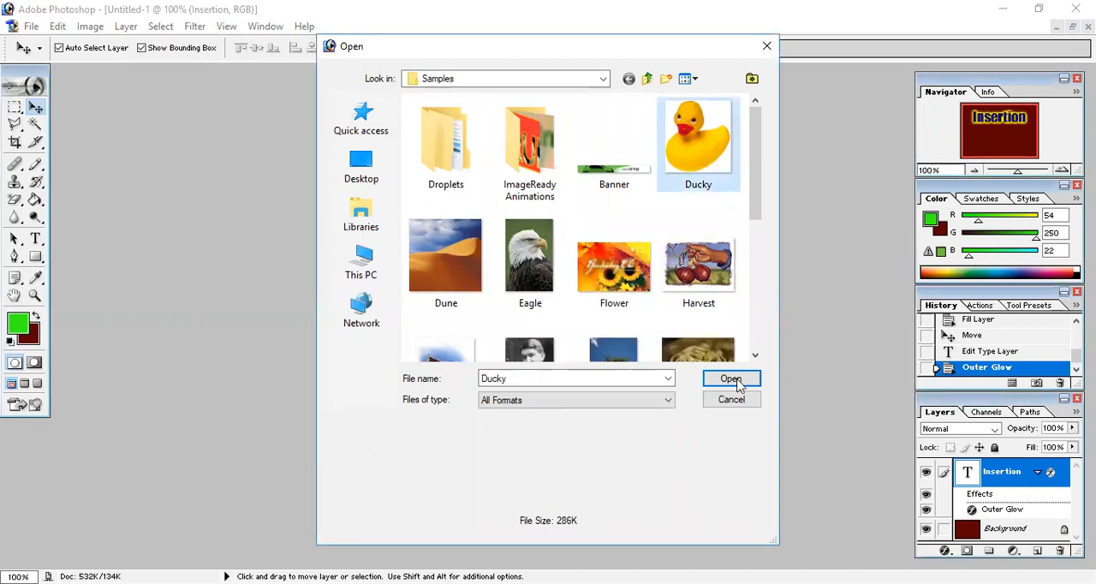
left_click(732, 379)
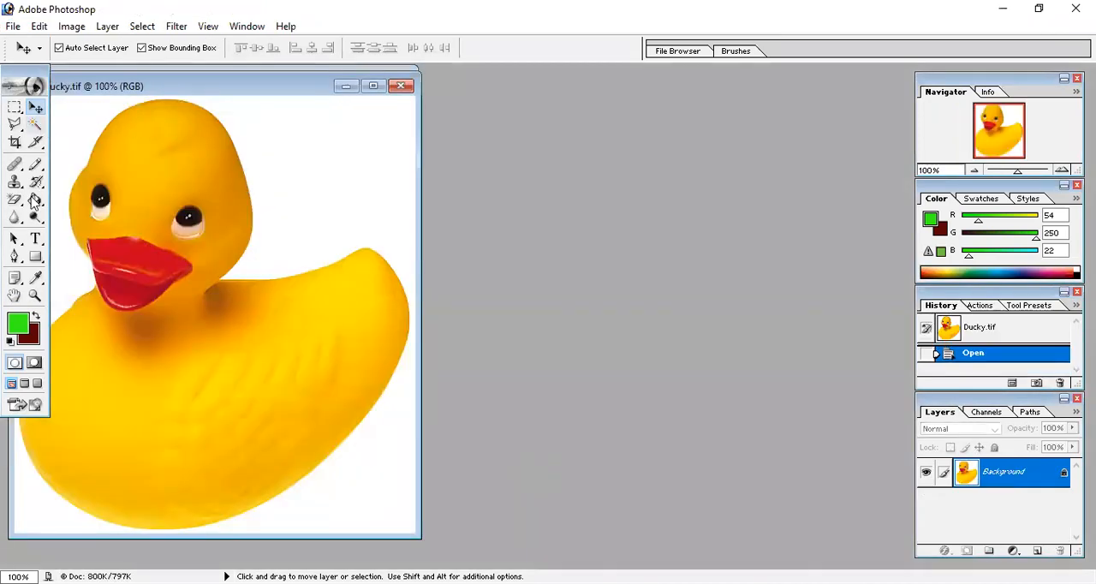
mouse_move(15, 202)
left_mouse_down()
mouse_move(70, 216)
mouse_move(83, 231)
left_mouse_up()
left_click(281, 119)
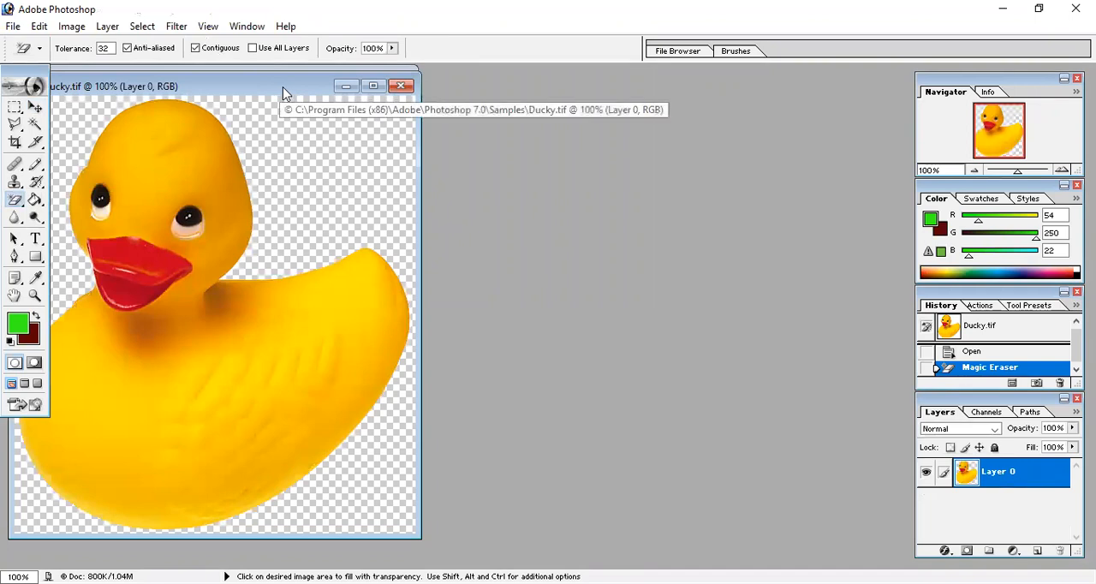
Copy the cut-out duck into the Untitled-1 document as a new layer and maximize that document's window
left_click_drag(282, 87, 648, 108)
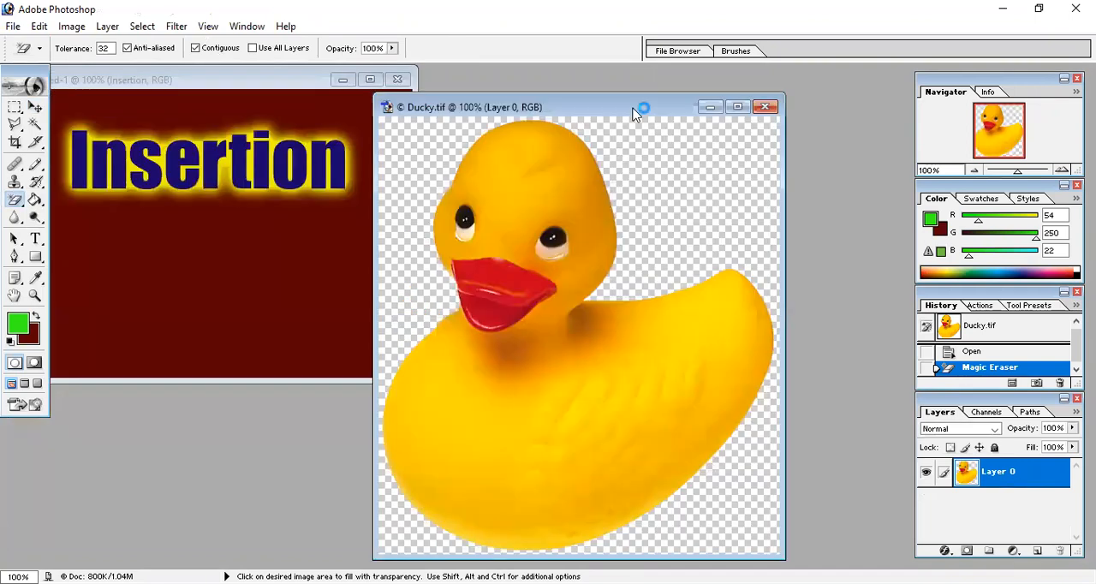
left_click(36, 106)
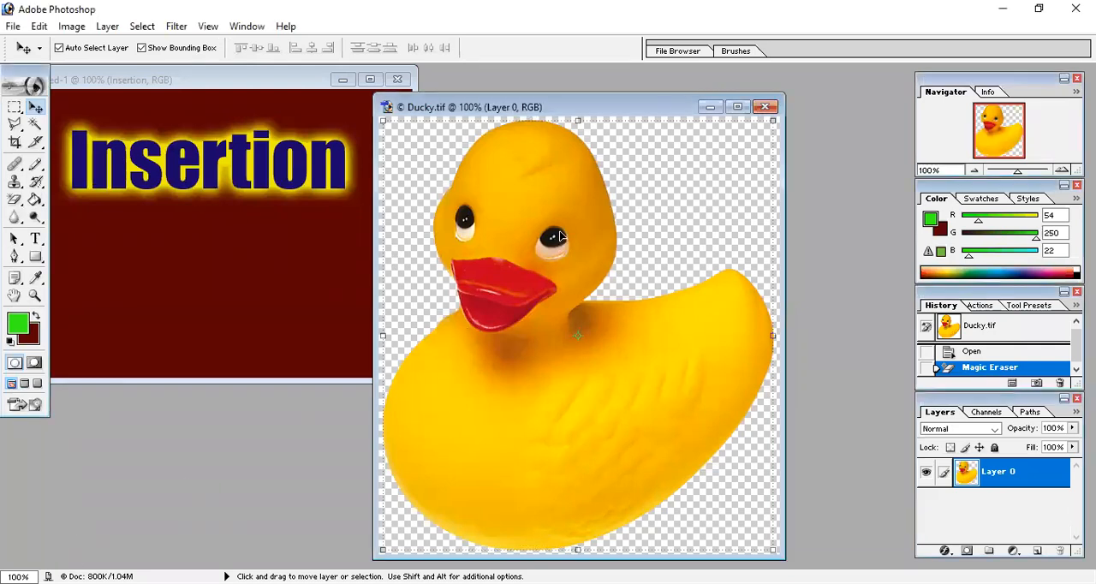
left_click_drag(558, 236, 192, 233)
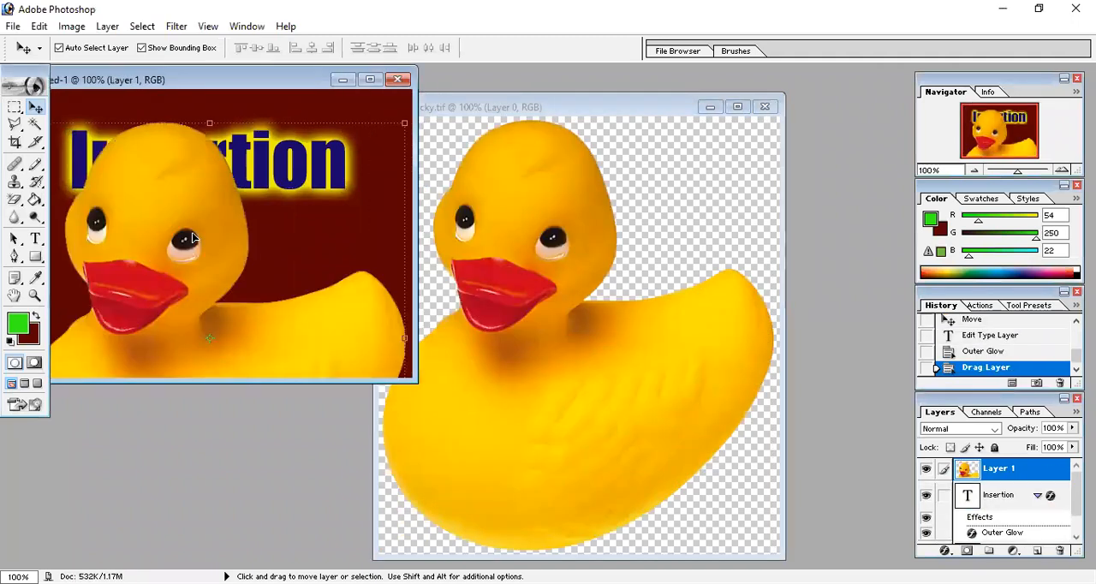
left_click(370, 78)
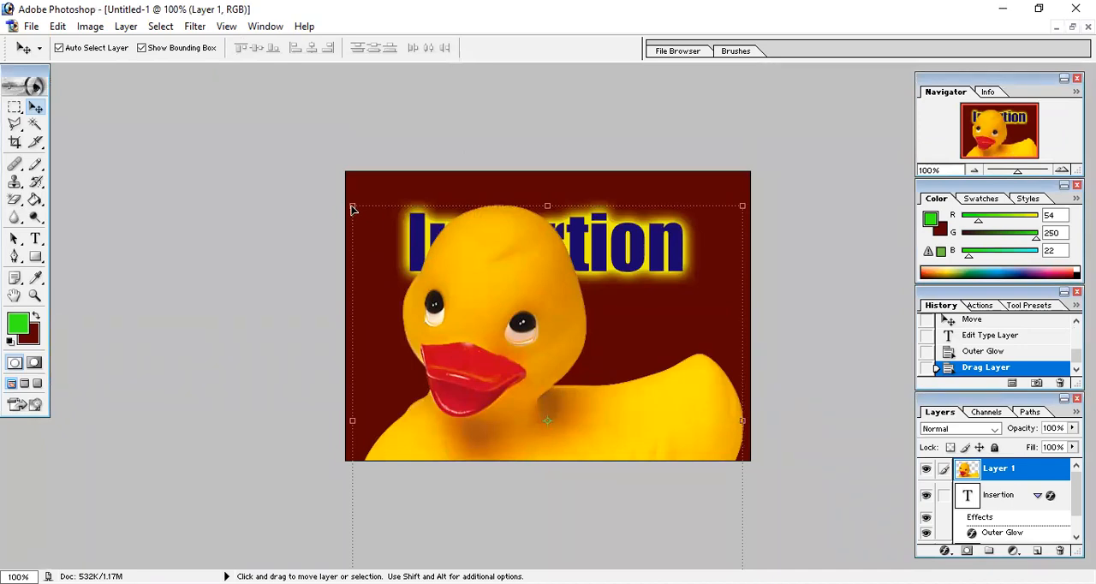
Scale the duck down proportionally so it fits below the "Insertion" text, center it there and commit the transformation
key("shift")
left_click_drag(351, 205, 563, 352)
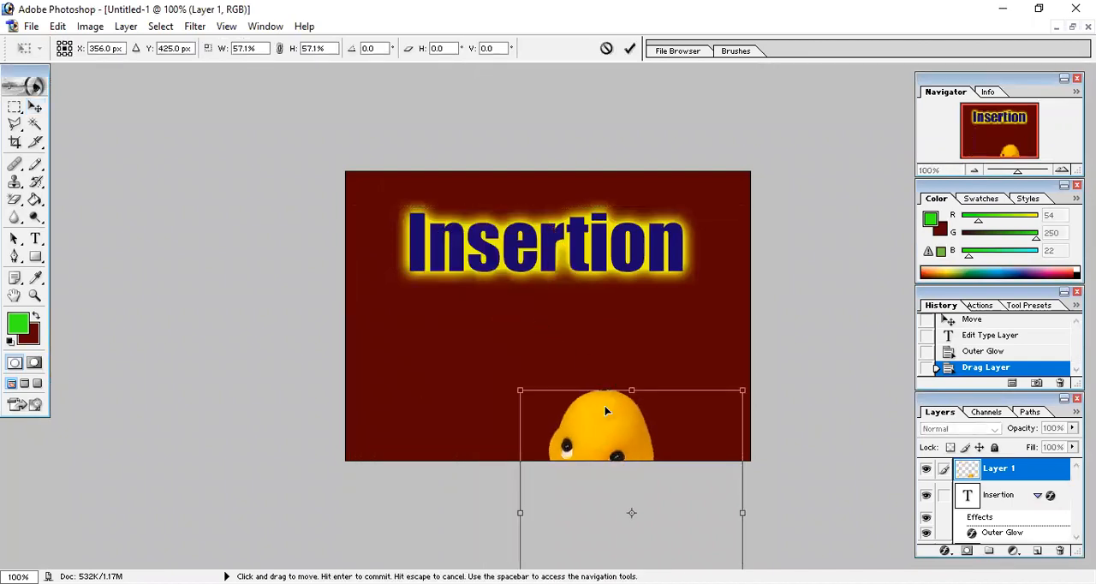
left_click_drag(605, 411, 543, 297)
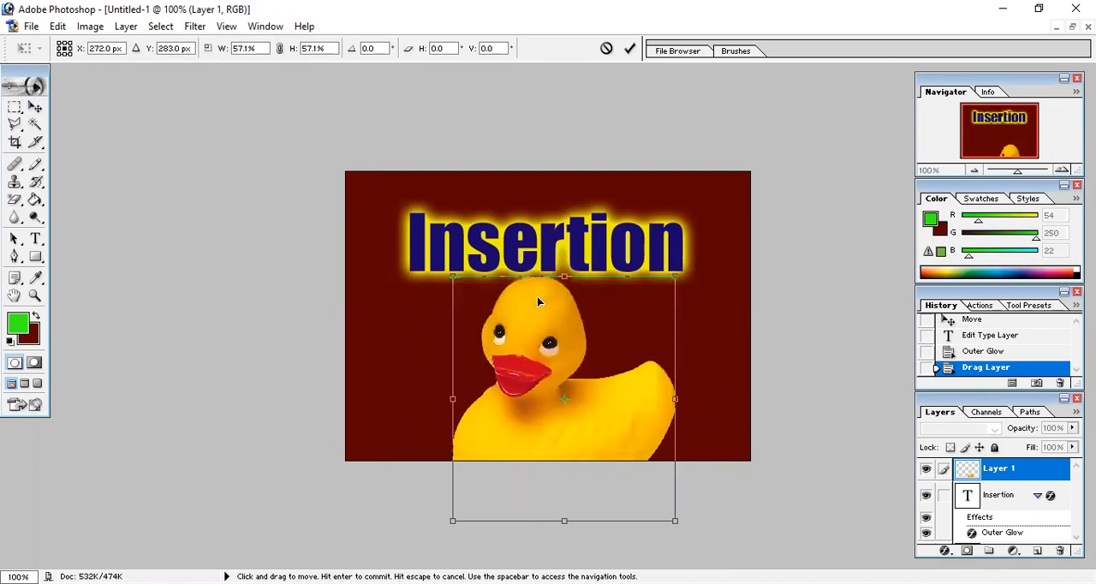
left_click_drag(677, 278, 640, 315)
left_click_drag(541, 368, 558, 317)
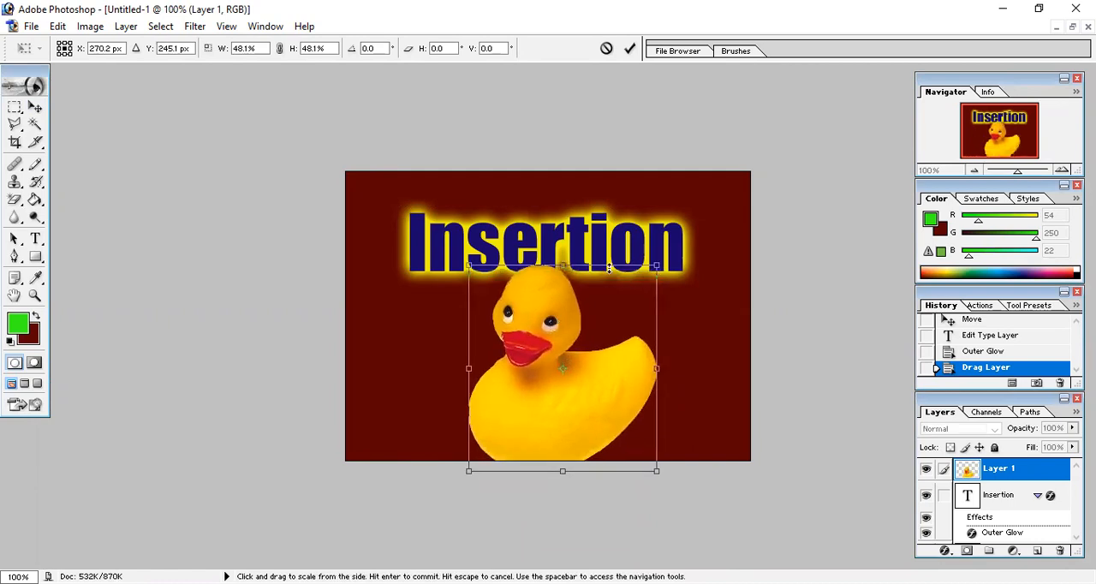
left_click_drag(656, 265, 625, 298)
left_click_drag(544, 336, 546, 318)
key("Return")
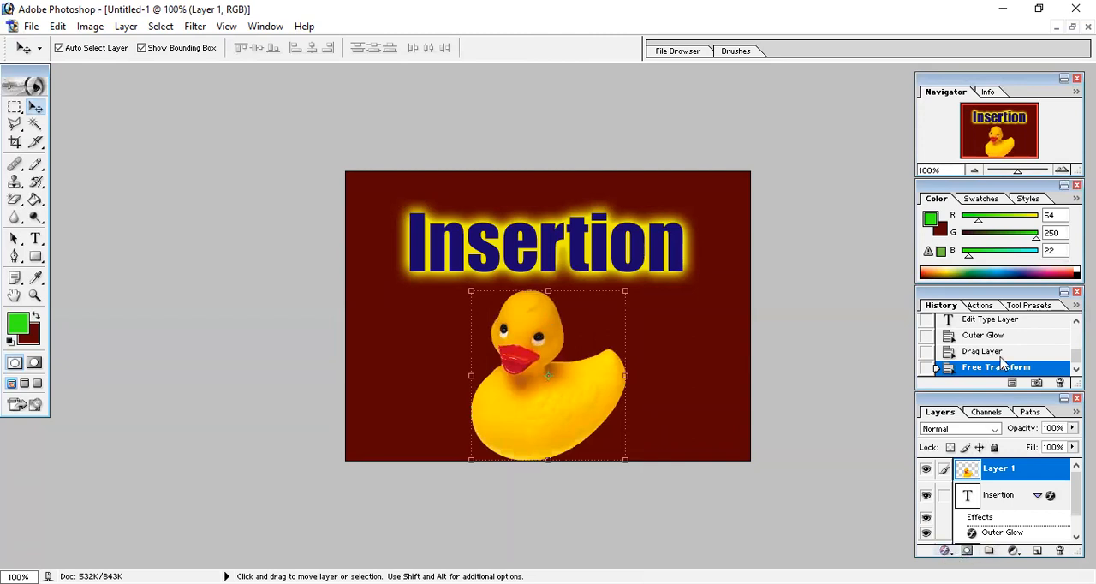
Open the layer style settings of the duck layer and enable the Drop Shadow effect
left_click(946, 551)
key("Escape")
key("h")
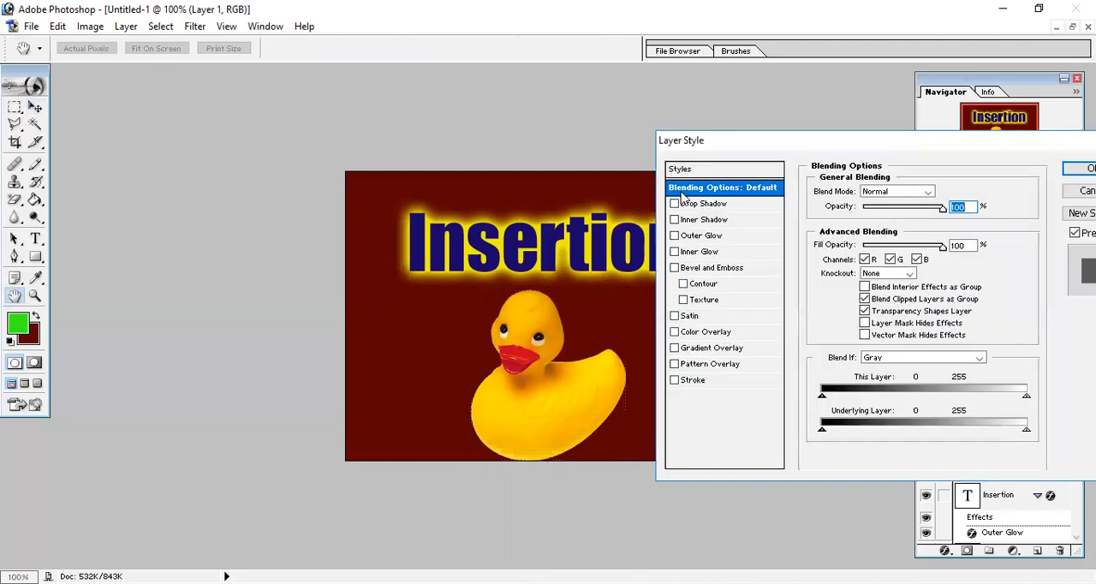
left_click(674, 204)
left_click(695, 203)
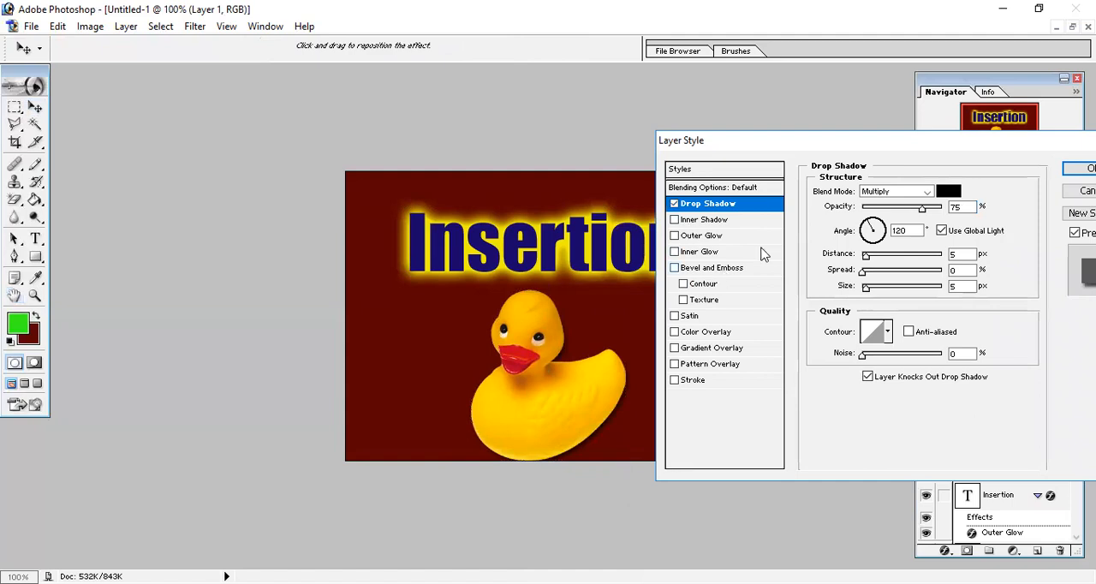
Change the duck's drop shadow color to light pinkish gray DCCACA
left_click(949, 190)
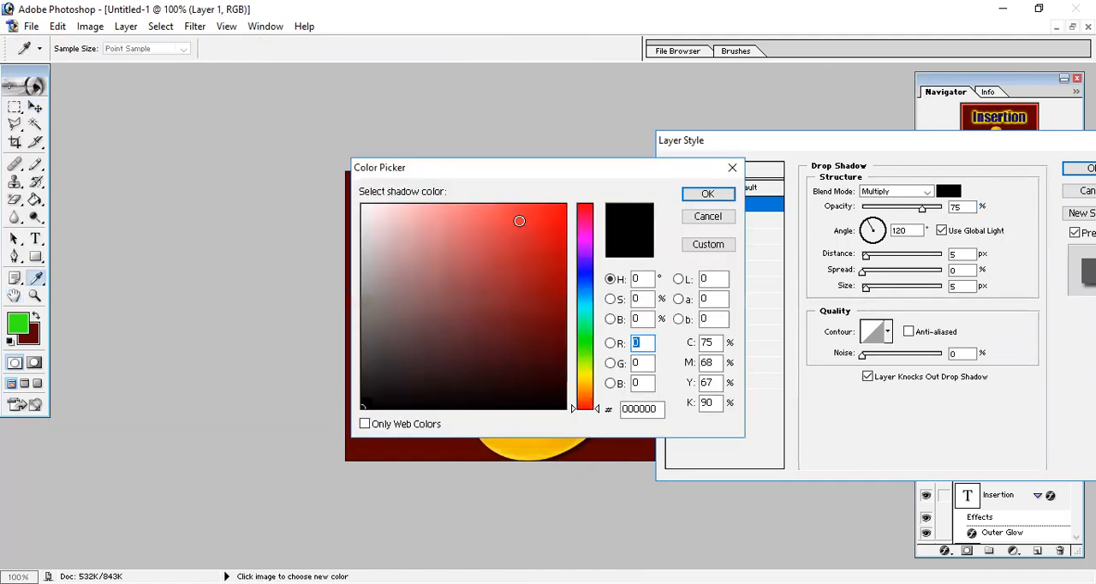
left_click(378, 232)
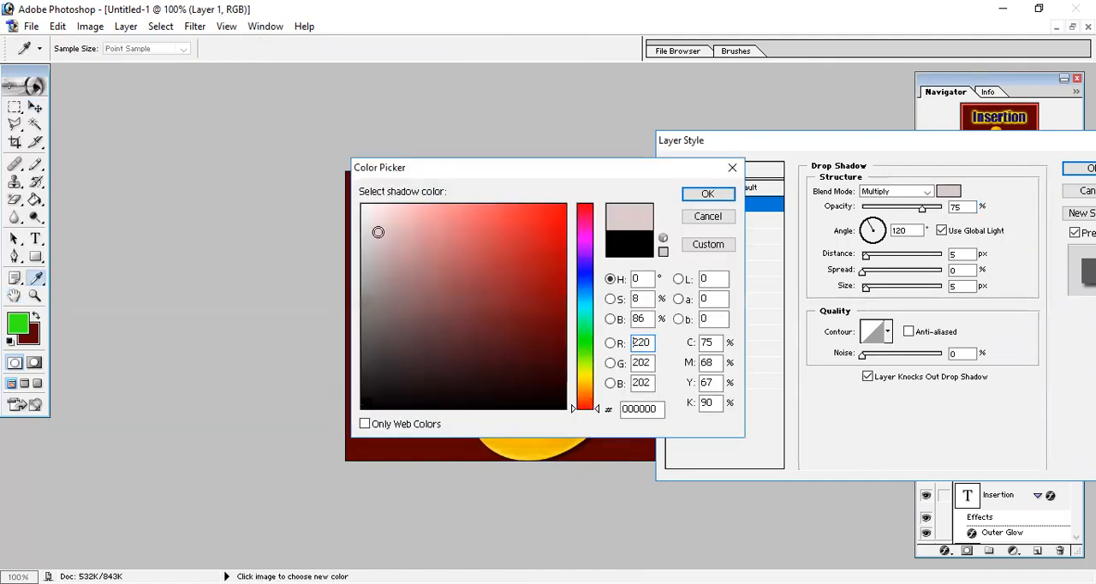
left_click(708, 194)
Try the duck's drop shadow with Normal blend mode, 9 px distance, 13% spread and 79 px size
left_click(904, 260)
left_click(872, 272)
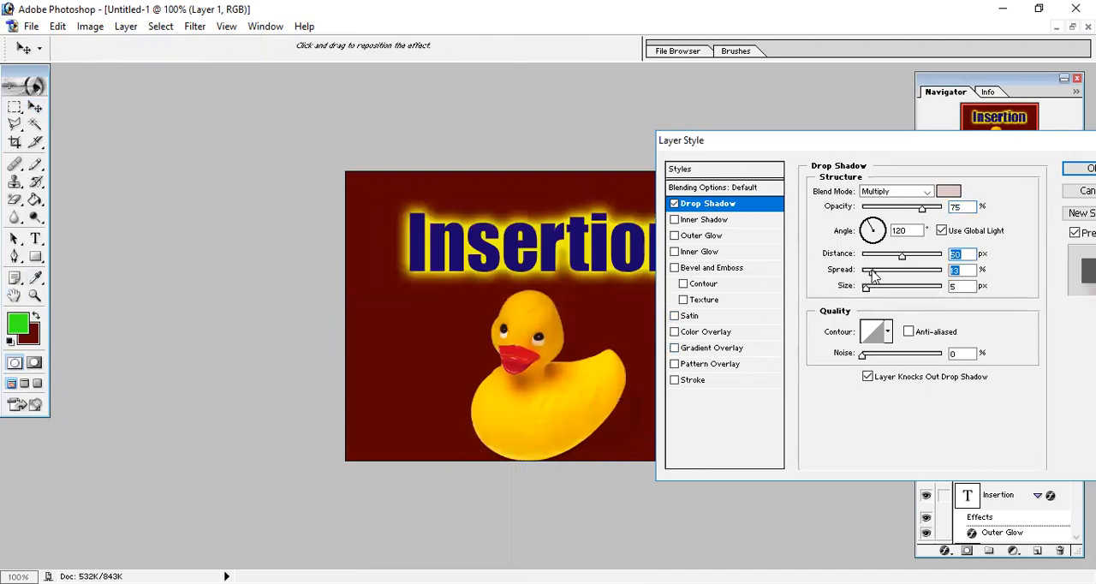
left_click(890, 289)
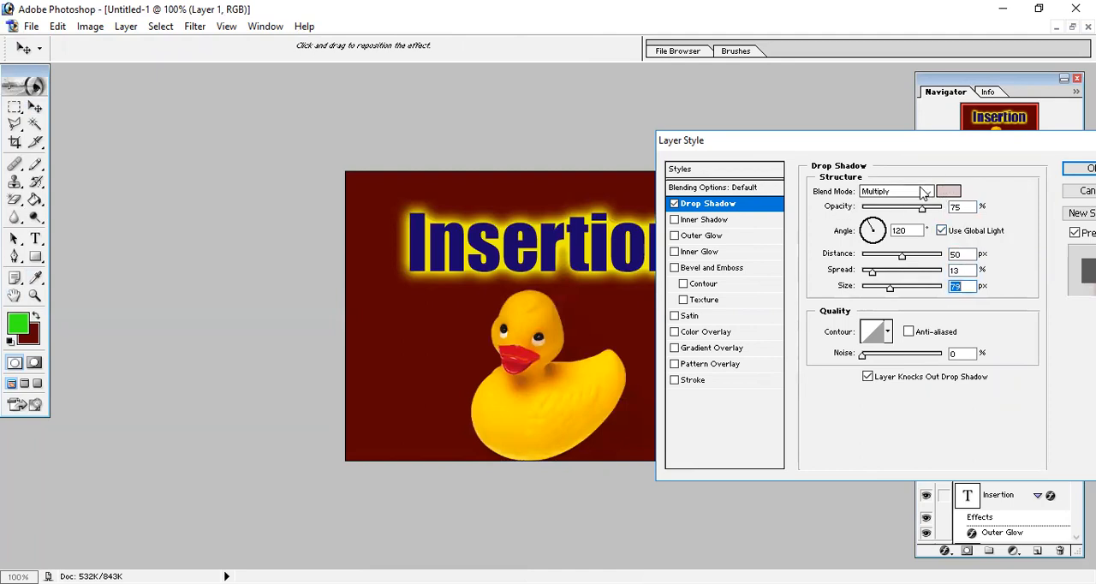
left_click(895, 193)
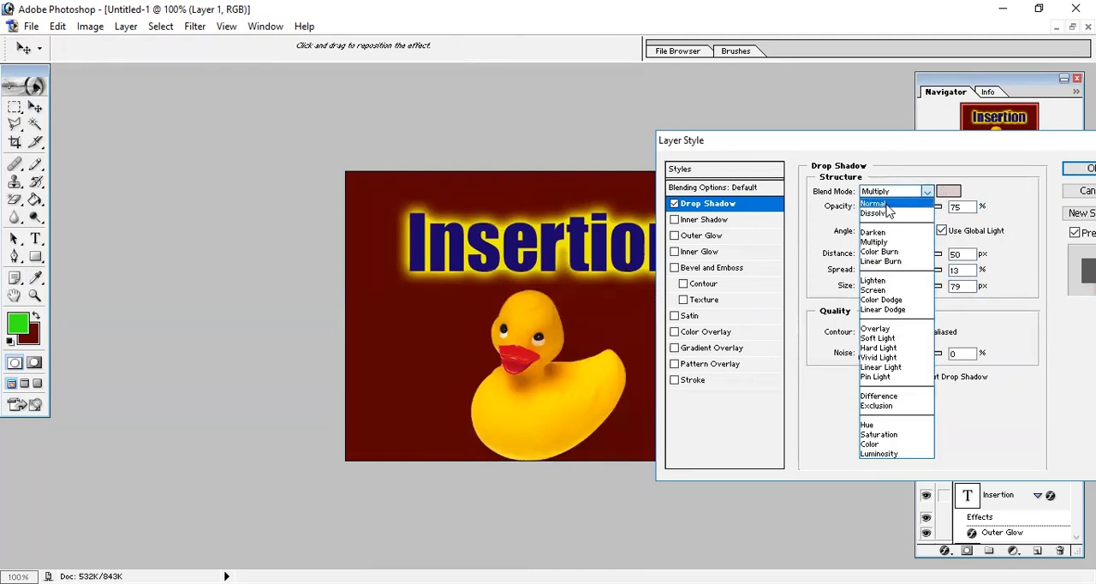
left_click(888, 212)
left_click_drag(887, 257, 869, 260)
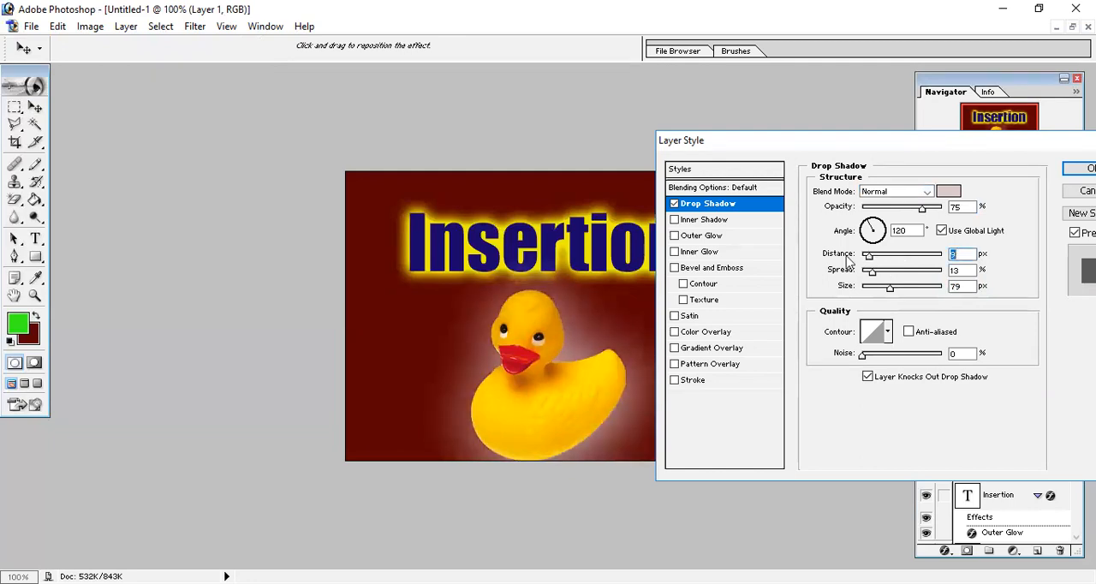
Replace the duck's Drop Shadow with an Outer Glow using Normal blend mode and 100% opacity
left_click(675, 205)
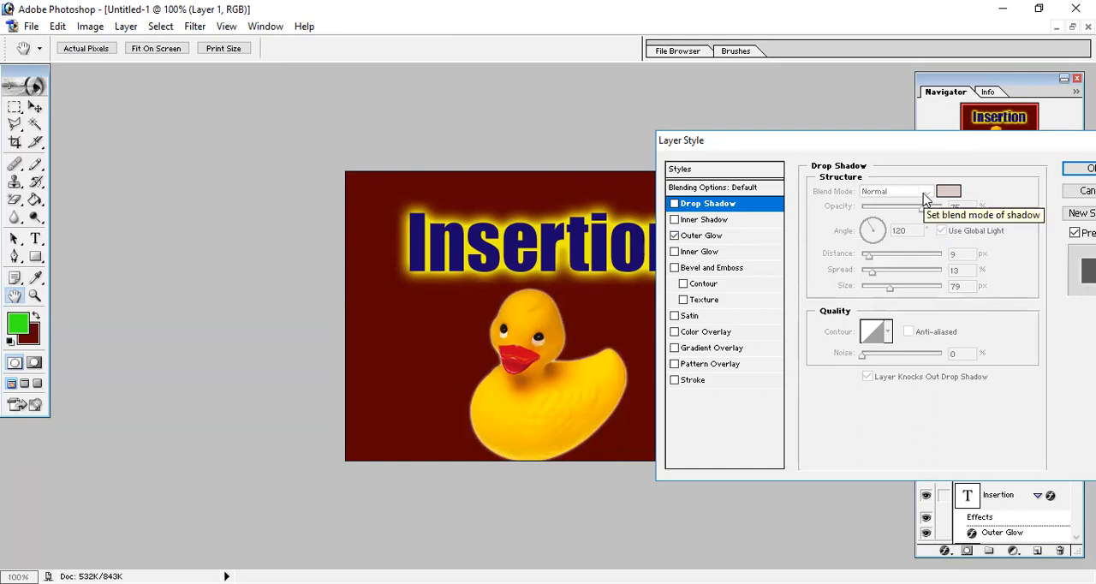
left_click(711, 237)
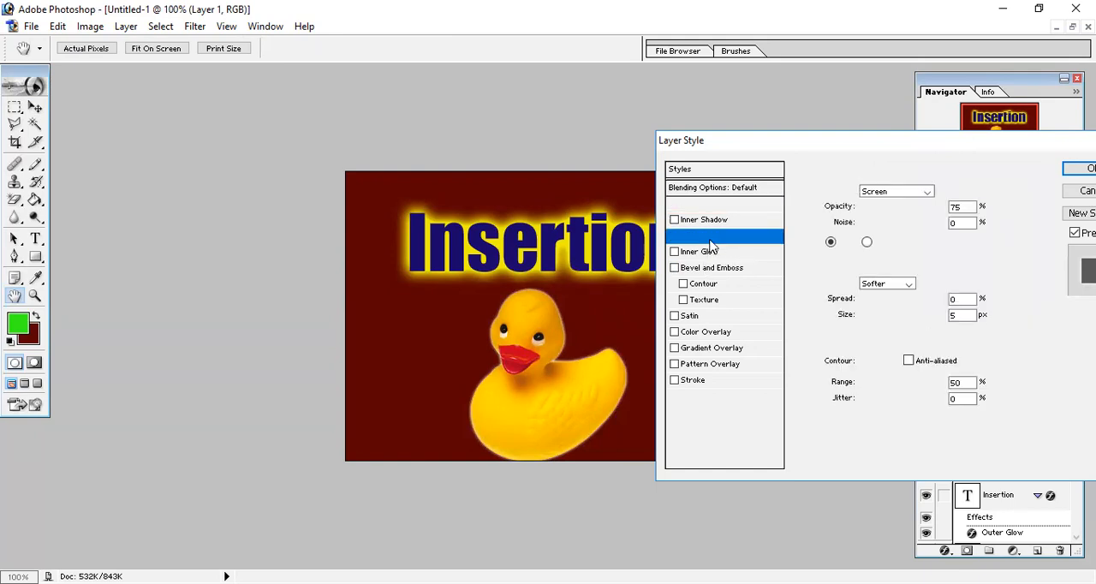
left_click(928, 192)
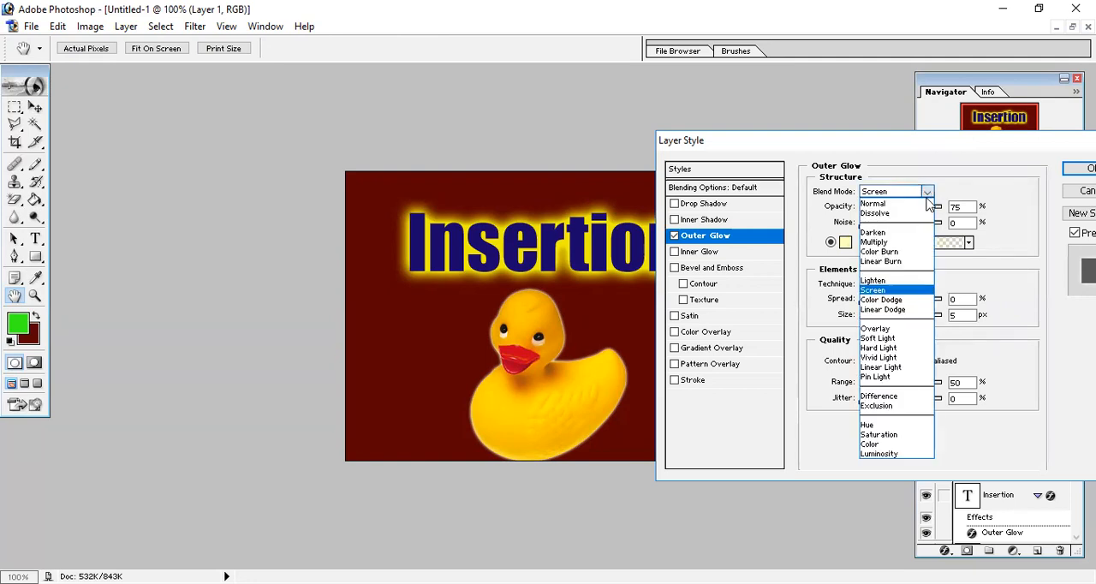
left_click(873, 204)
left_click_drag(925, 209, 943, 209)
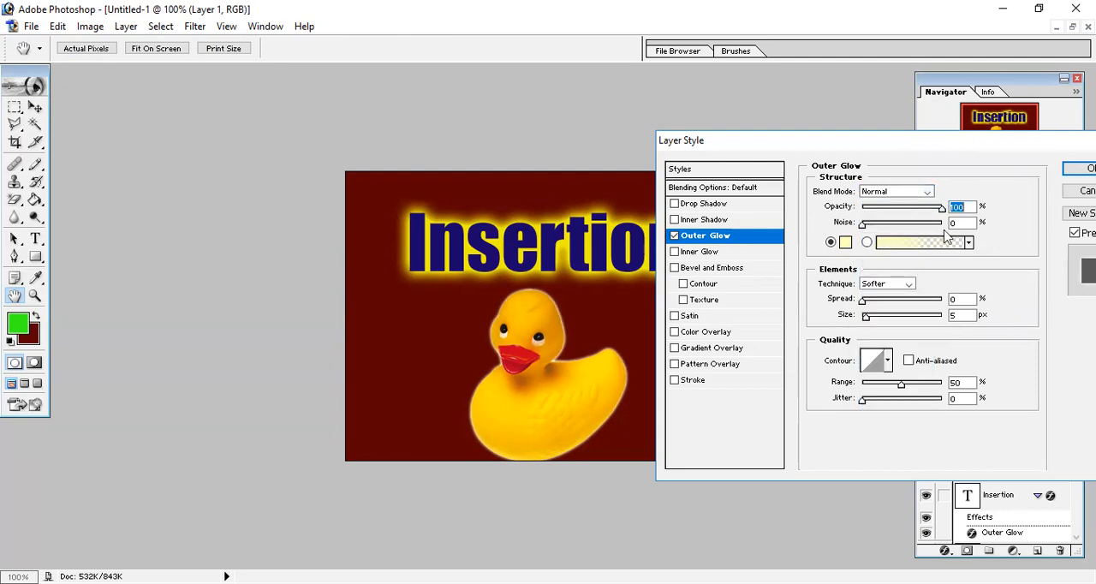
Change the duck's outer glow color to white FFFFFF
left_click(849, 244)
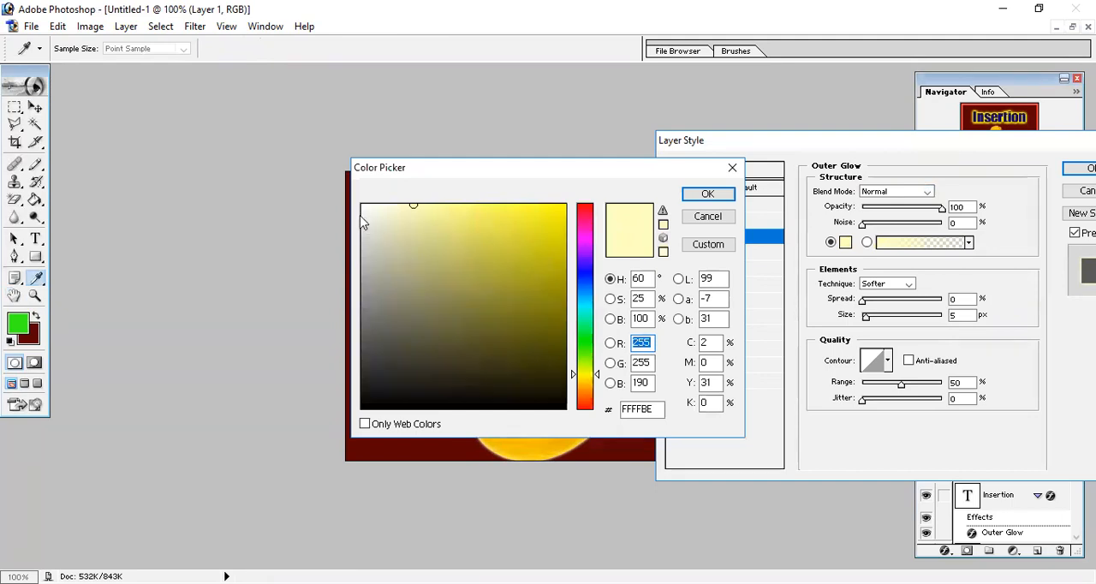
mouse_move(361, 223)
left_mouse_down()
mouse_move(366, 215)
mouse_move(299, 147)
left_mouse_up()
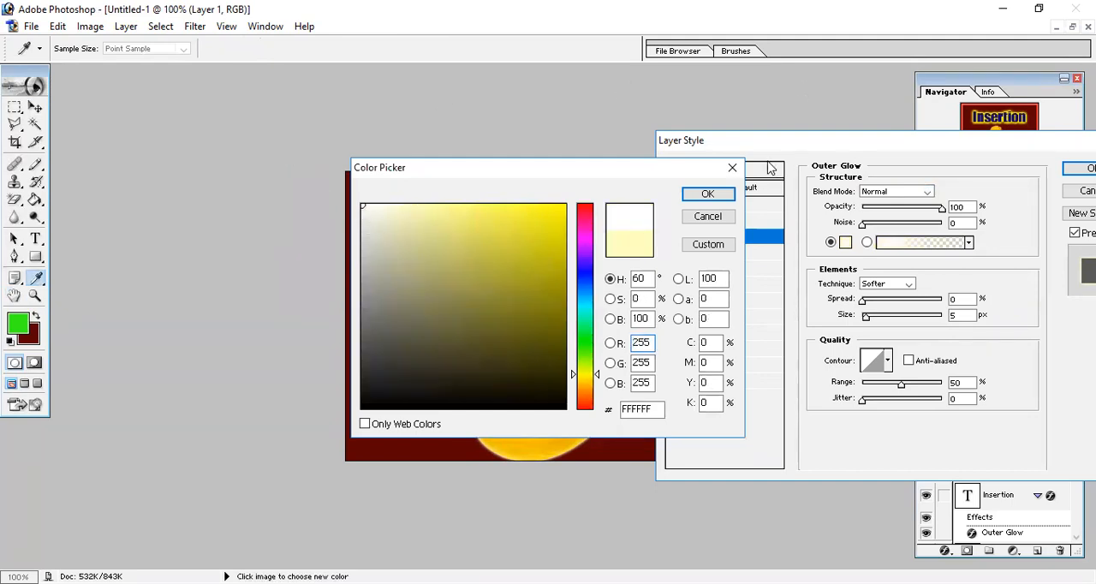
left_click(725, 198)
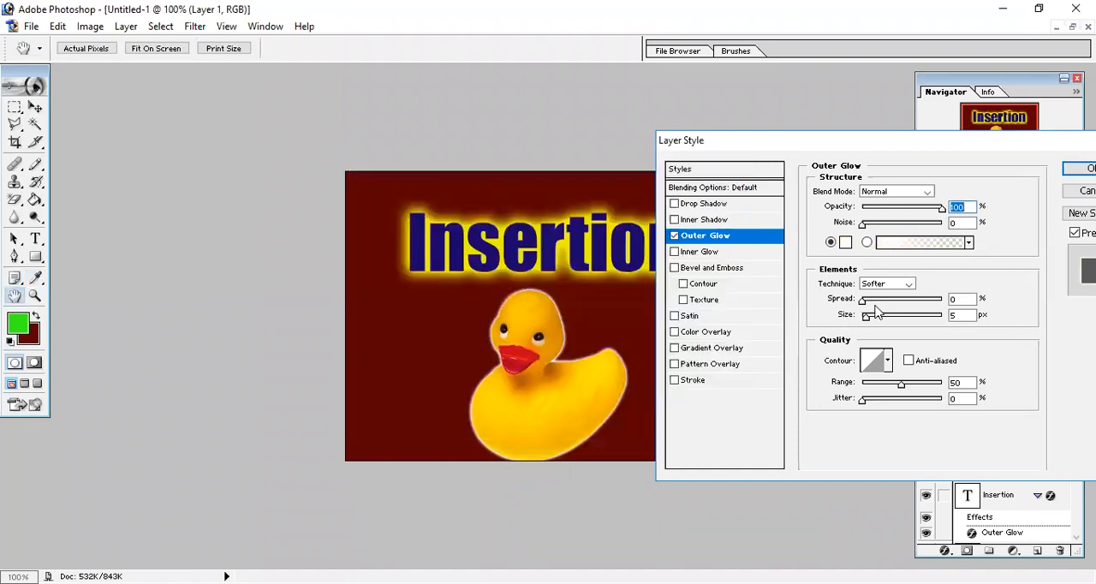
Set the duck's outer glow to 27% spread and 8 px size, and apply the layer style
mouse_move(865, 301)
left_mouse_down()
mouse_move(918, 304)
mouse_move(897, 301)
mouse_move(915, 309)
mouse_move(869, 319)
left_mouse_up()
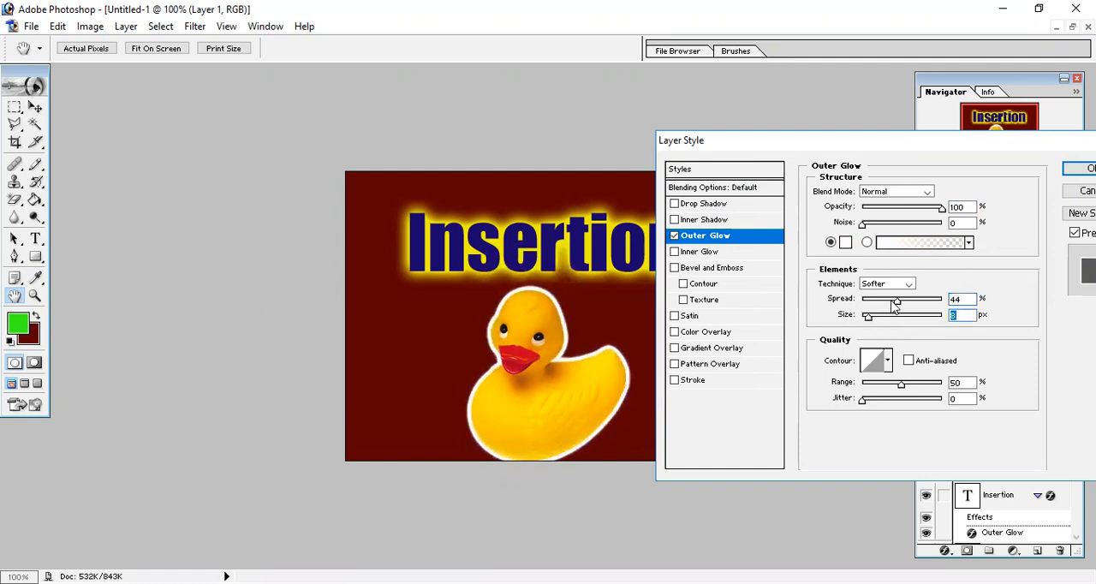
left_click_drag(895, 307, 886, 339)
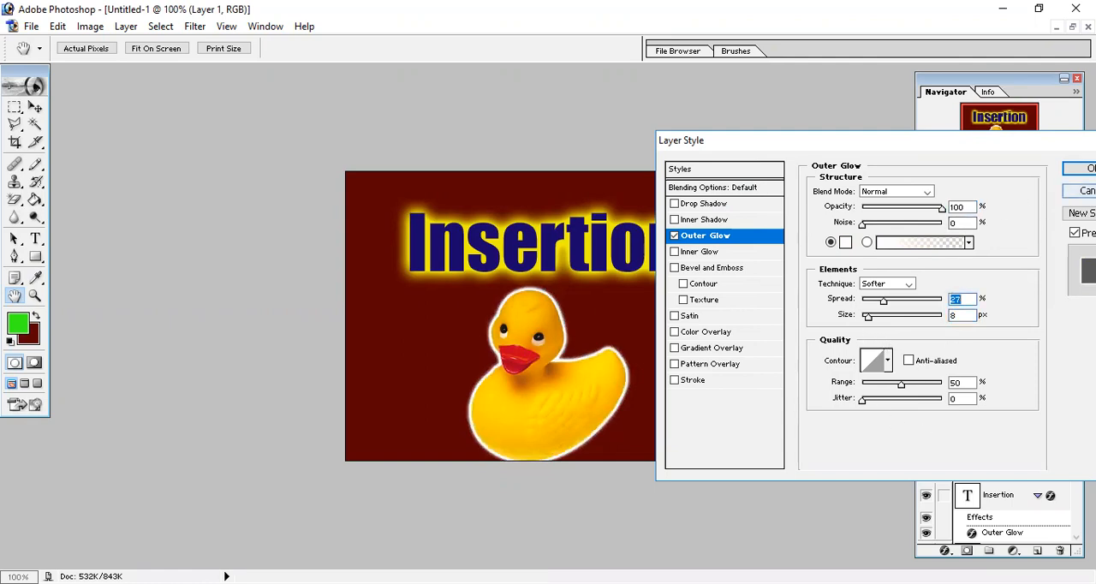
left_click(1079, 167)
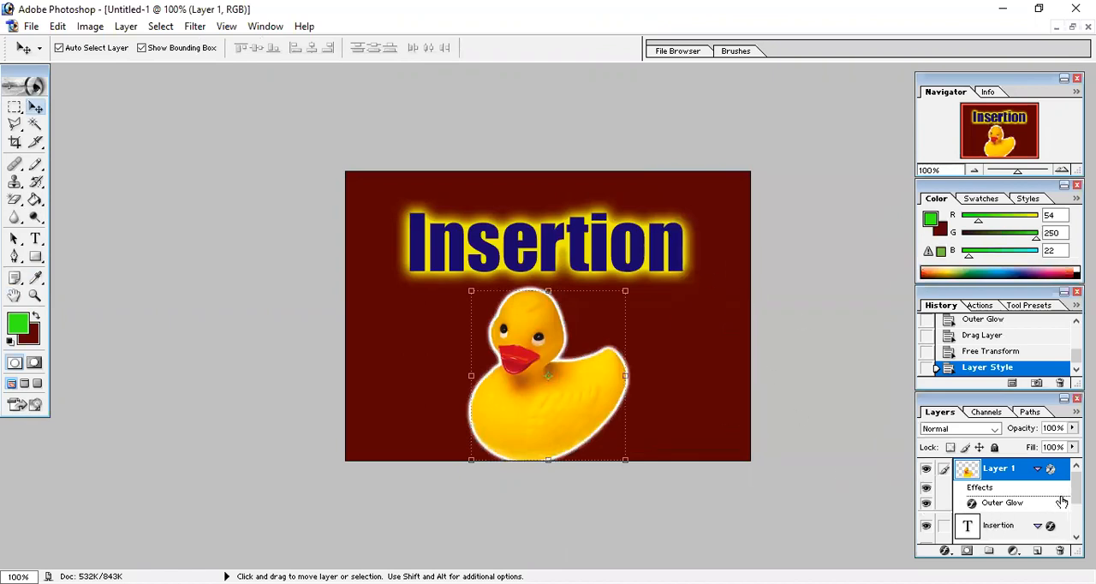
Select the "Insertion" text layer and collapse its list of effects
left_click(980, 527)
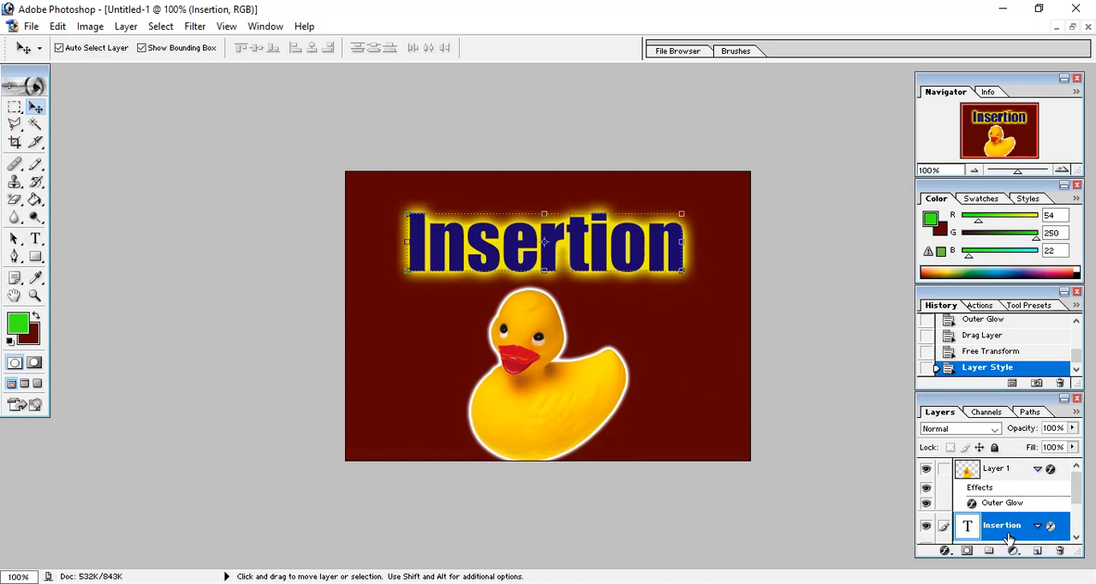
left_click(1077, 538)
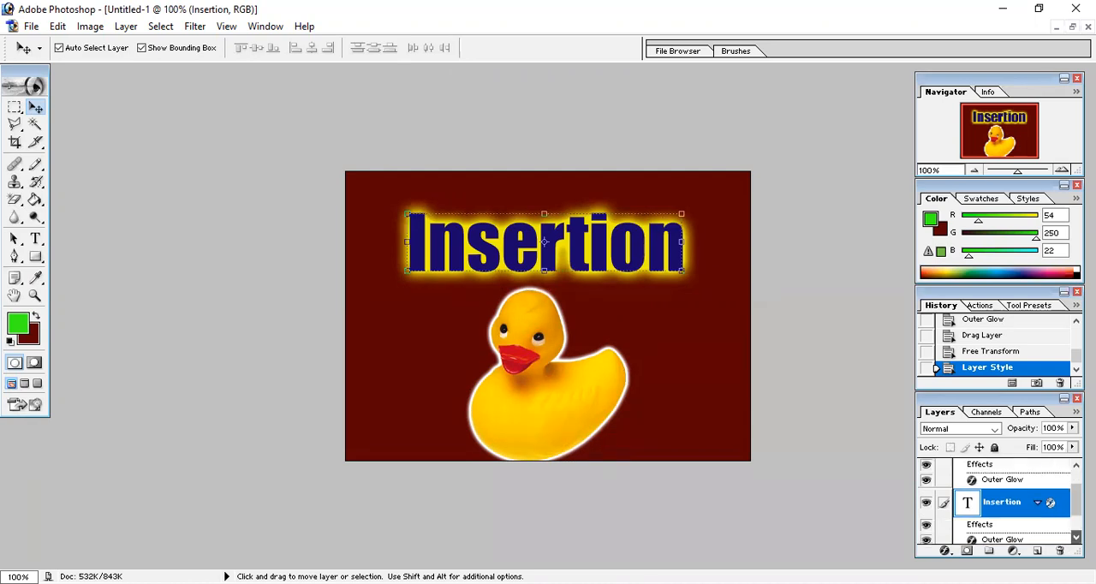
left_click(1077, 538)
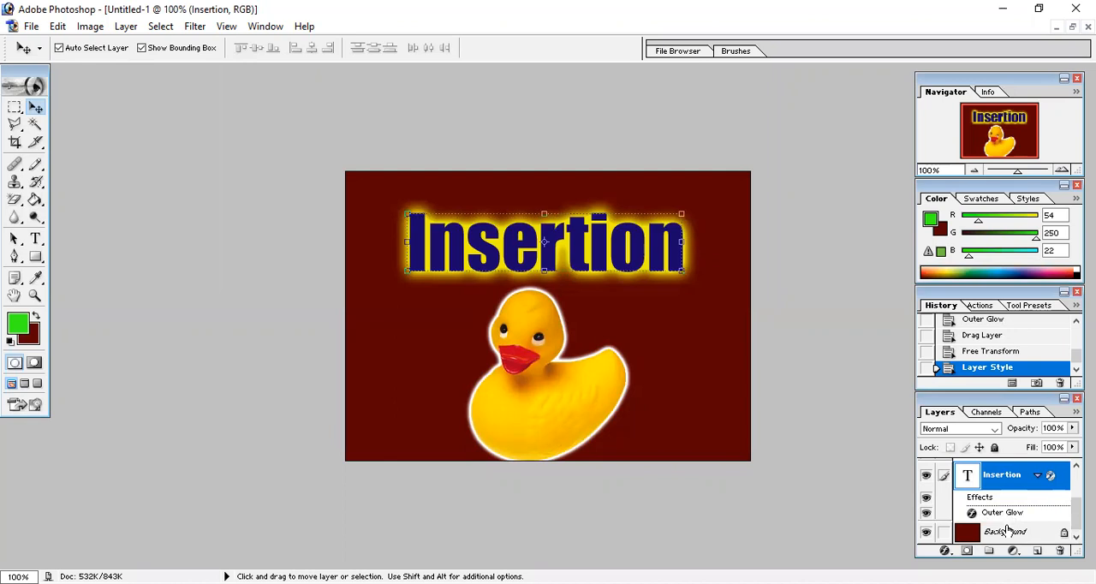
left_click(1038, 477)
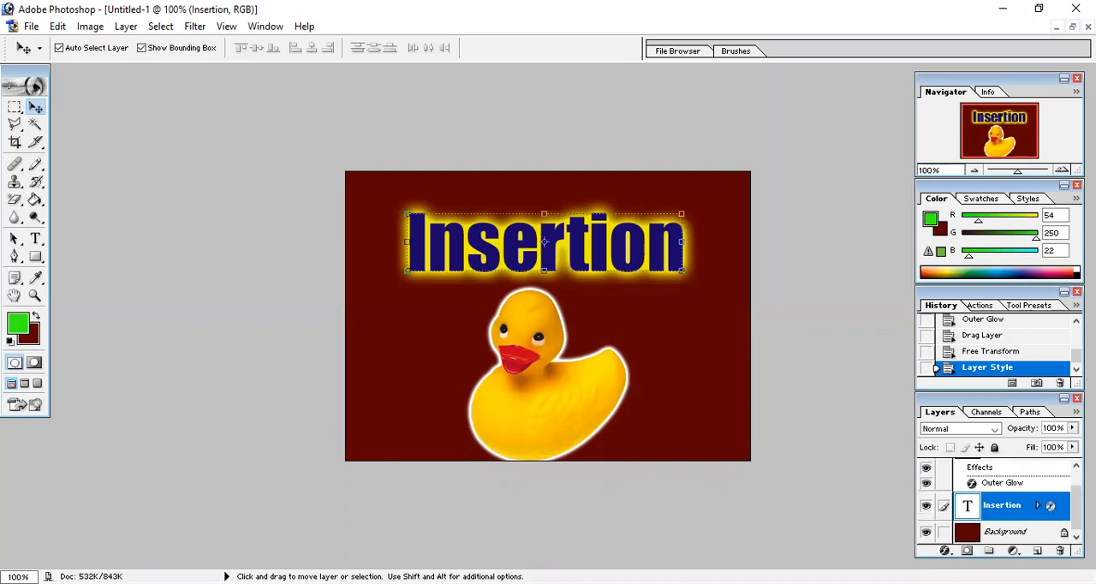
Add a Bevel and Emboss effect to the "Insertion" text layer and apply the layer style
left_click(948, 552)
left_click(970, 360)
key("h")
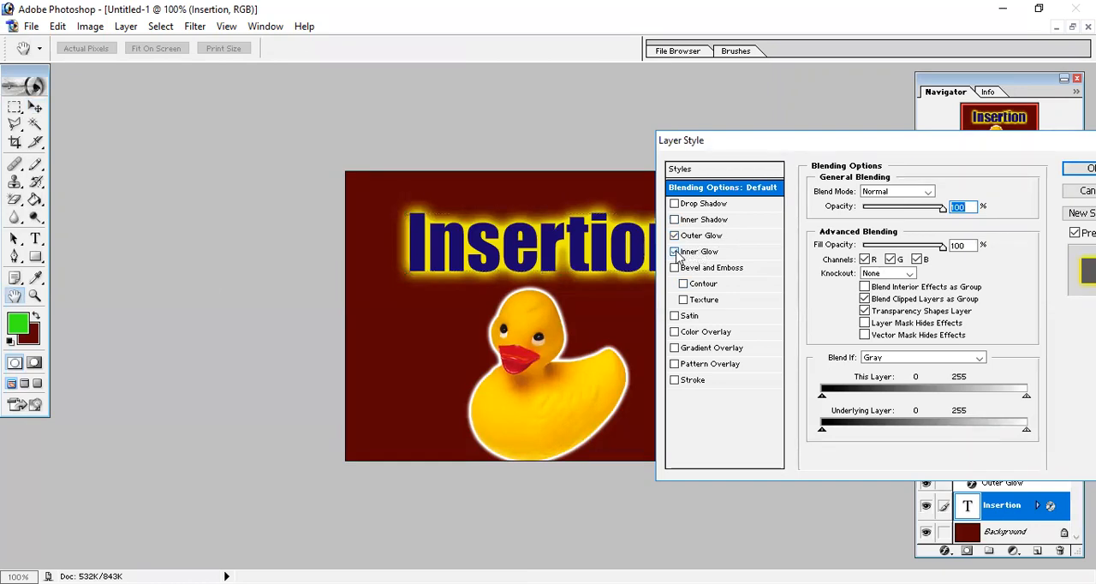
left_click(675, 252)
left_click(675, 268)
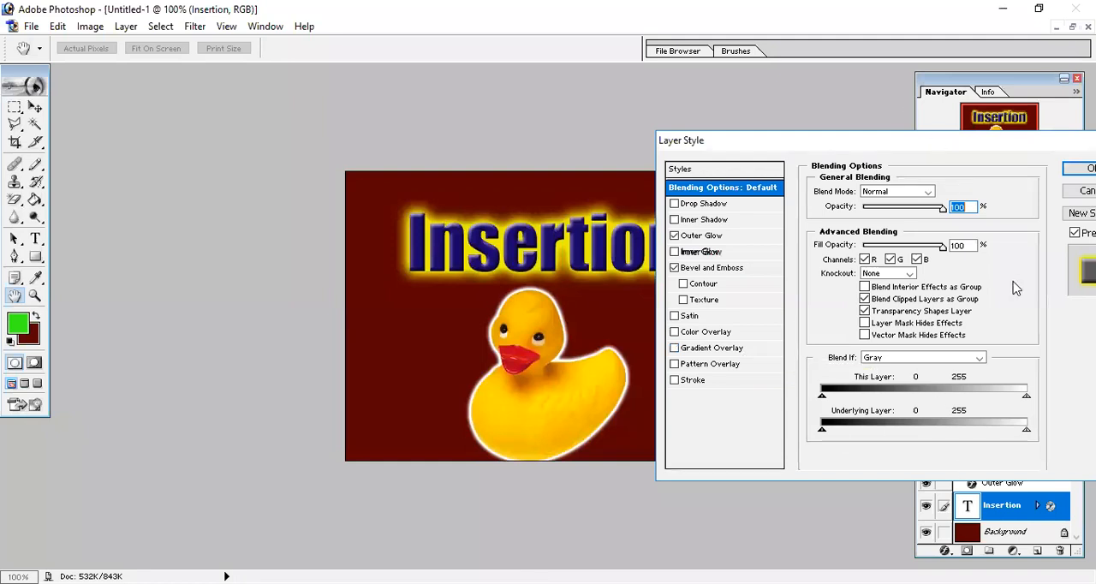
left_click(1084, 168)
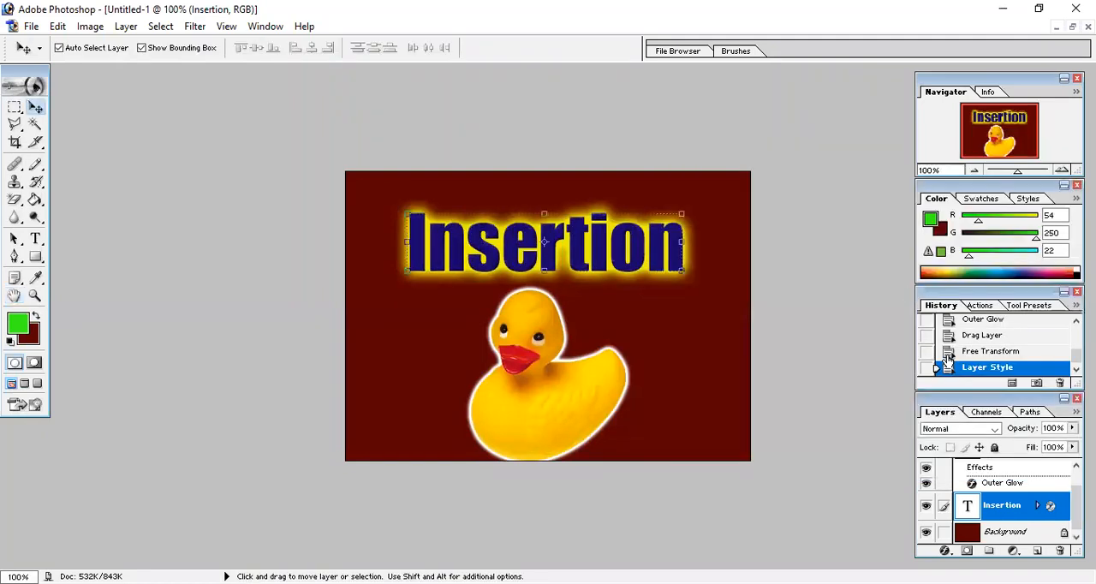